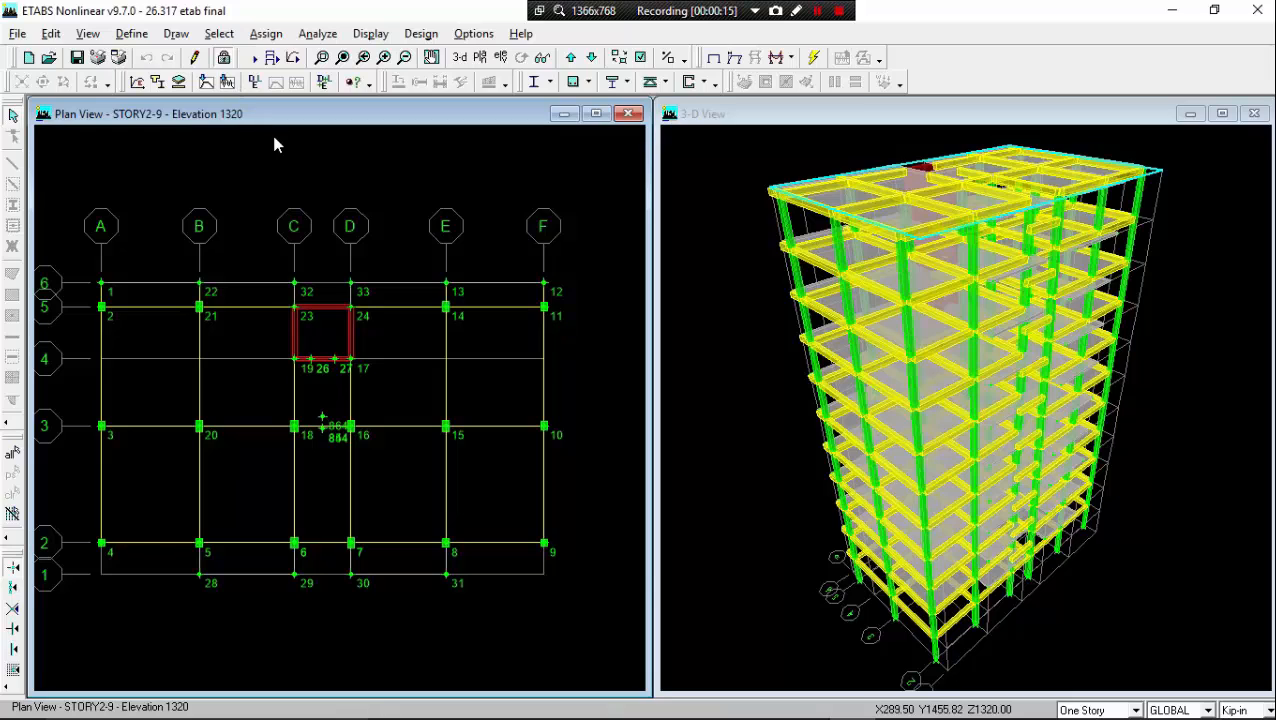
# - Display the frame Shear 2-2 diagram with values for the DCON1 combo on the Story2-9 plan view
pyautogui.scroll(-1, 478, 236)
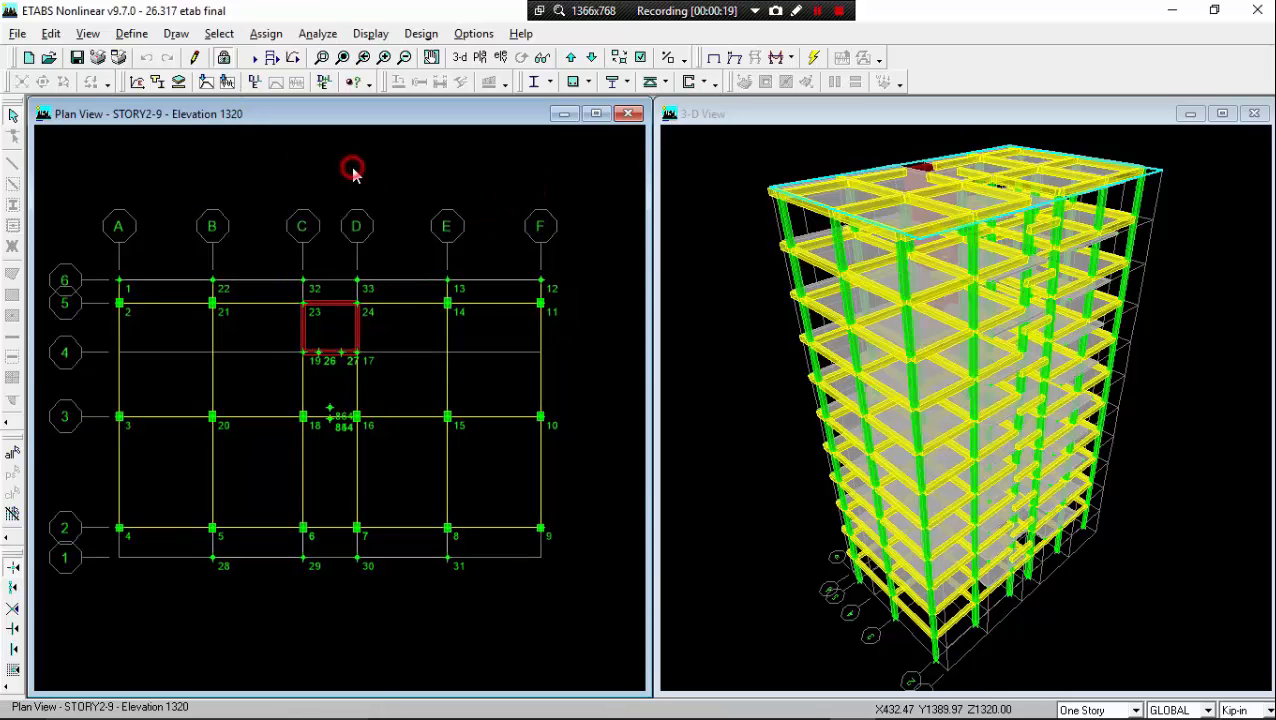
pyautogui.click(790, 57)
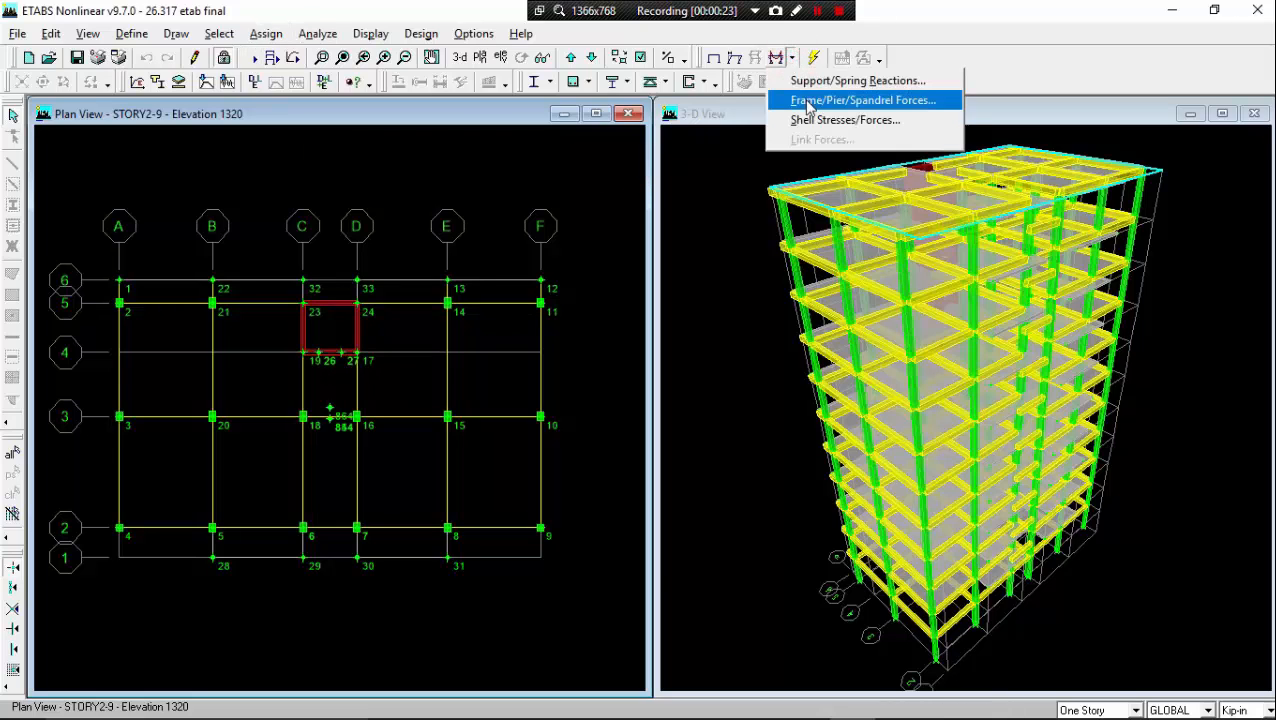
pyautogui.click(808, 102)
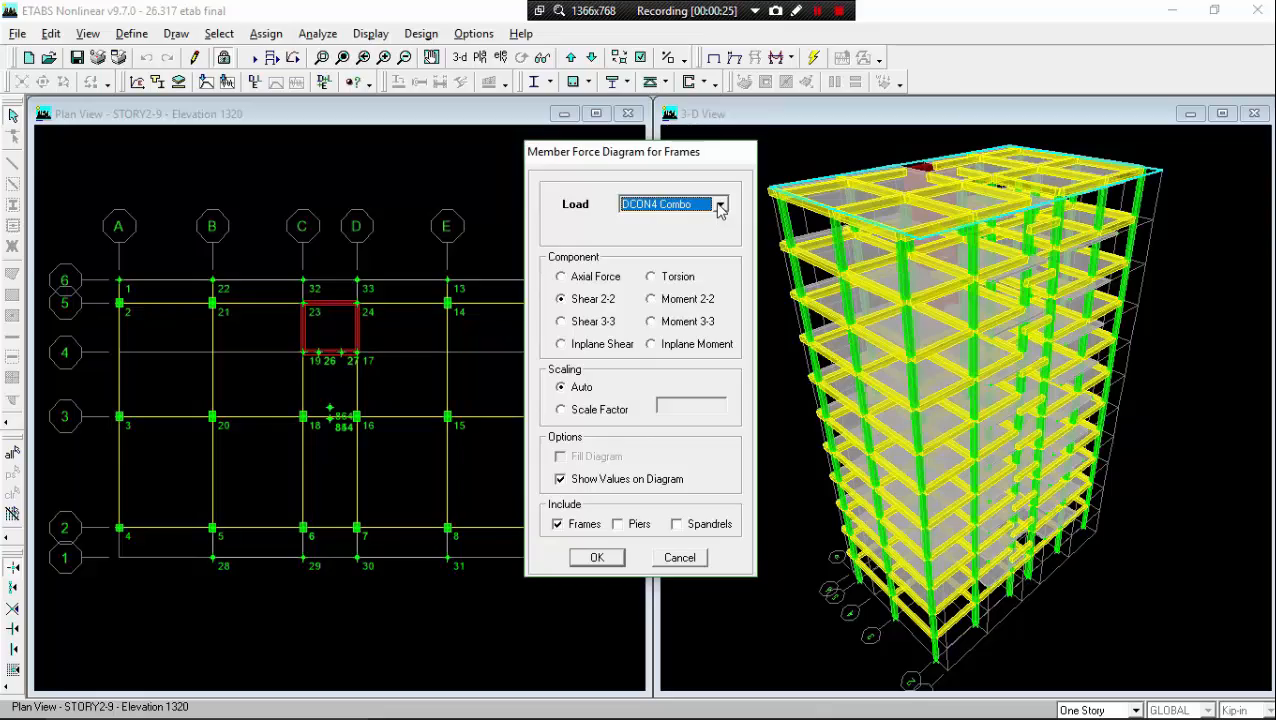
pyautogui.click(720, 205)
pyautogui.scroll(5, 685, 255)
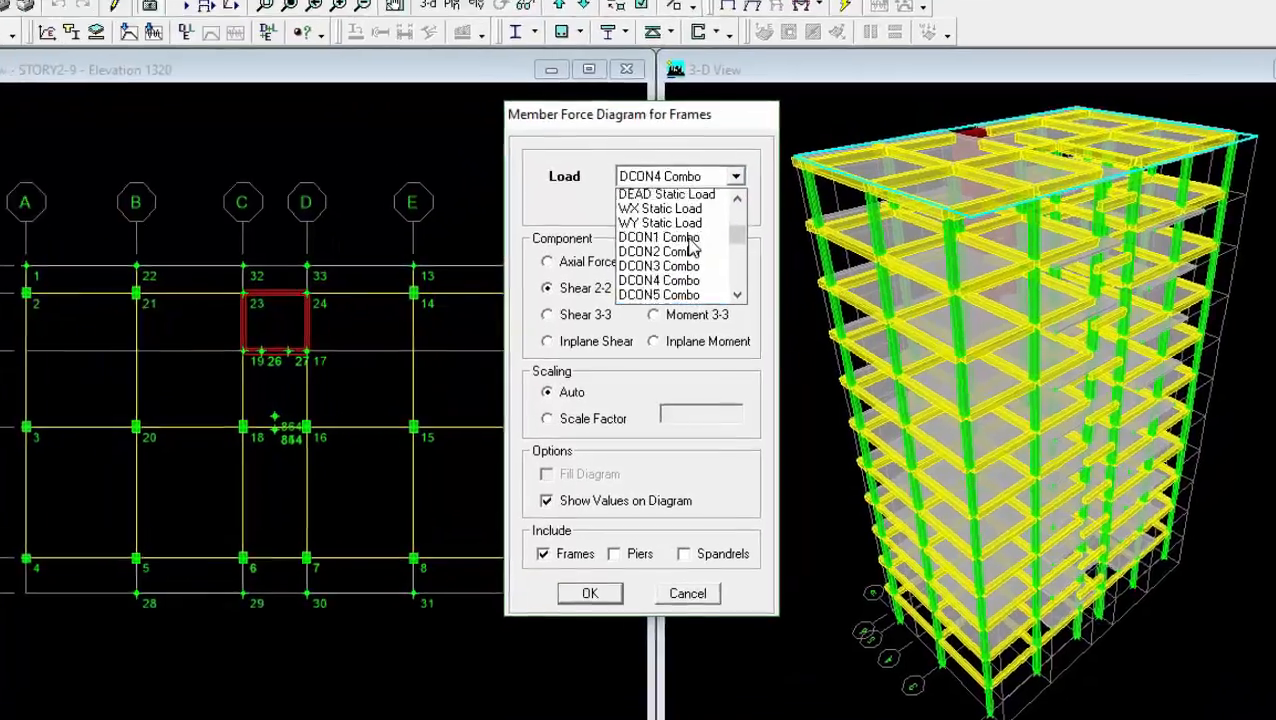
pyautogui.scroll(-2, 690, 248)
pyautogui.scroll(2, 688, 245)
pyautogui.click(688, 230)
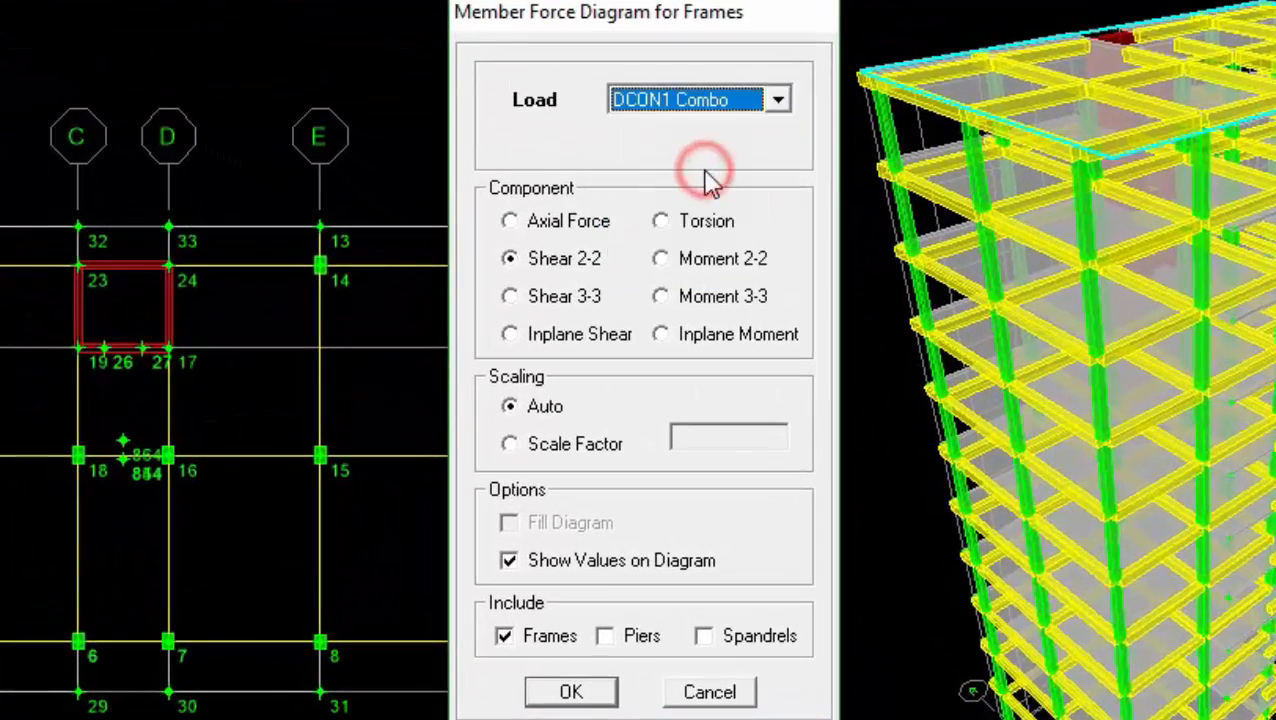
pyautogui.click(577, 692)
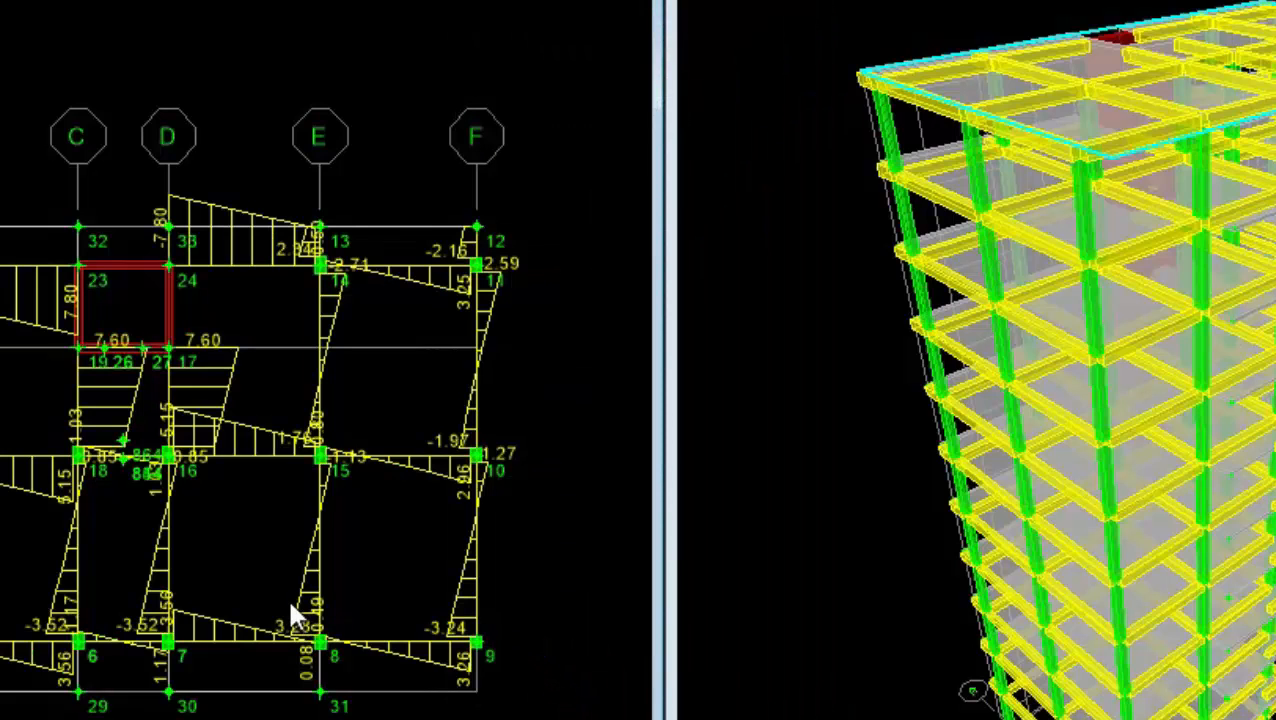
pyautogui.scroll(2, 290, 612)
# - Switch the plan view's frame force diagram to Moment 3-3 for the DCON1 combo
pyautogui.click(1028, 45)
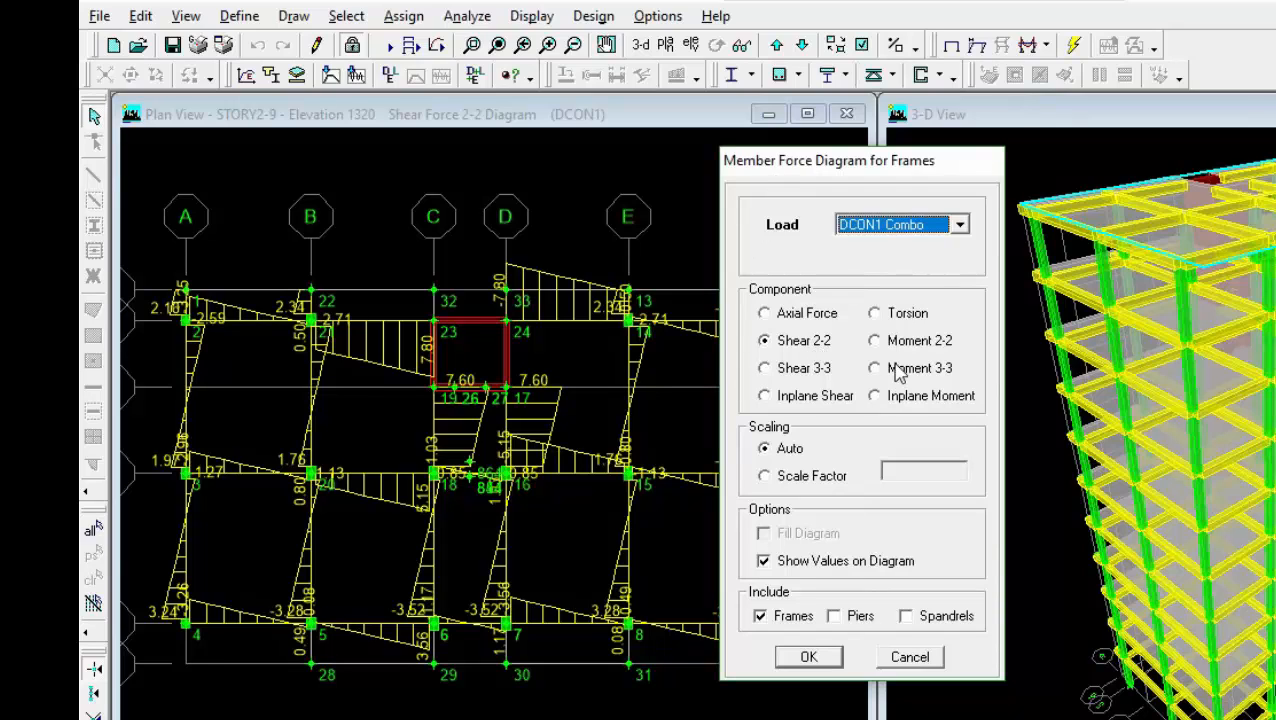
pyautogui.click(898, 369)
pyautogui.click(833, 657)
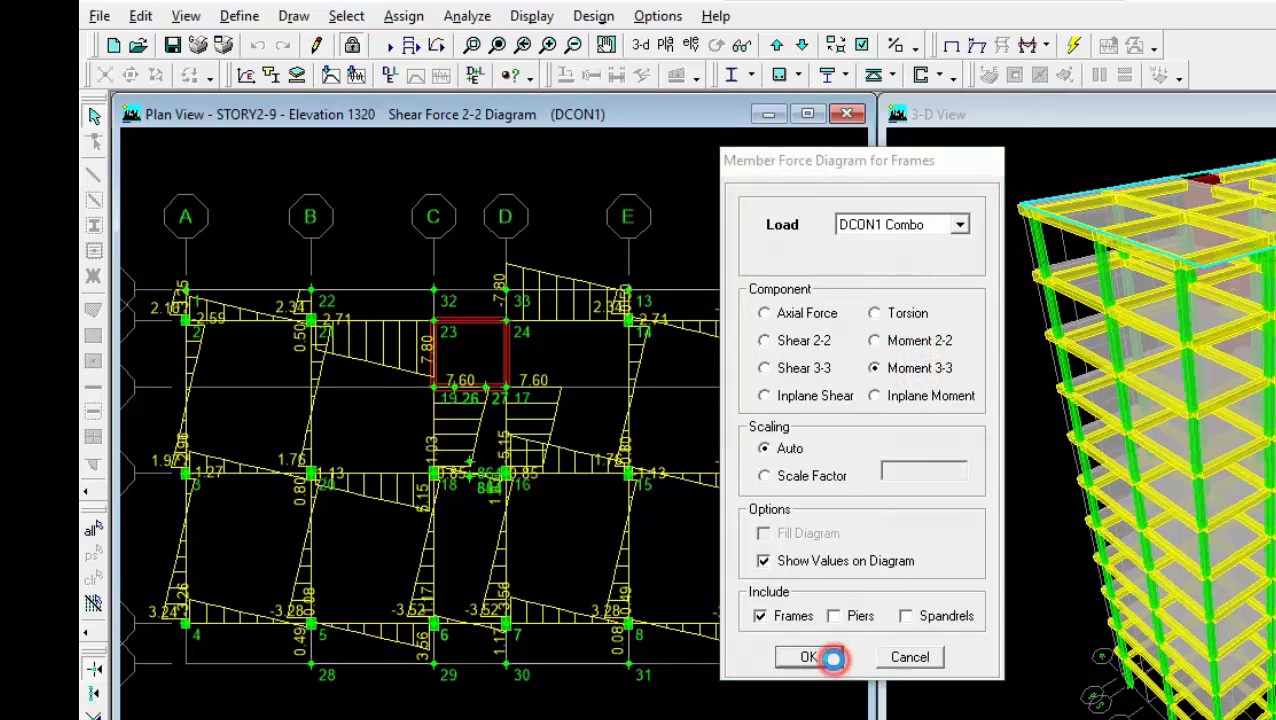
pyautogui.scroll(4, 744, 598)
pyautogui.scroll(-1, 768, 212)
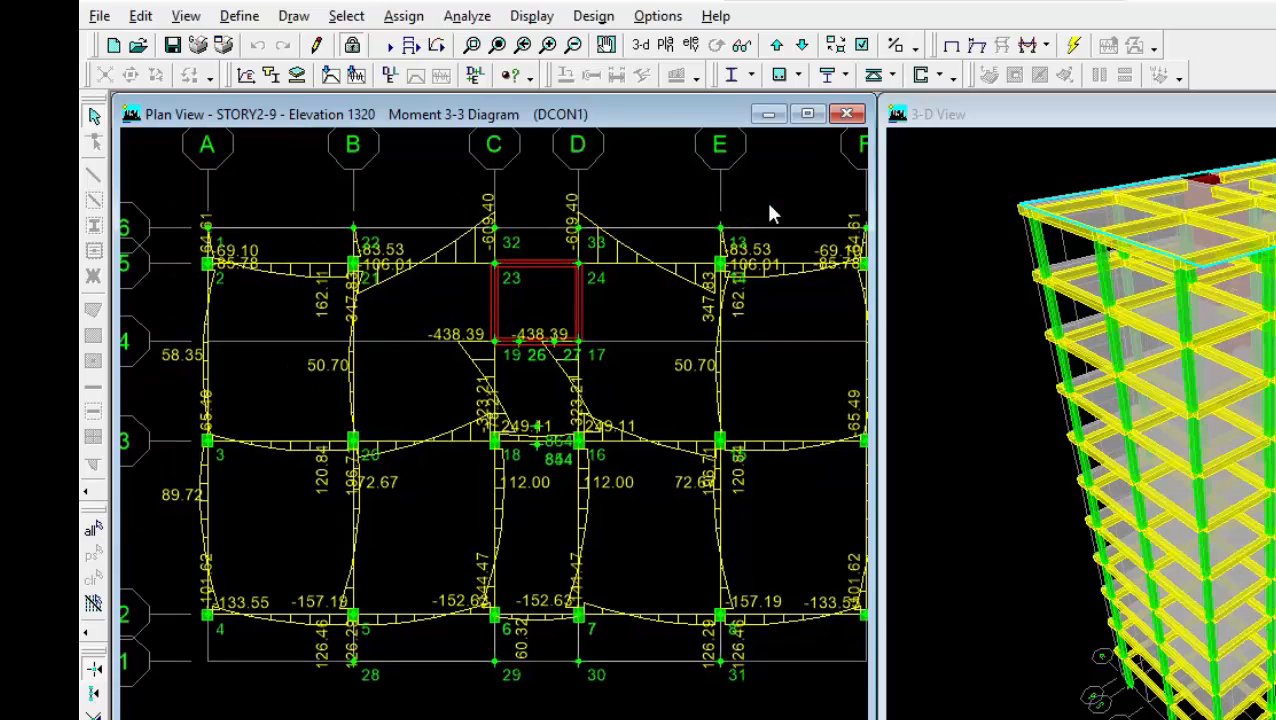
pyautogui.moveTo(769, 205); pyautogui.dragTo(757, 209, button='middle')
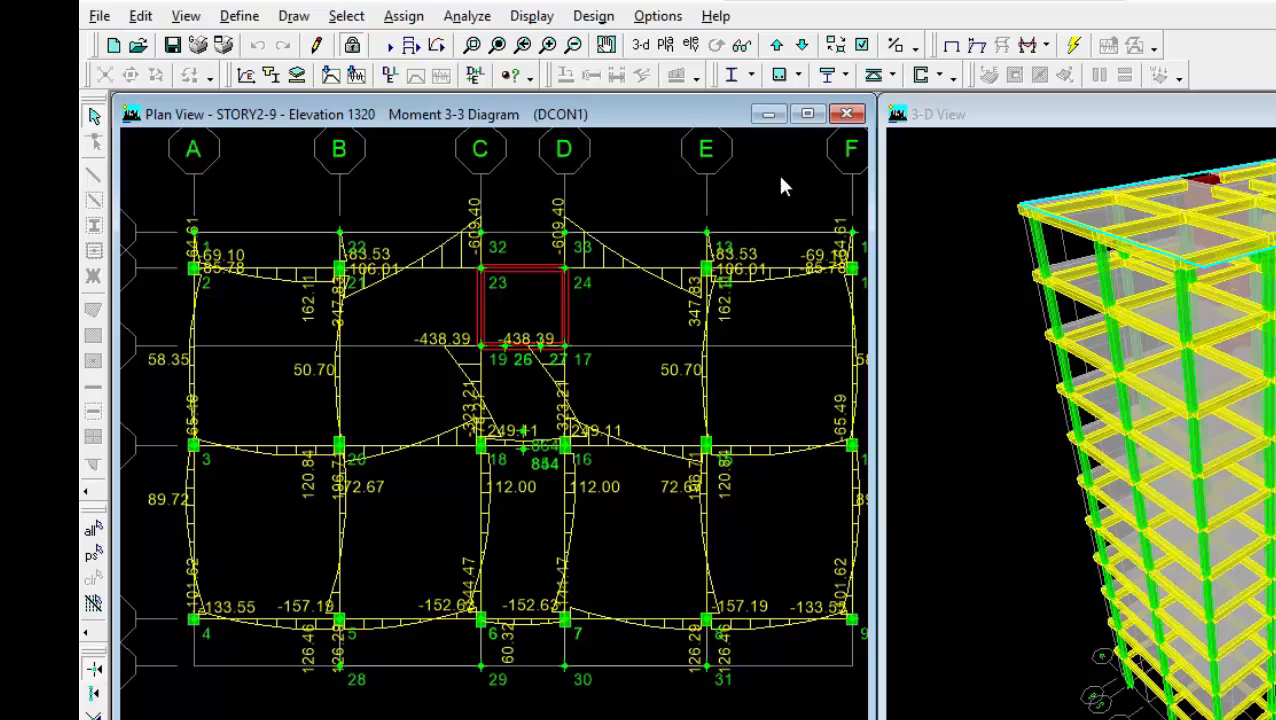
# - Display the frame Moment 3-3 diagram on the plan view for the ENVD envelope combo
pyautogui.click(1045, 45)
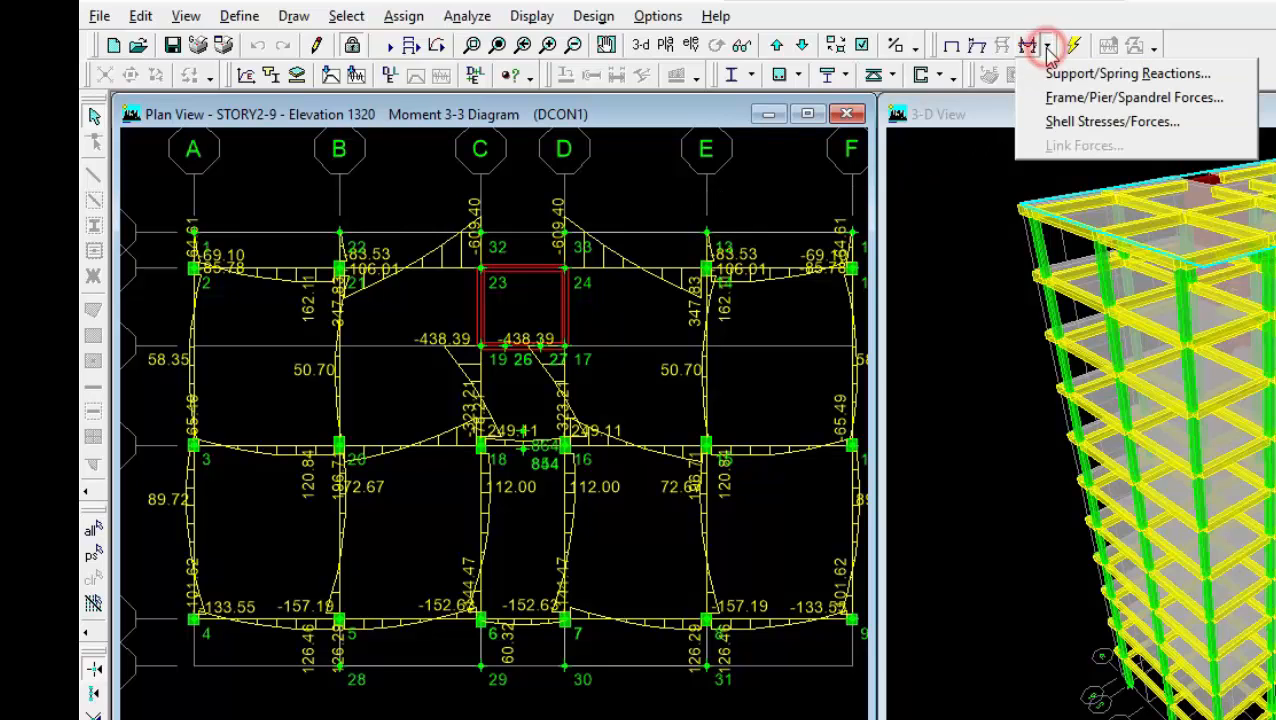
pyautogui.click(1057, 98)
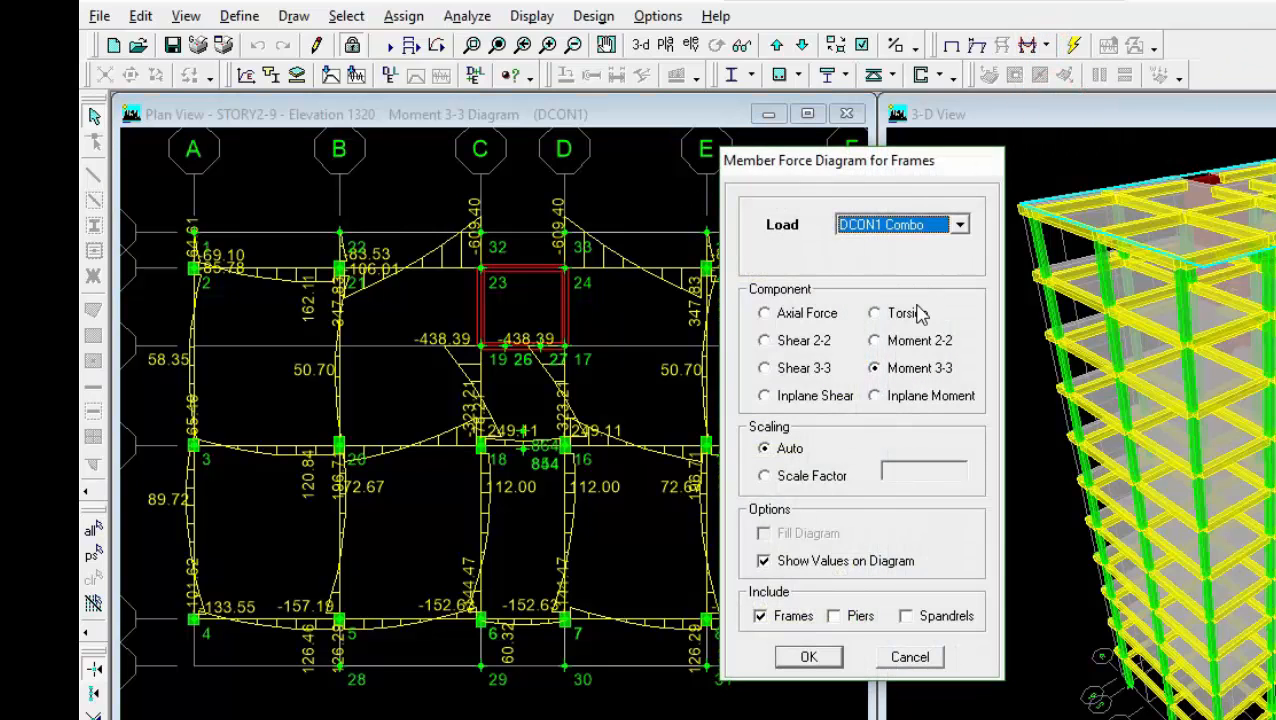
pyautogui.click(950, 228)
pyautogui.scroll(-5, 920, 300)
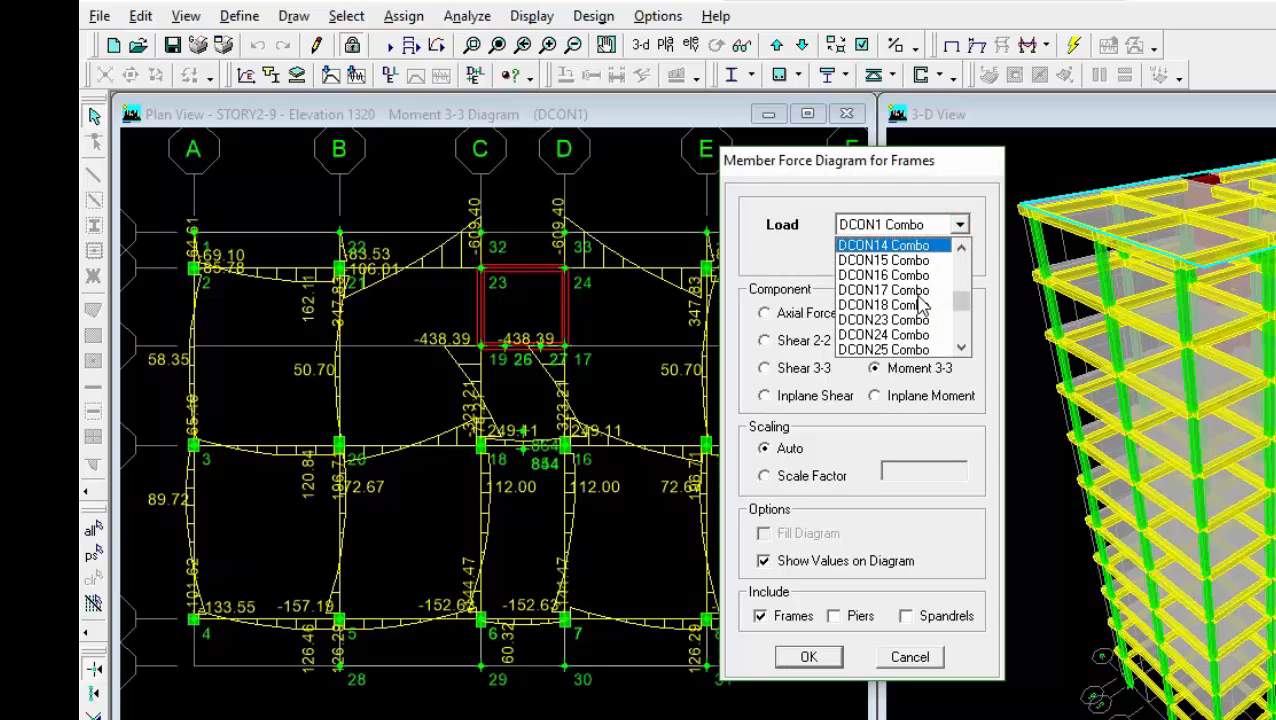
pyautogui.scroll(-1, 921, 307)
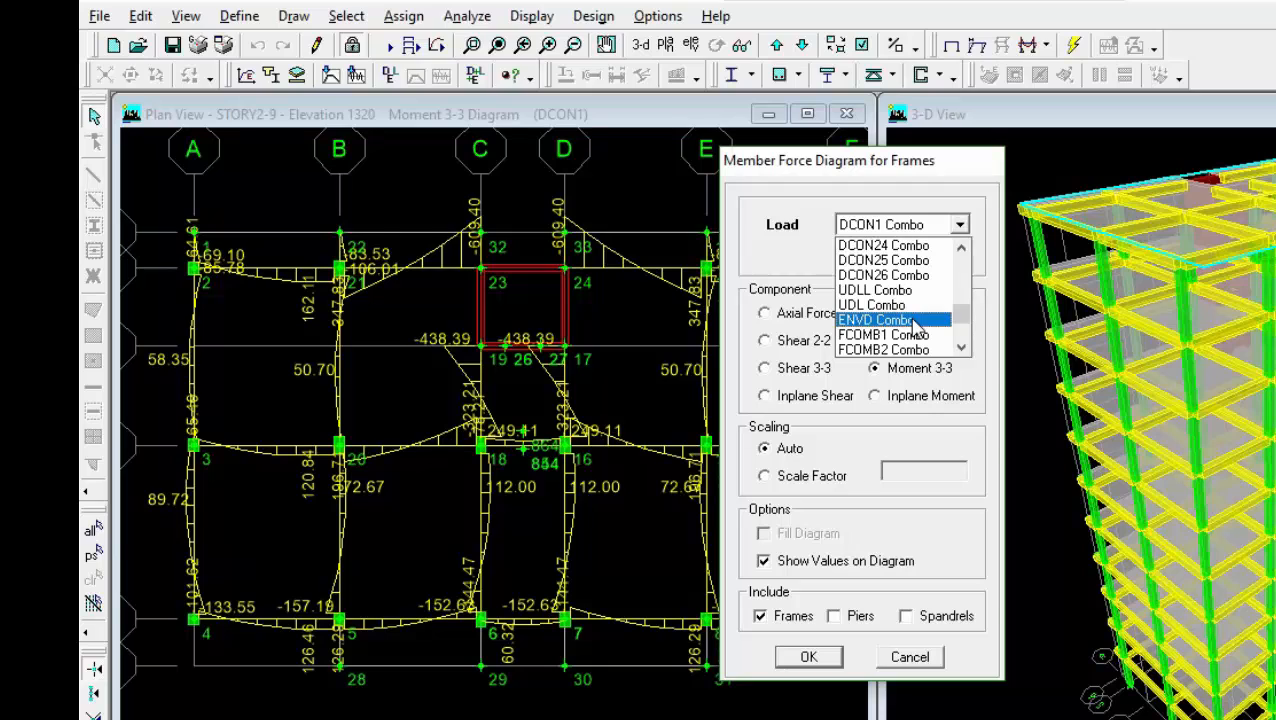
pyautogui.click(913, 320)
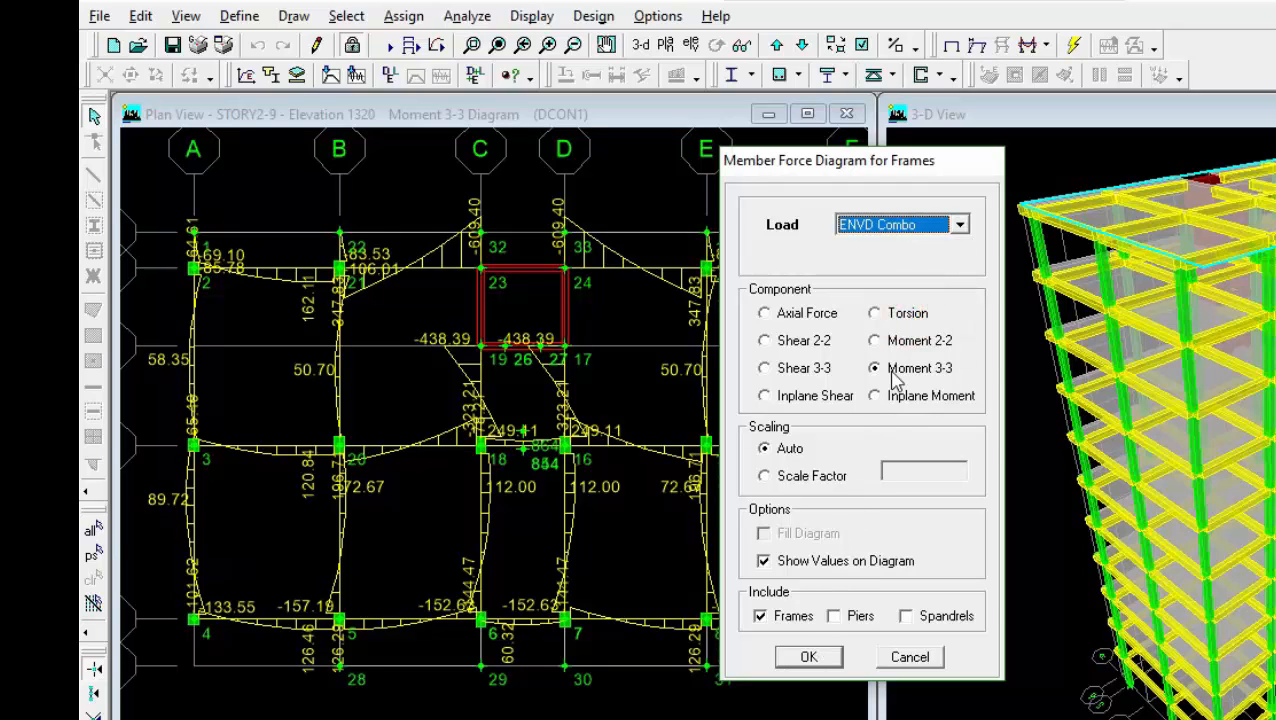
pyautogui.click(809, 656)
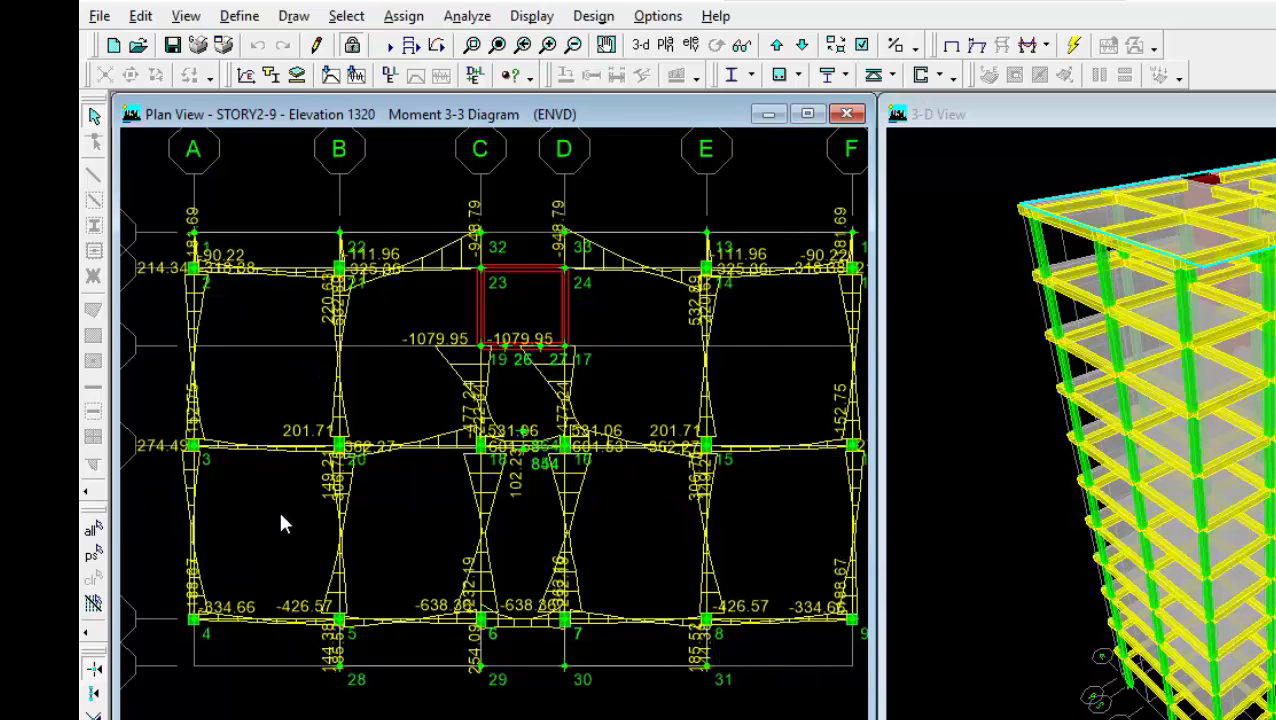
# - Switch the plan window to the elevation view along gridline 2
pyautogui.scroll(3, 281, 516)
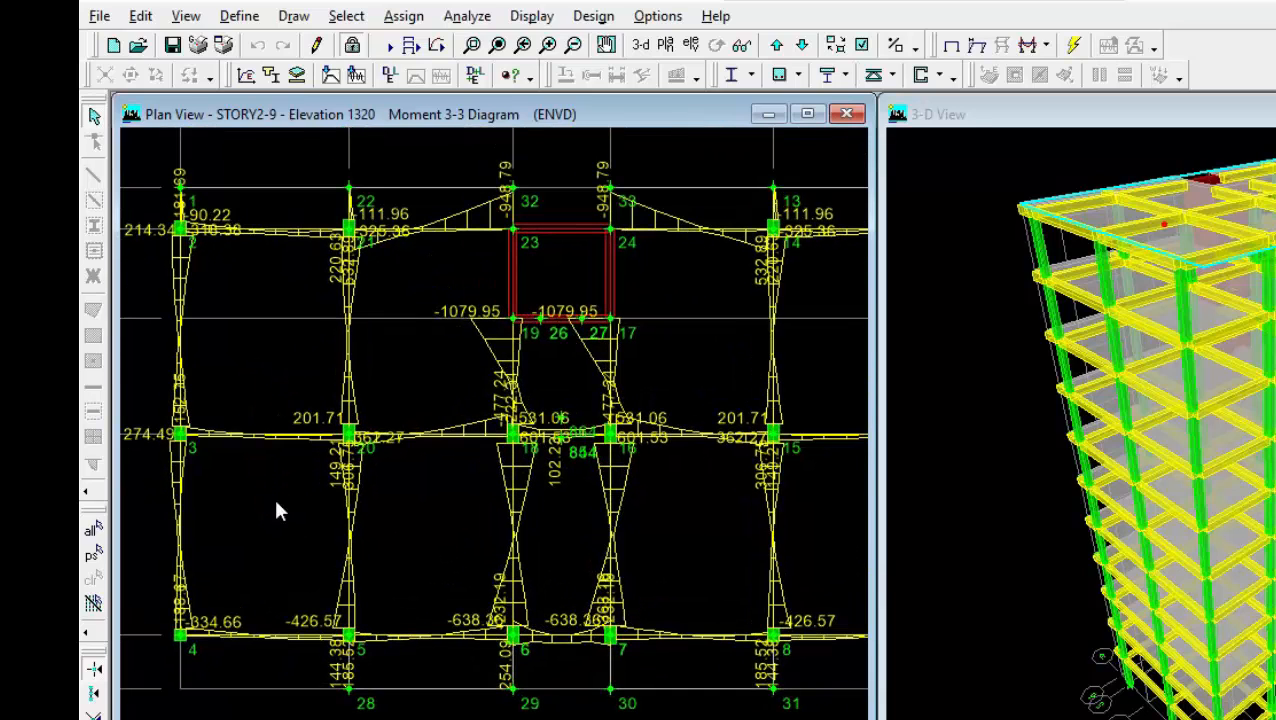
pyautogui.scroll(1, 278, 508)
pyautogui.click(278, 510)
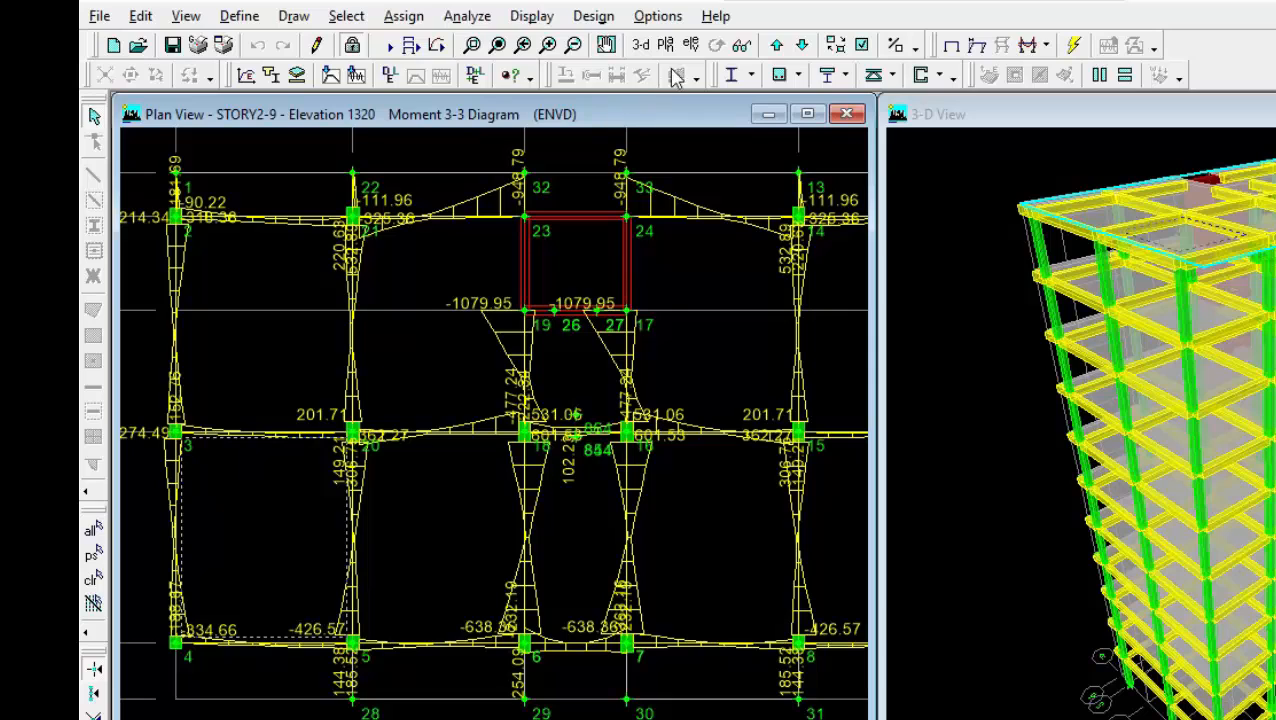
pyautogui.click(690, 45)
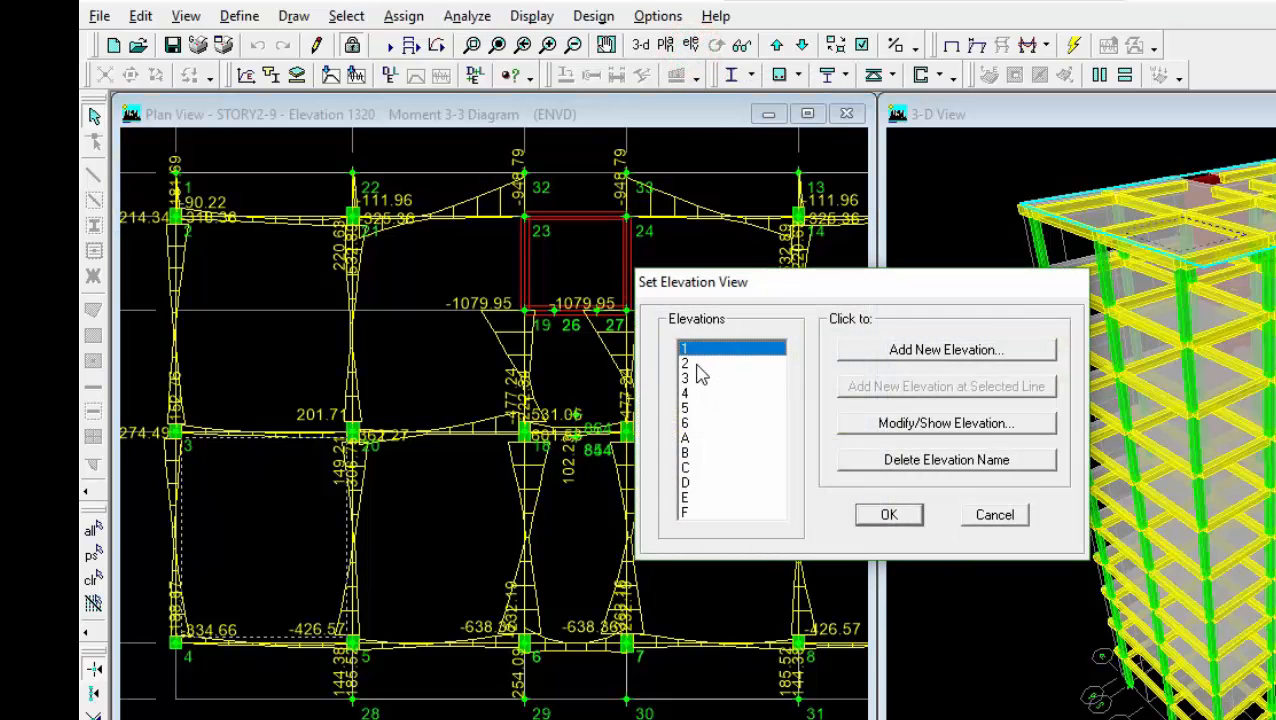
pyautogui.click(697, 364)
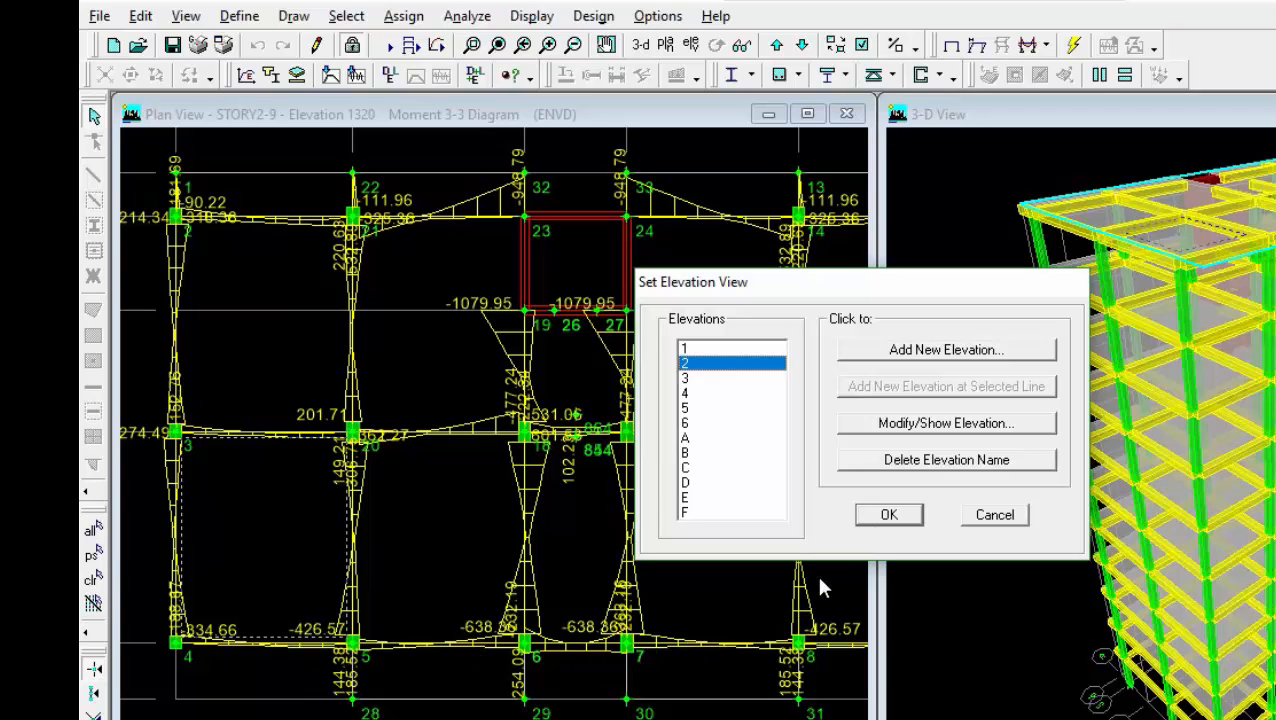
pyautogui.click(888, 516)
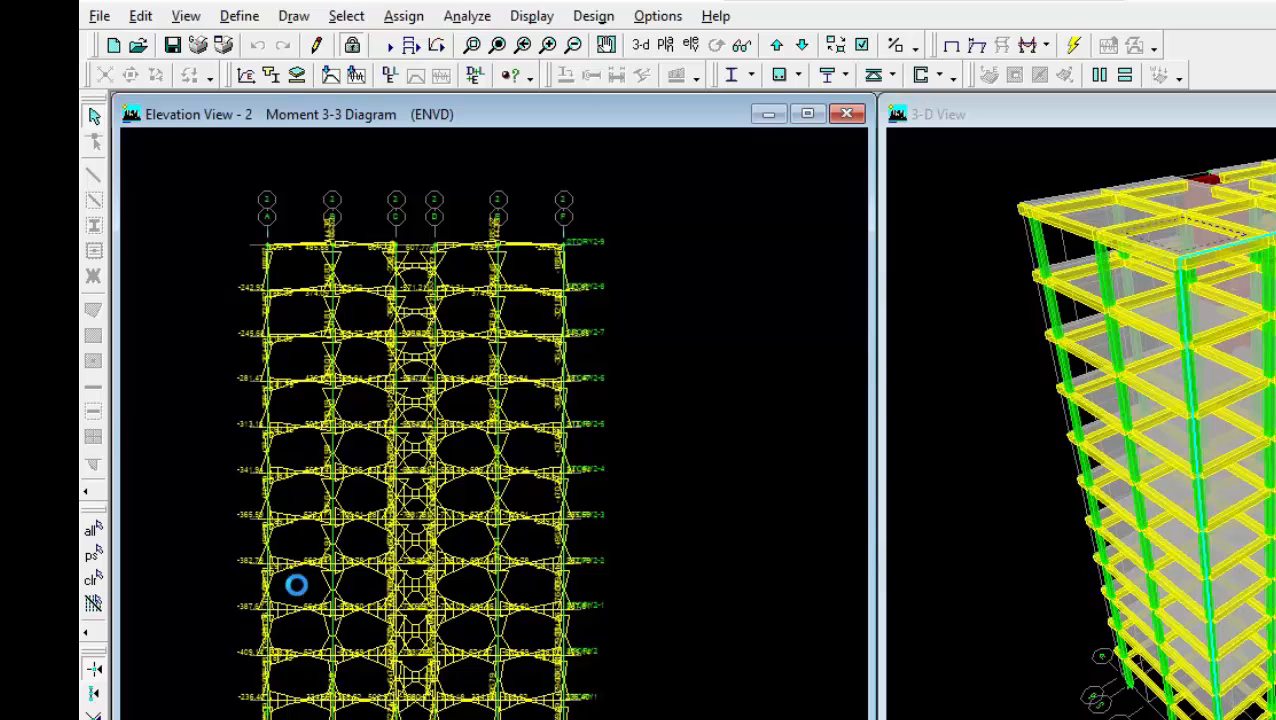
# - Inspect the detailed Moment 3-3 diagram of the Story 1 beam between gridlines E and F, checking values near its end J
pyautogui.scroll(2, 286, 458)
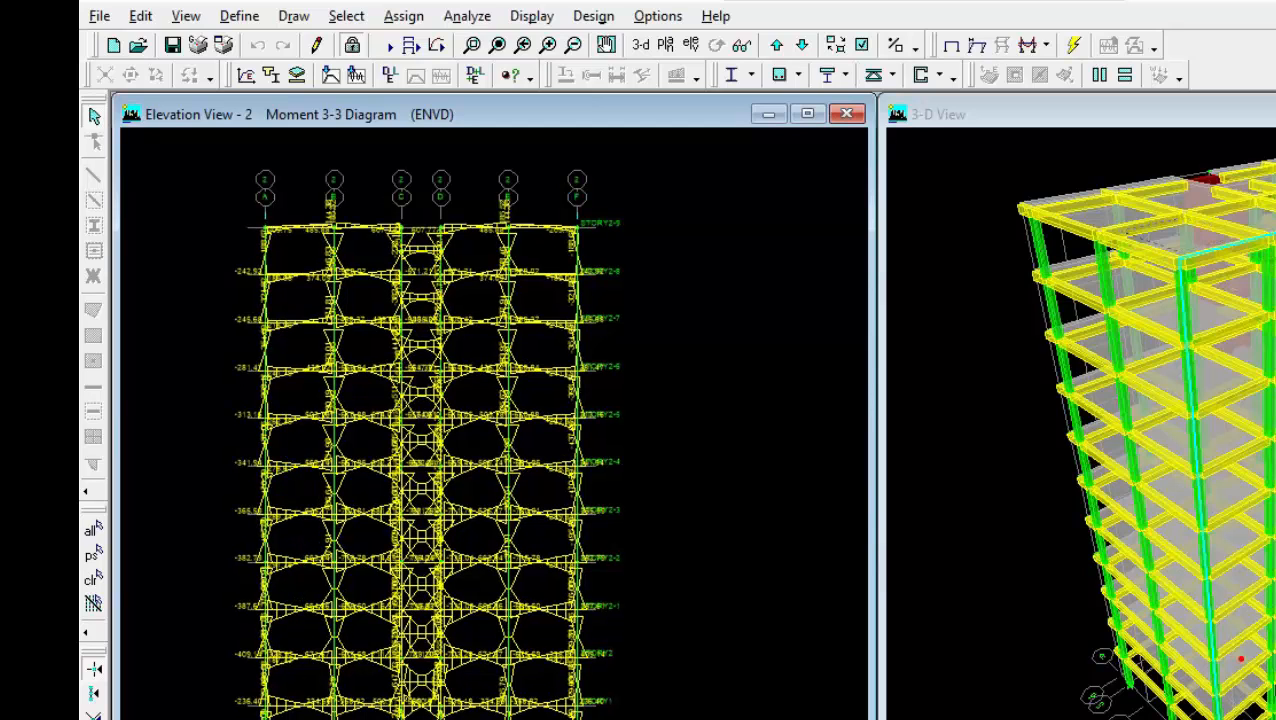
pyautogui.scroll(1, 557, 716)
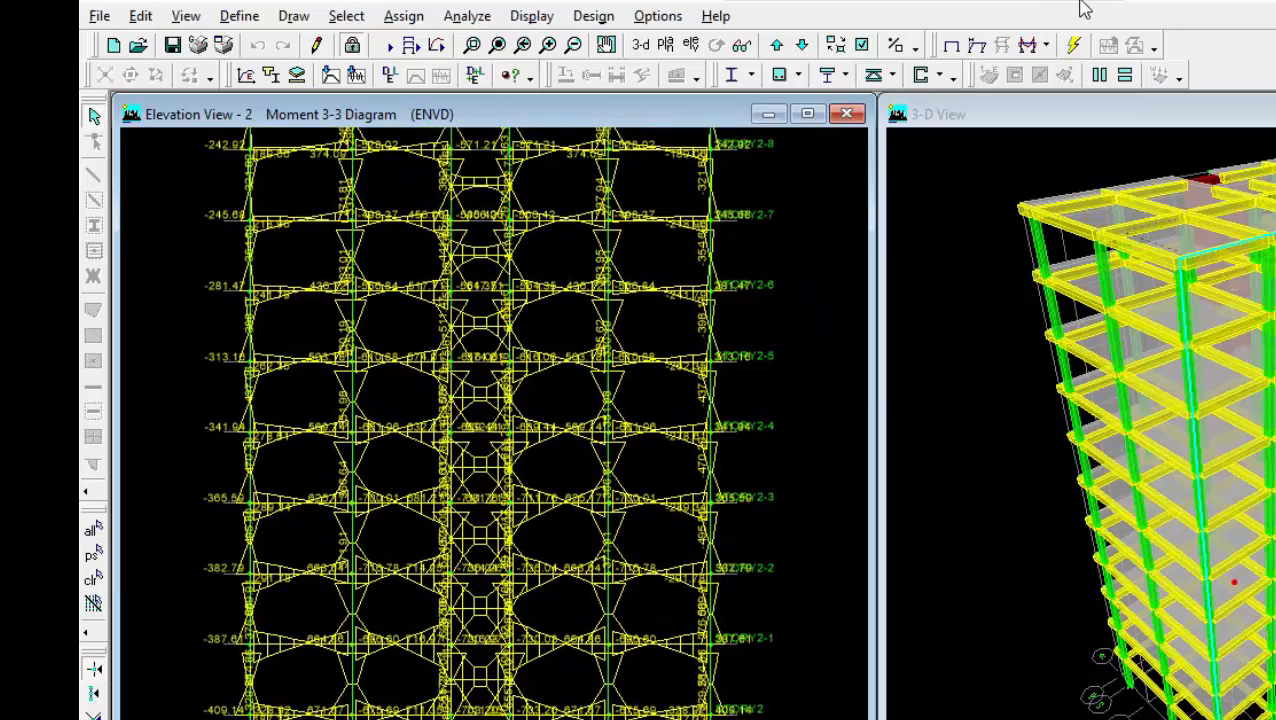
pyautogui.click(1079, 1)
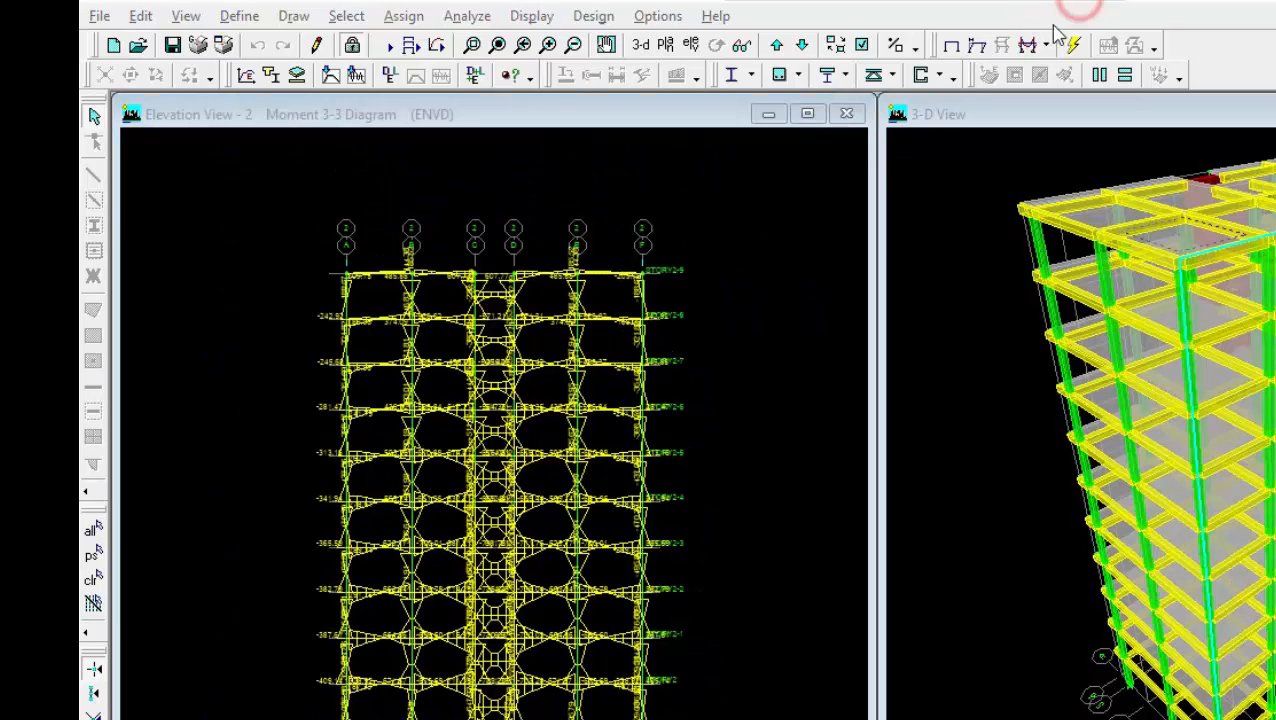
pyautogui.click(467, 35)
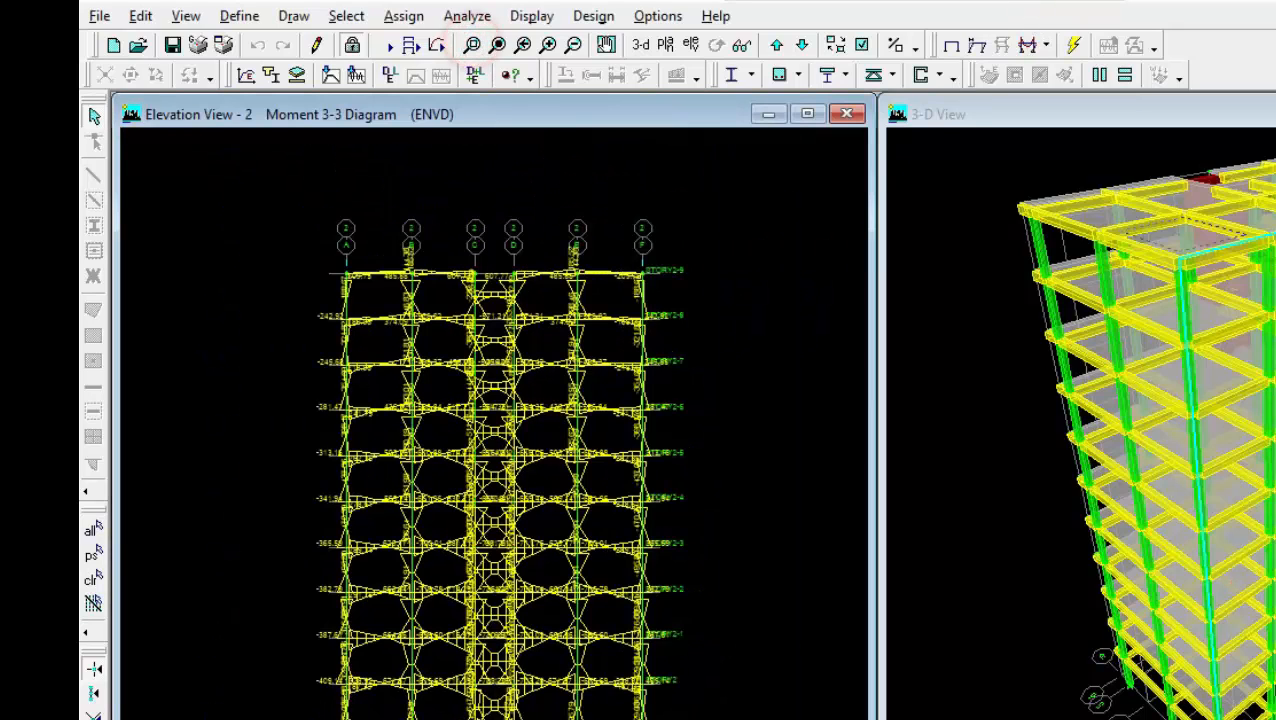
pyautogui.moveTo(569, 711); pyautogui.dragTo(642, 719)
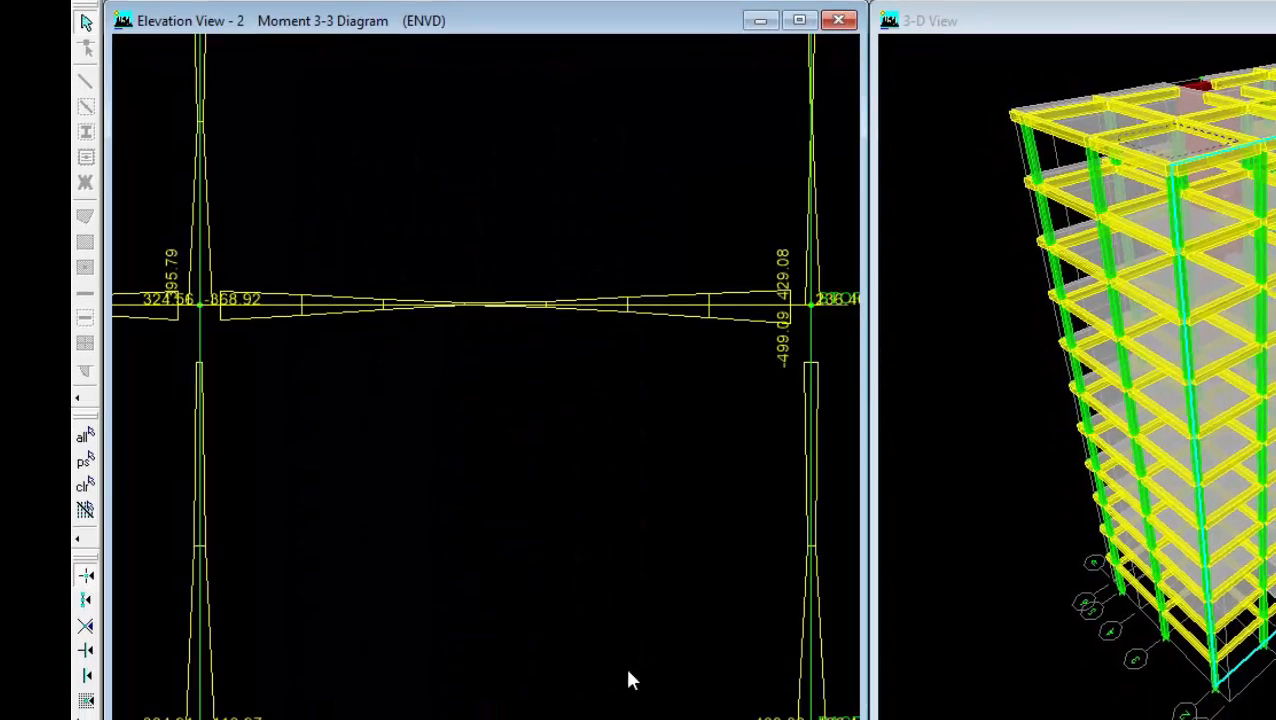
pyautogui.moveTo(596, 542); pyautogui.dragTo(568, 492, button='middle')
pyautogui.moveTo(590, 447); pyautogui.dragTo(618, 501, button='middle')
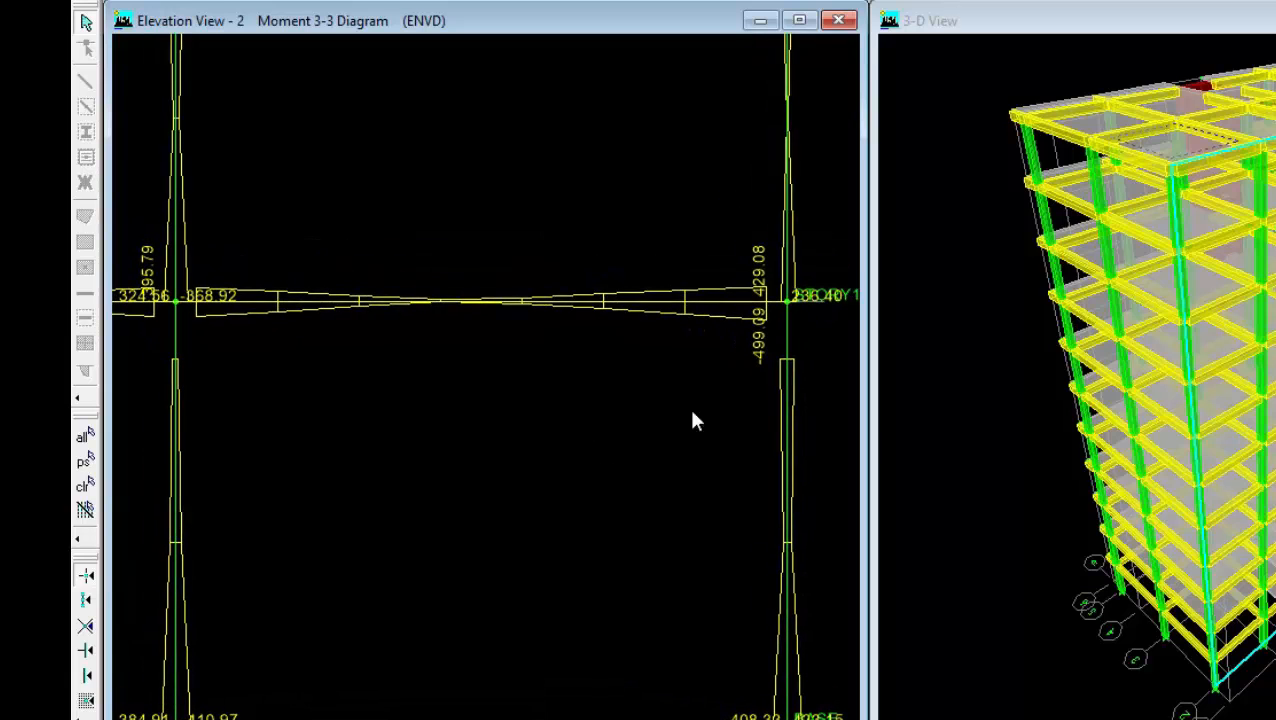
pyautogui.scroll(1, 729, 330)
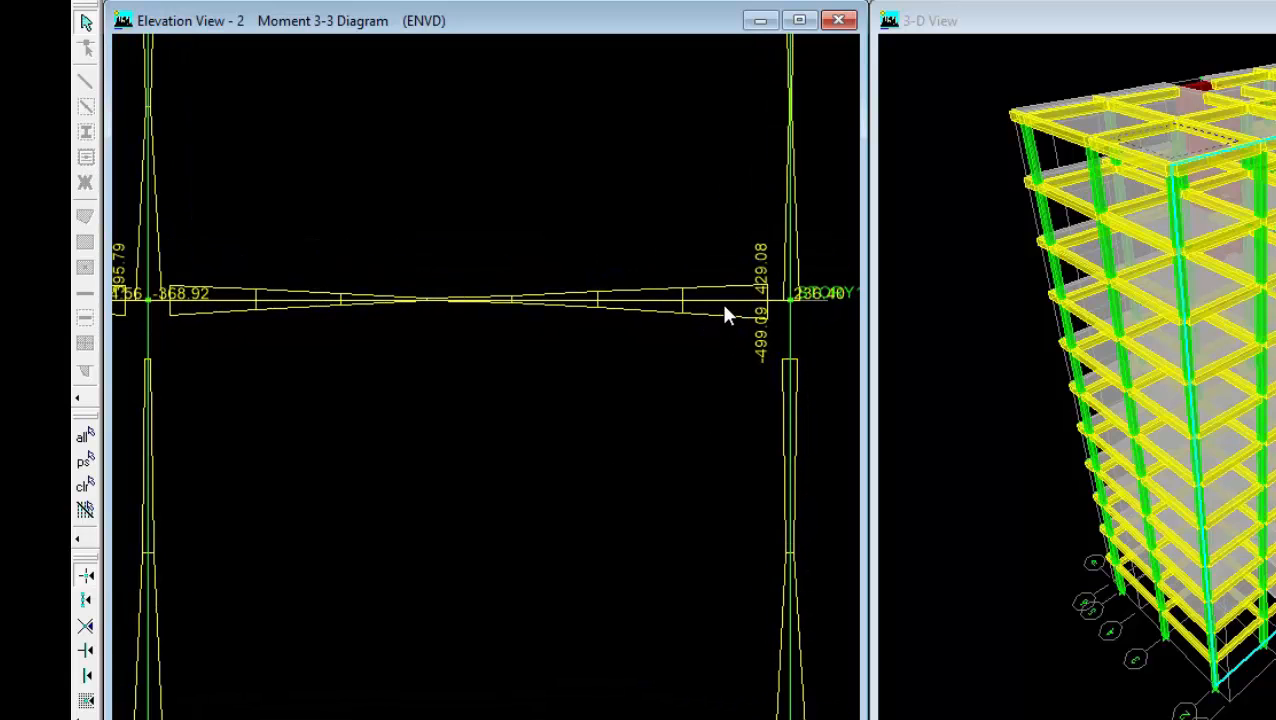
pyautogui.rightClick(726, 301)
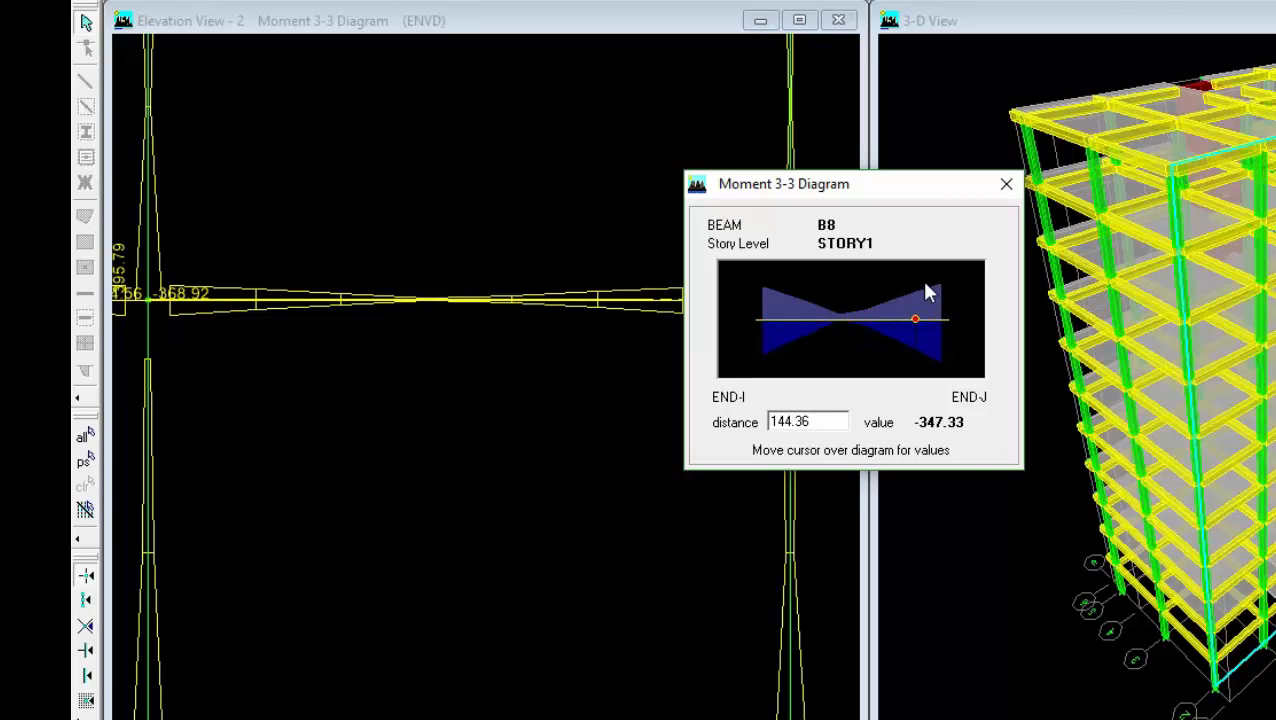
pyautogui.click(1005, 185)
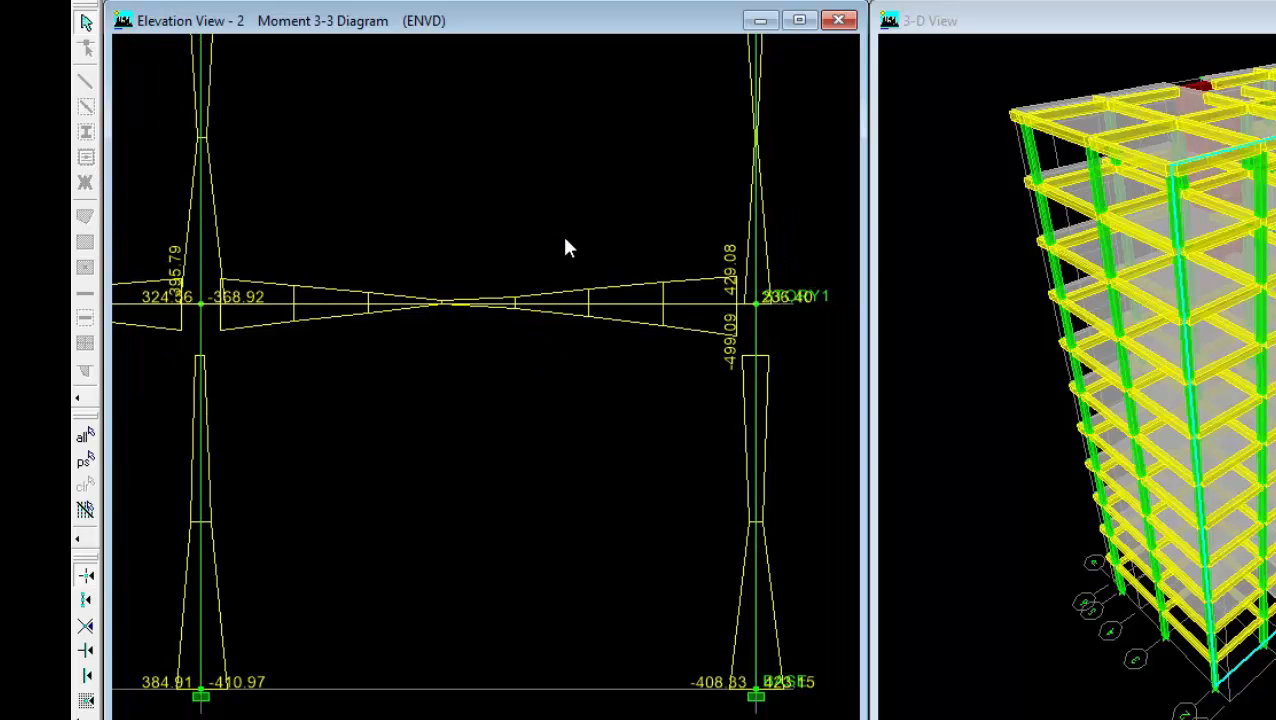
pyautogui.scroll(-2, 580, 209)
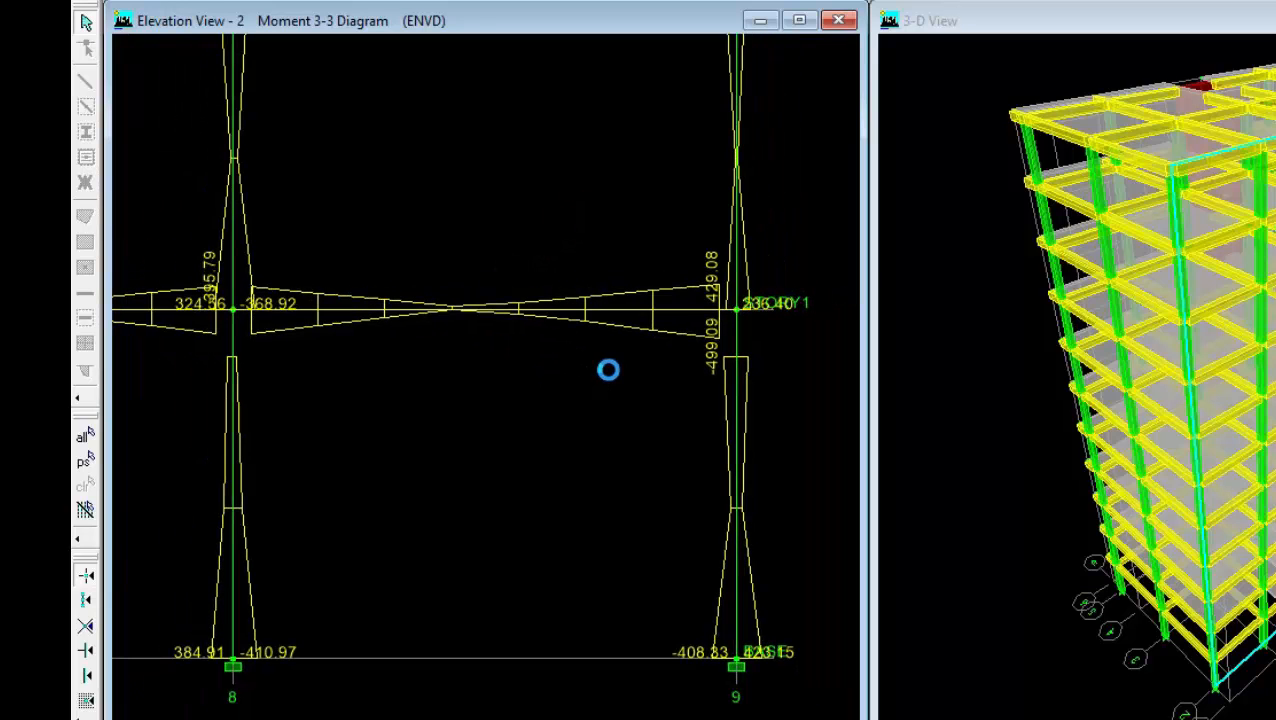
pyautogui.scroll(-1, 623, 389)
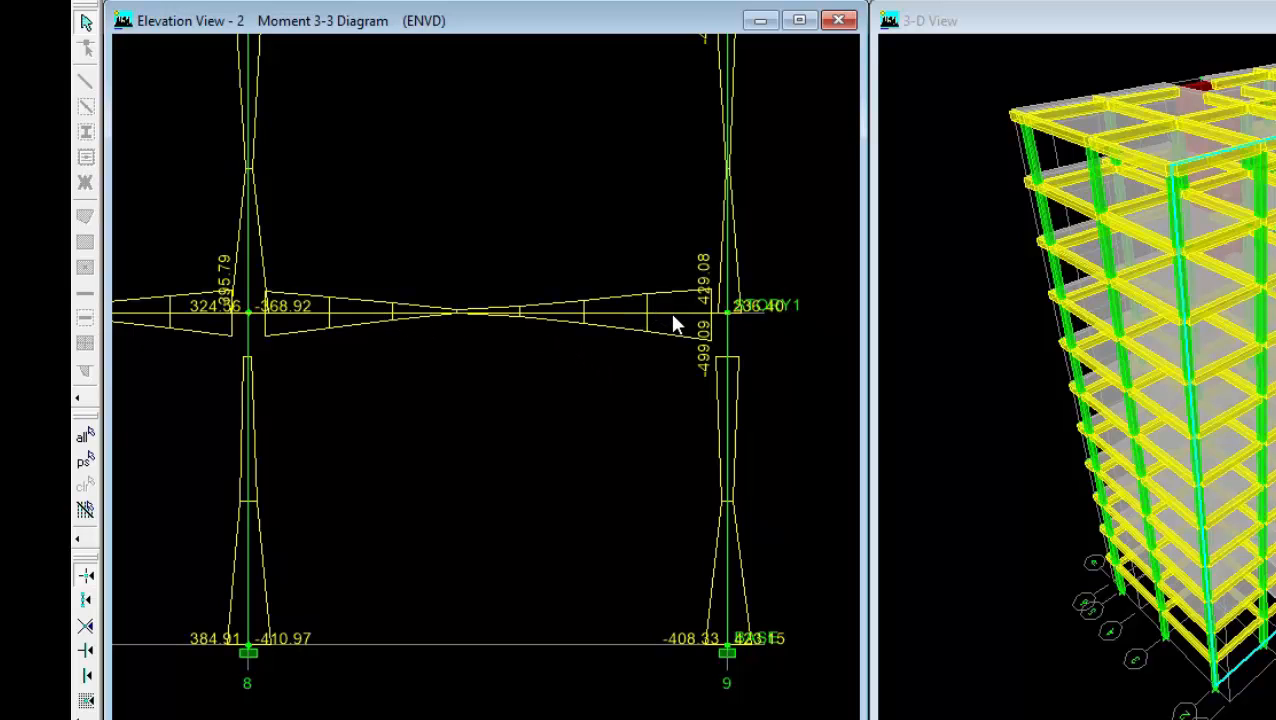
pyautogui.moveTo(630, 239); pyautogui.dragTo(645, 282, button='middle')
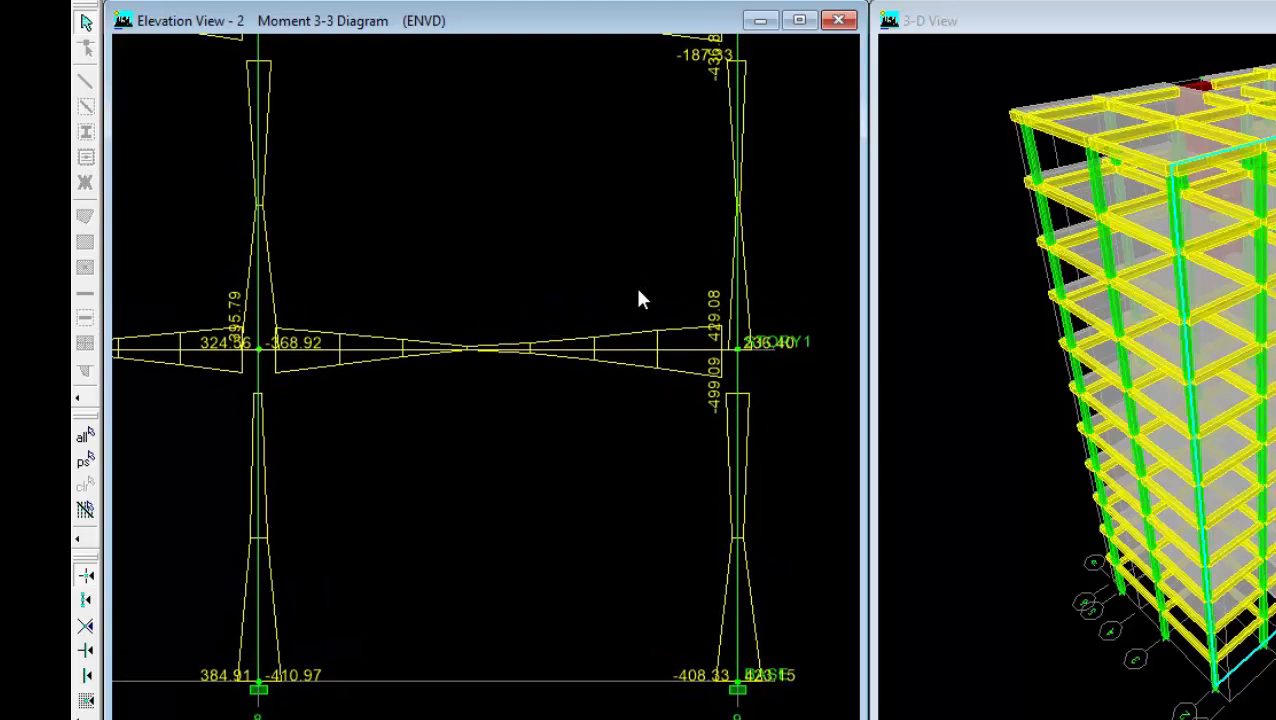
pyautogui.click(615, 159)
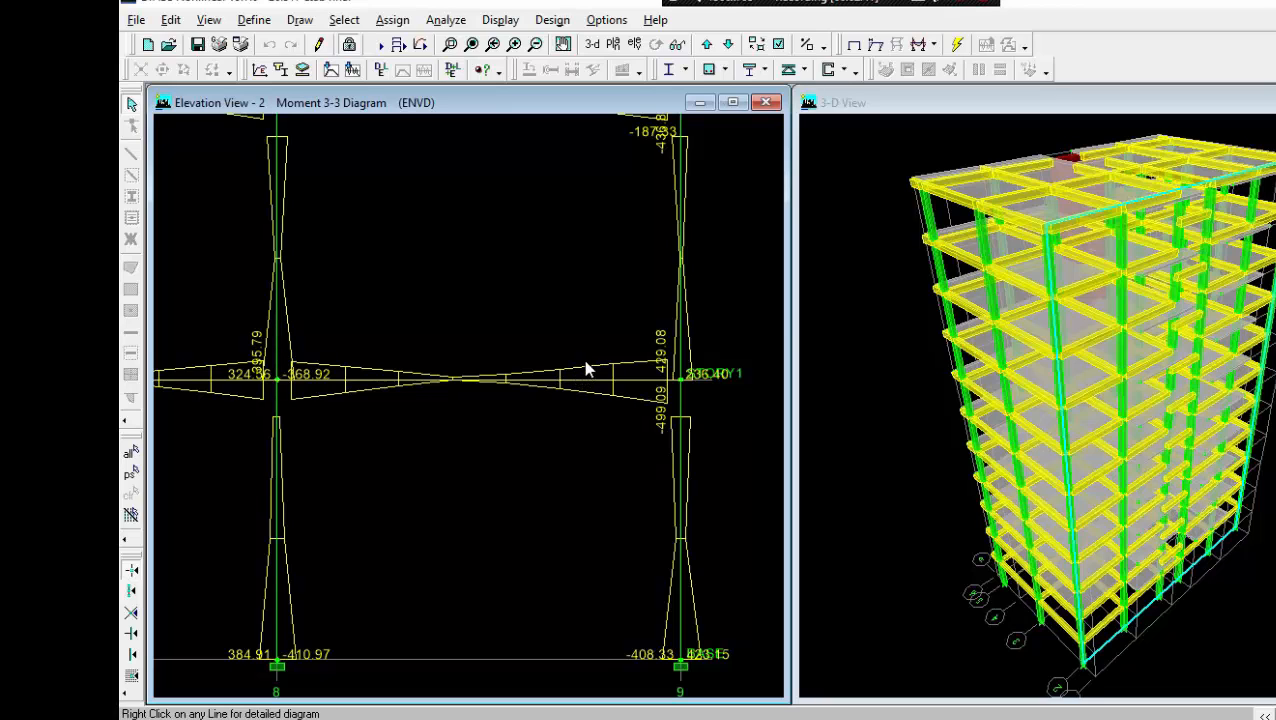
pyautogui.moveTo(588, 361); pyautogui.dragTo(603, 404, button='middle')
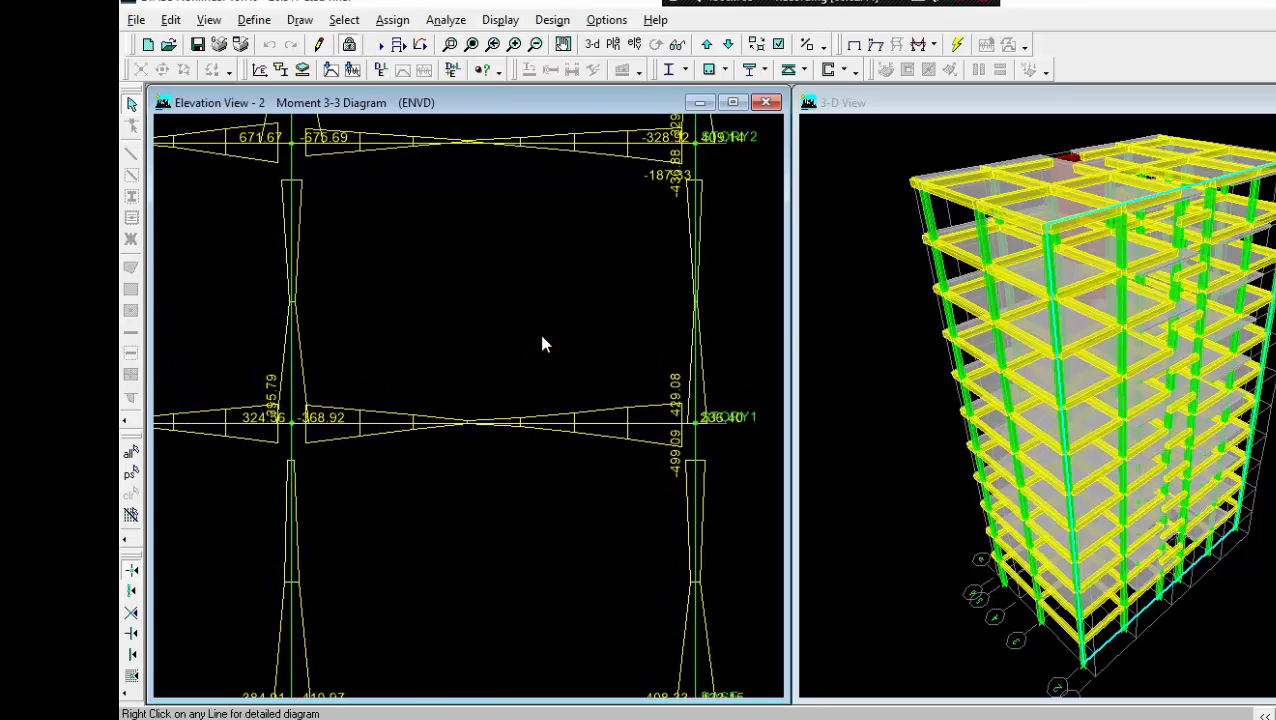
# - Review the ENVD Moment 3-3 diagram around the lower-story beams on gridline 2 and return to the STORY2-9 plan view
pyautogui.click(537, 314)
pyautogui.moveTo(507, 290); pyautogui.dragTo(518, 364, button='middle')
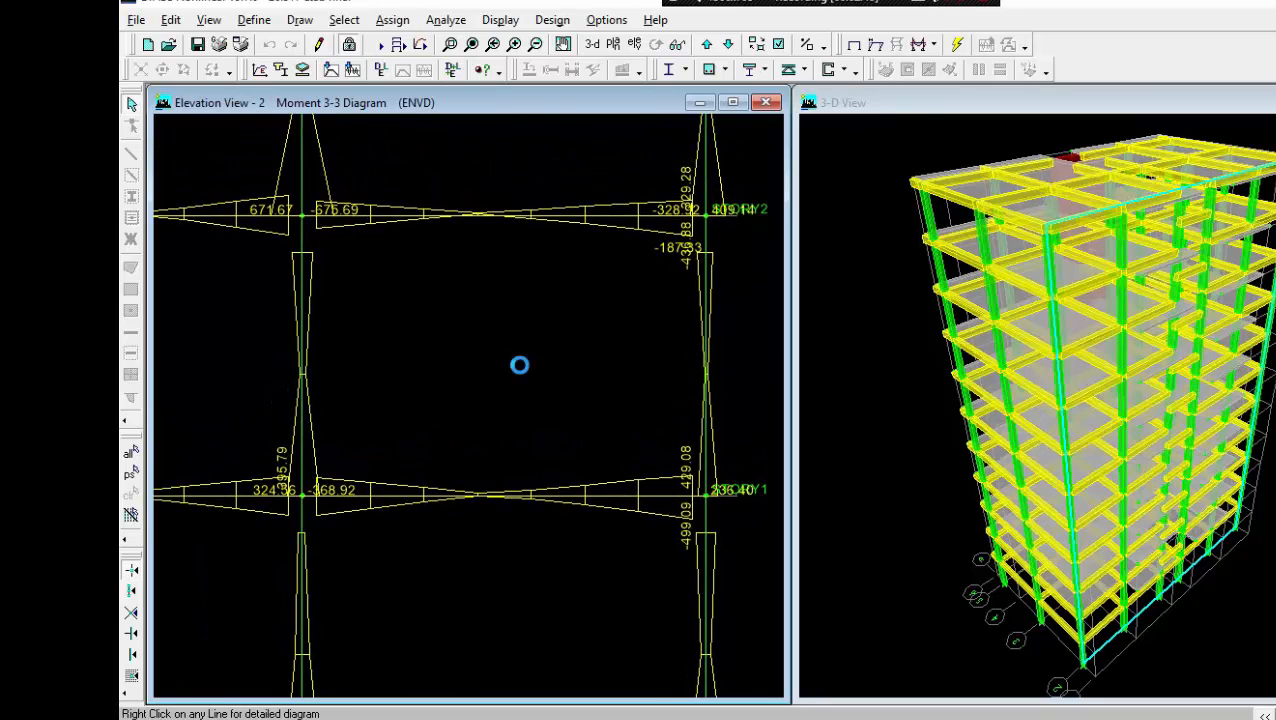
pyautogui.scroll(-1, 518, 364)
pyautogui.scroll(-1, 473, 265)
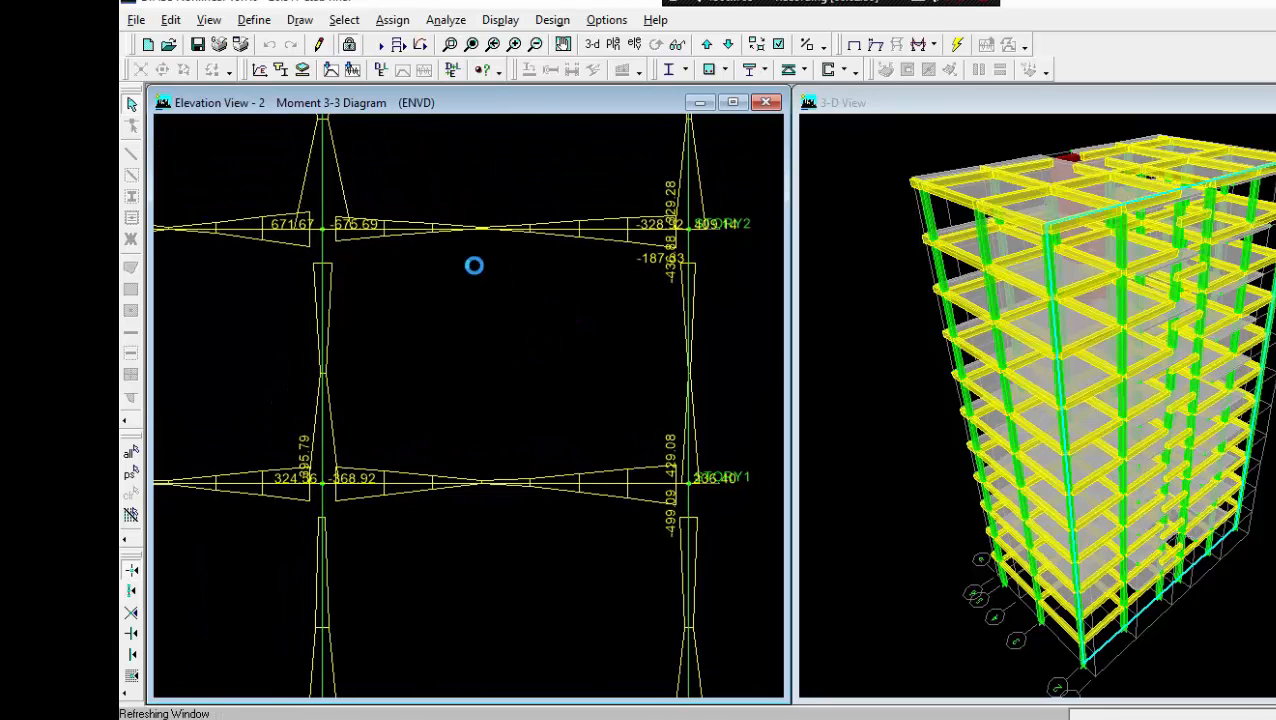
pyautogui.scroll(-1, 533, 262)
pyautogui.scroll(-1, 578, 139)
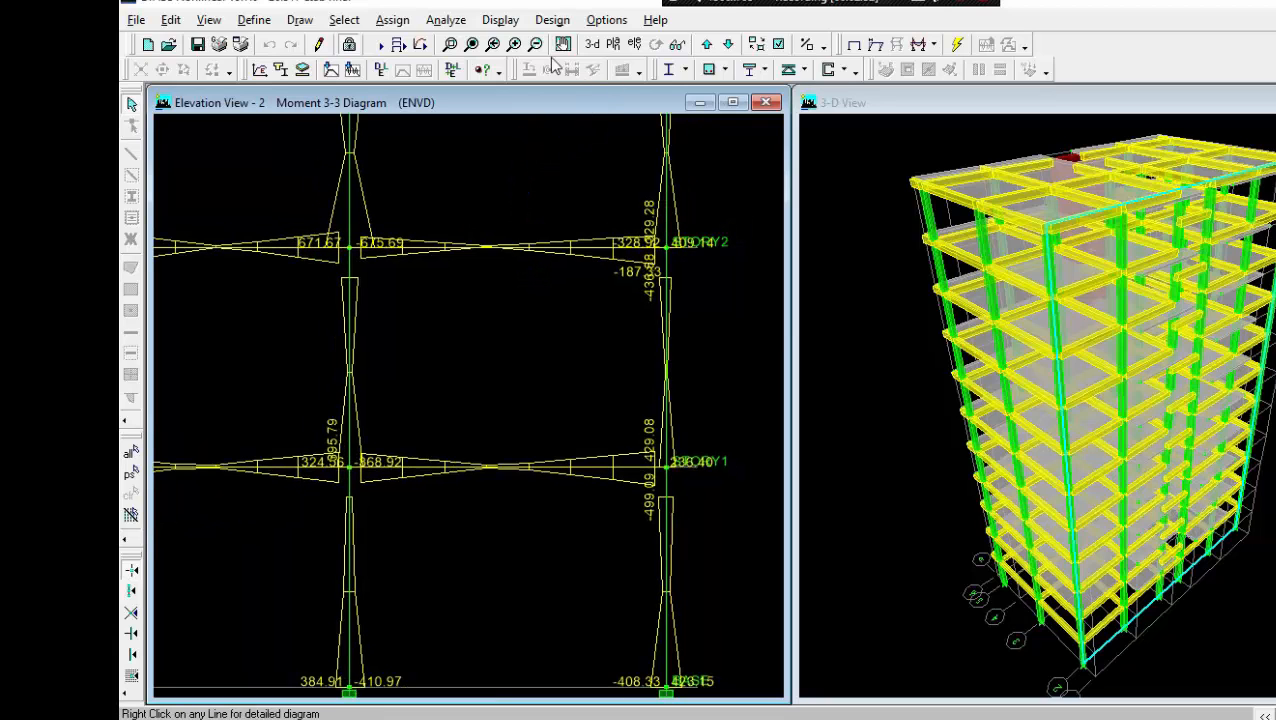
pyautogui.scroll(-1, 419, 159)
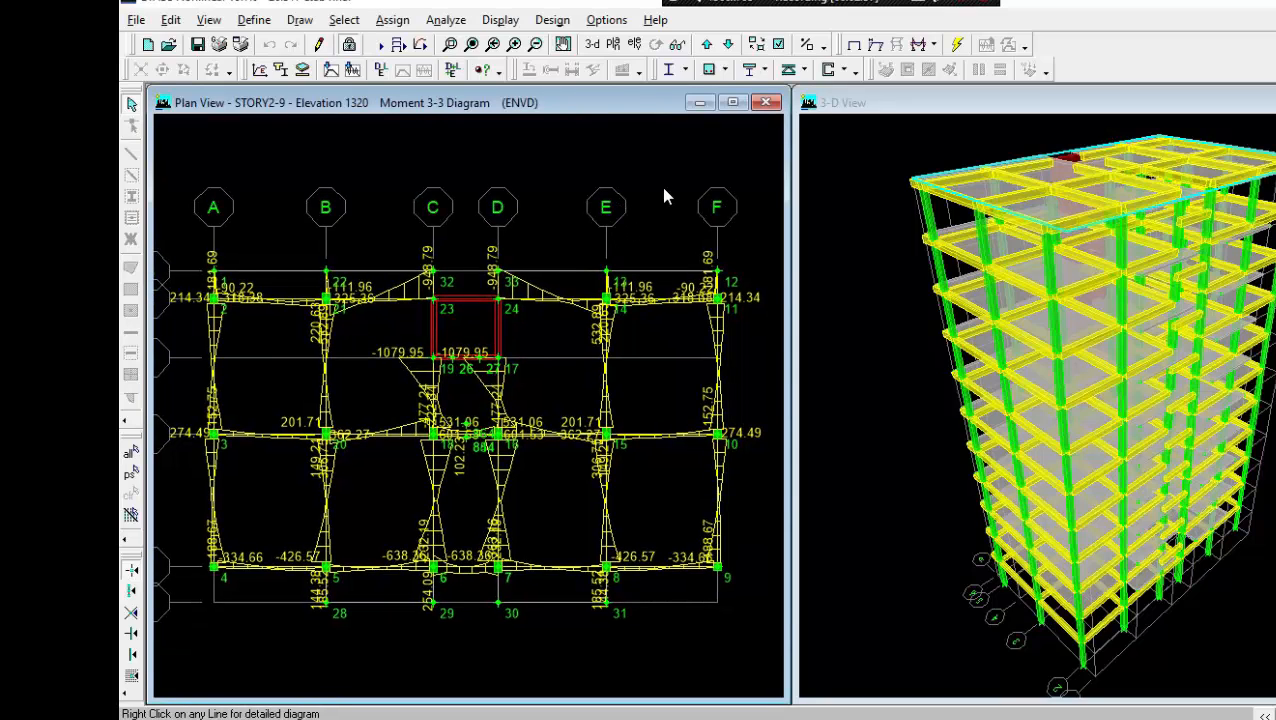
# - Display the frame Shear 2-2 diagram for the ENVD combo on the STORY2-9 plan view
pyautogui.click(934, 45)
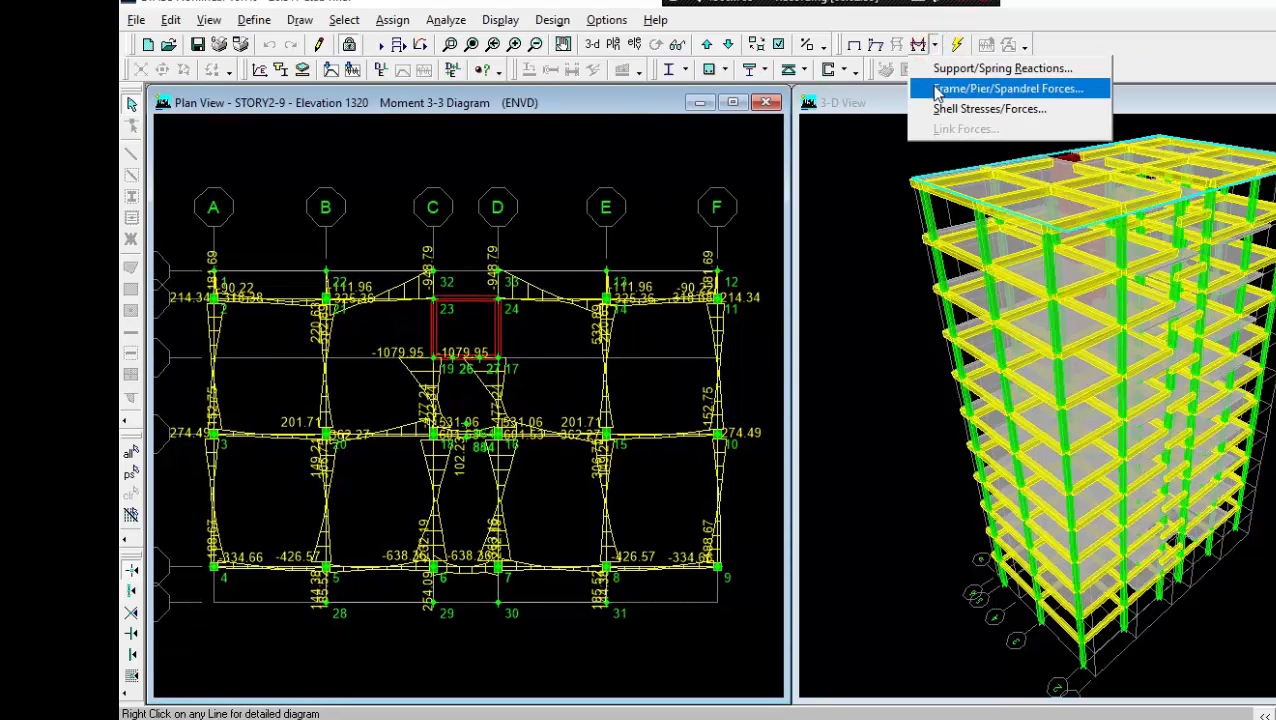
pyautogui.click(990, 89)
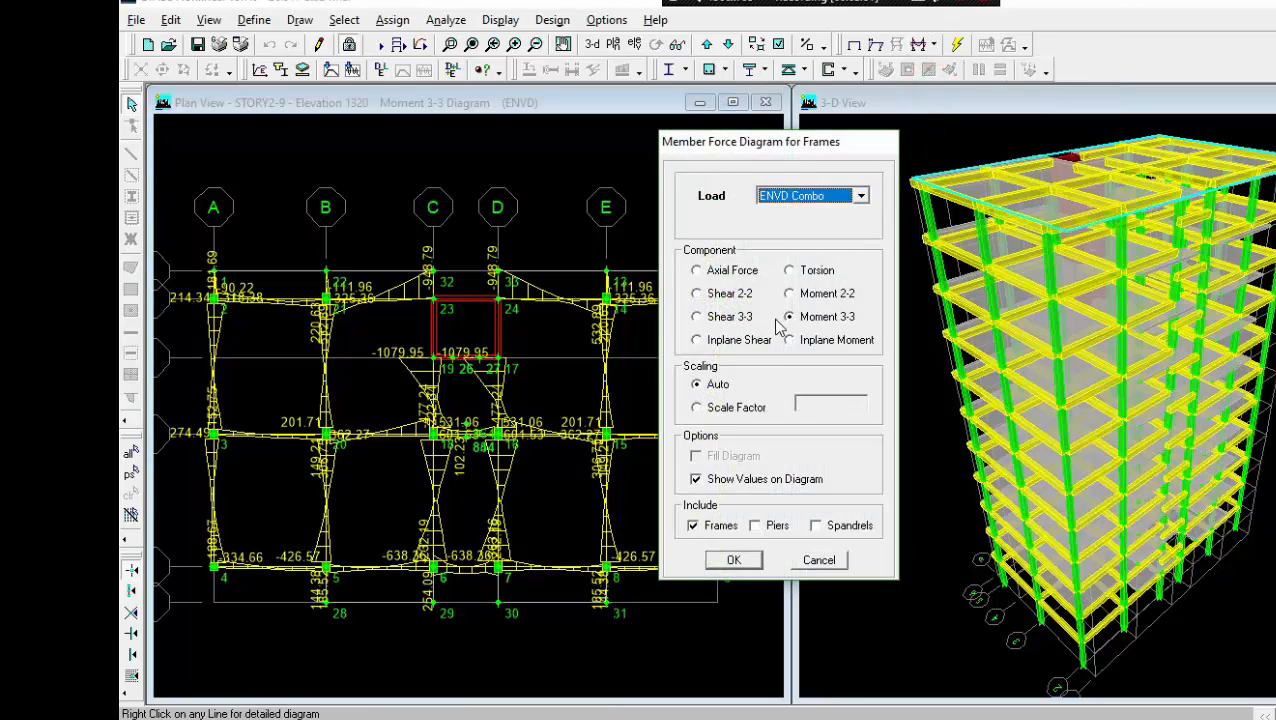
pyautogui.click(731, 294)
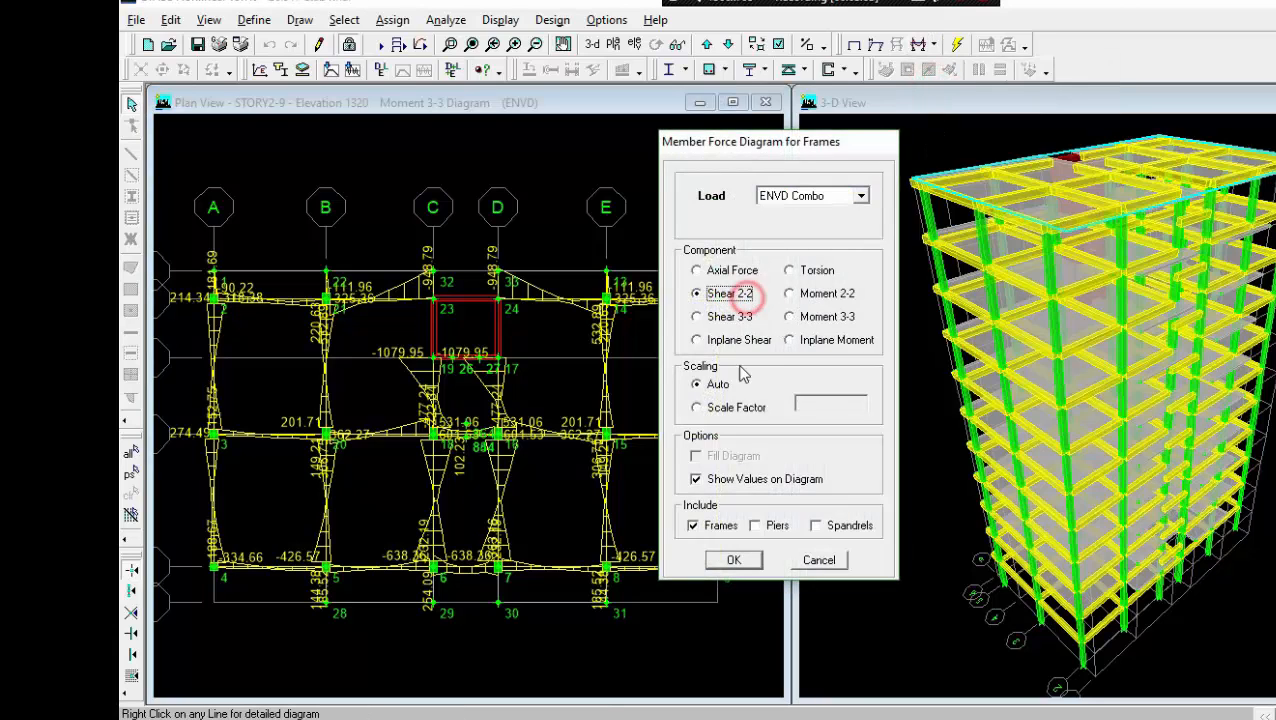
pyautogui.click(737, 560)
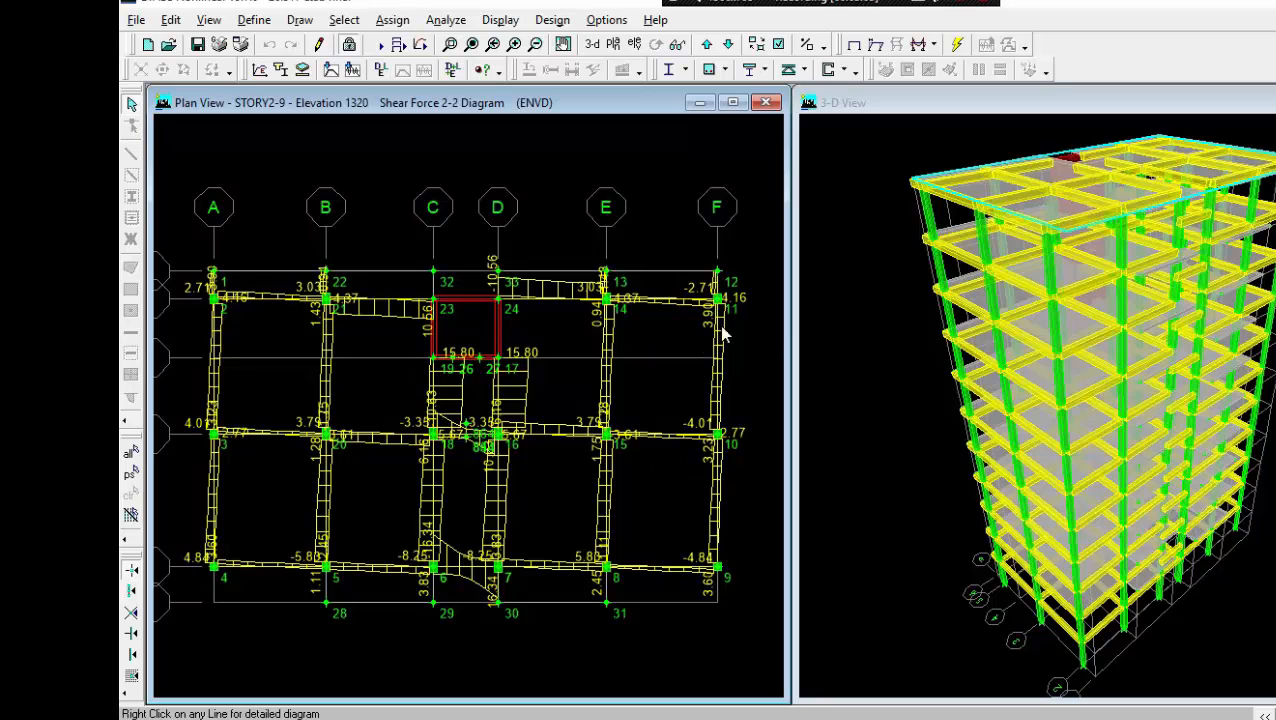
# - Display the frame Axial Force diagram for the ENVD combo and show it in the elevation along gridline 2
pyautogui.click(934, 45)
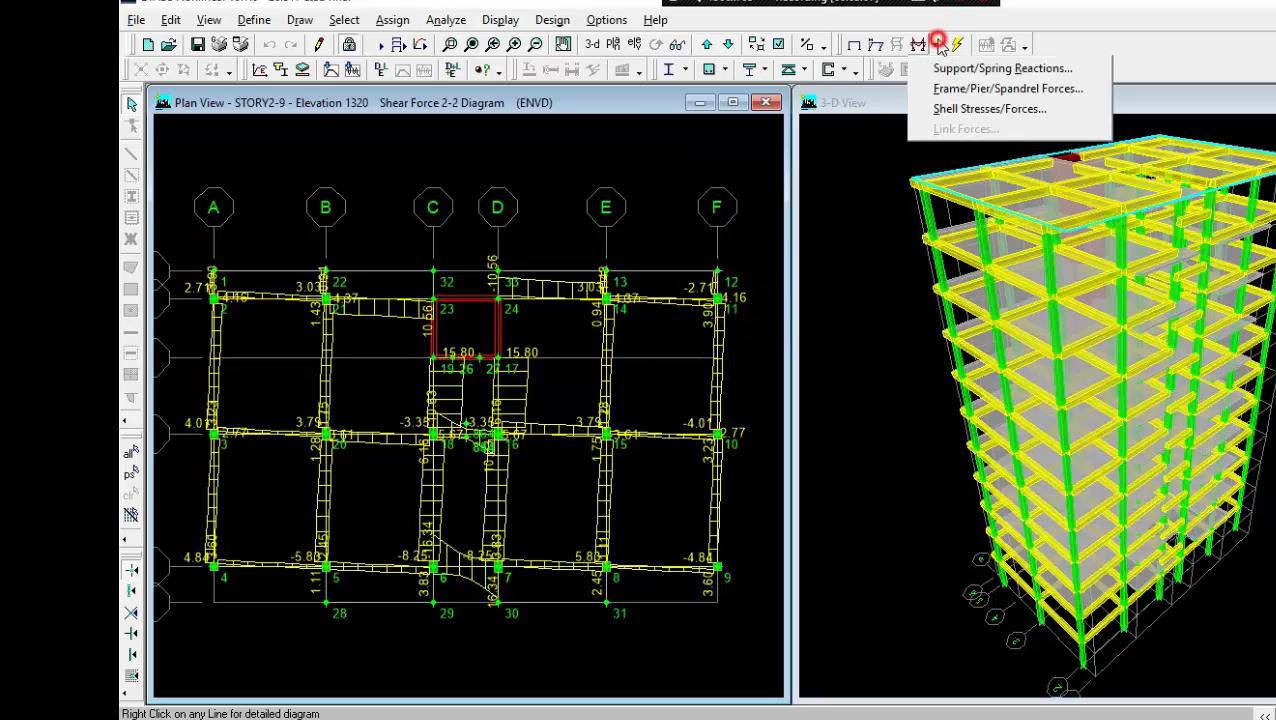
pyautogui.click(956, 90)
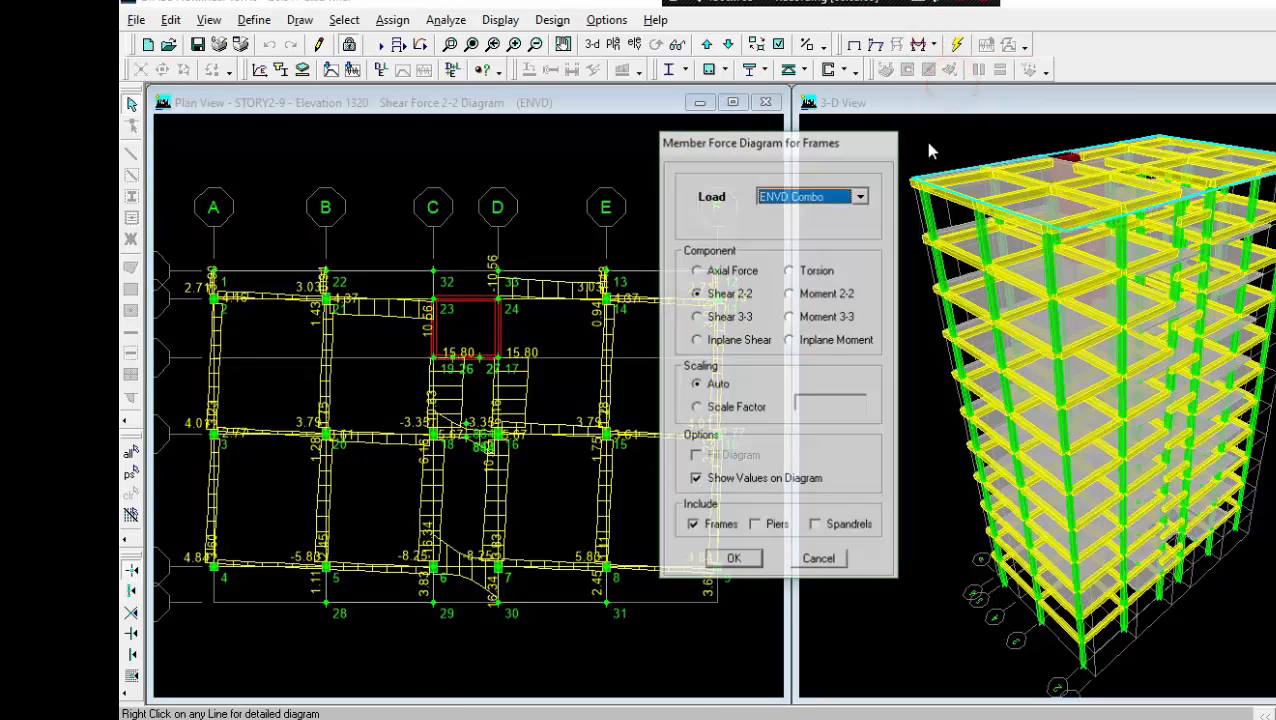
pyautogui.click(726, 272)
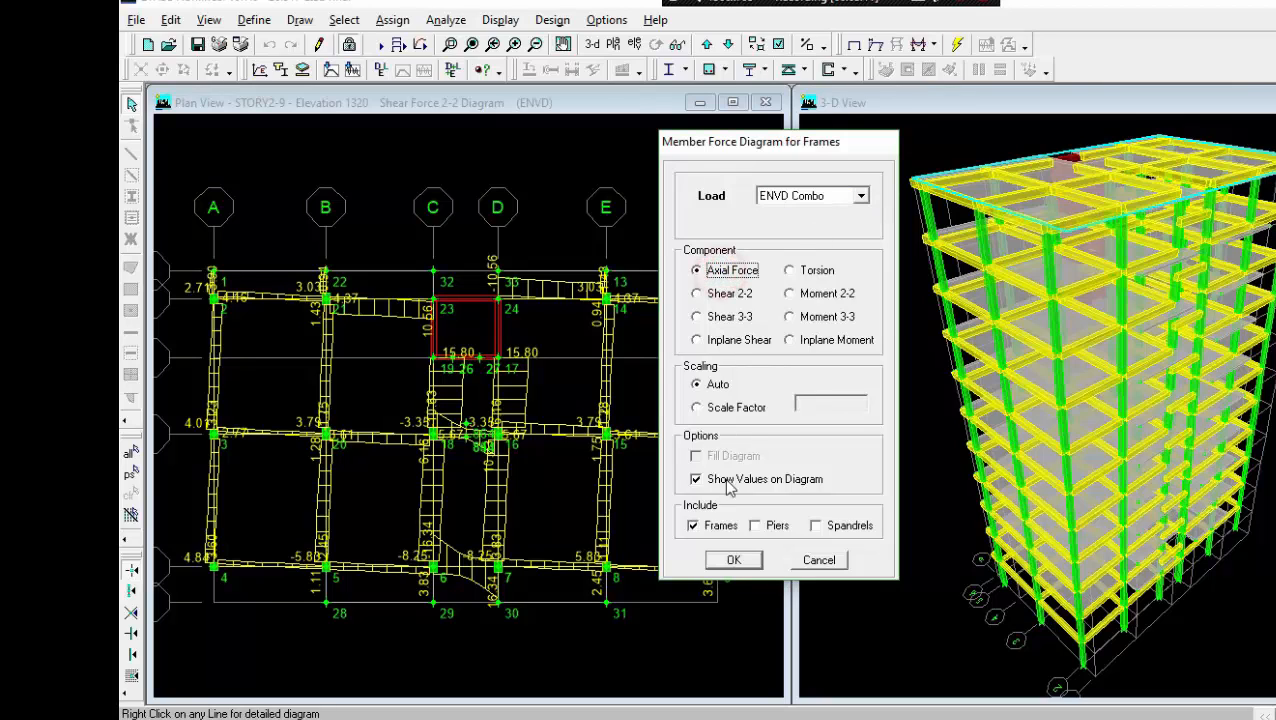
pyautogui.click(733, 560)
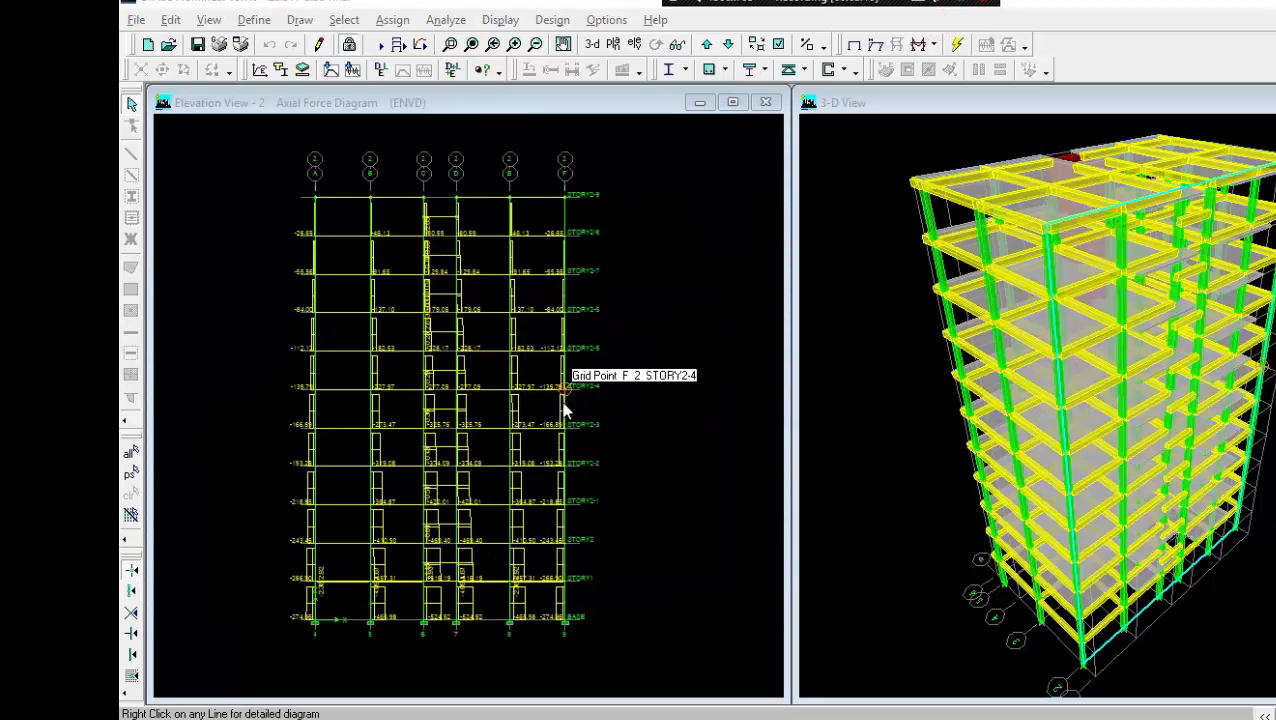
# - Examine the column axial forces from the upper stories to the base, focusing on the base column at point 8
pyautogui.scroll(2, 565, 410)
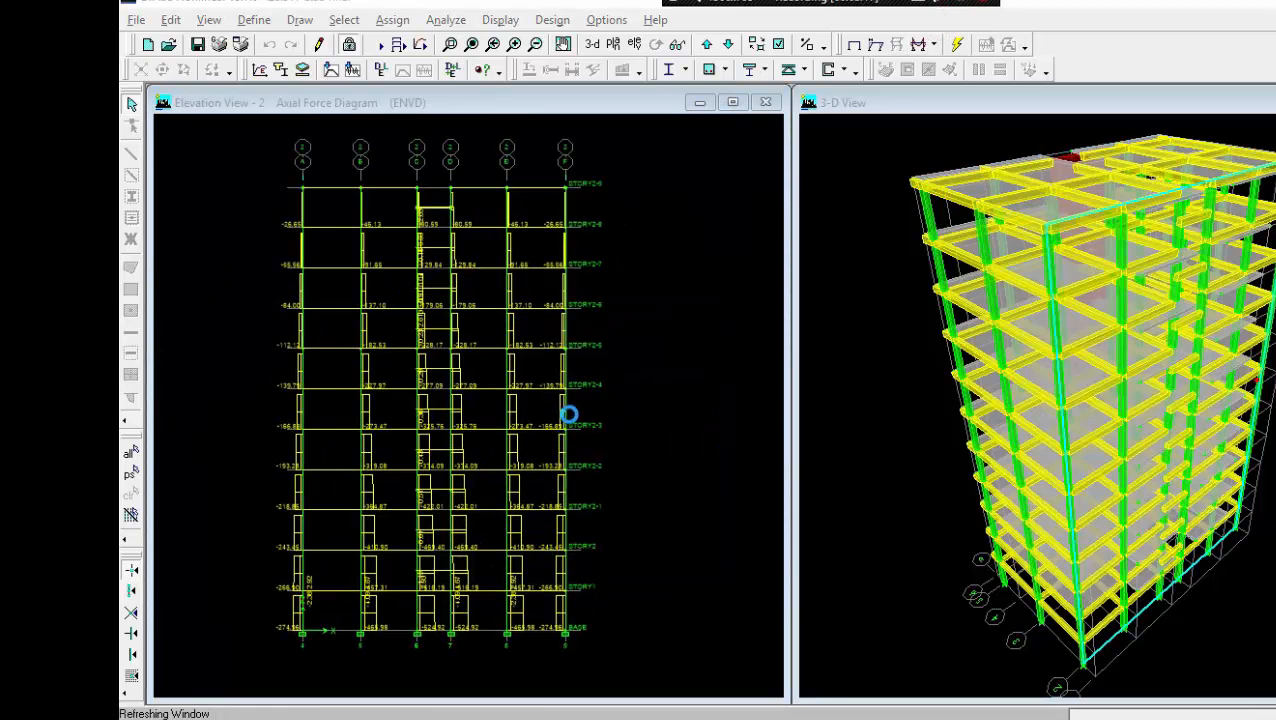
pyautogui.scroll(2, 524, 665)
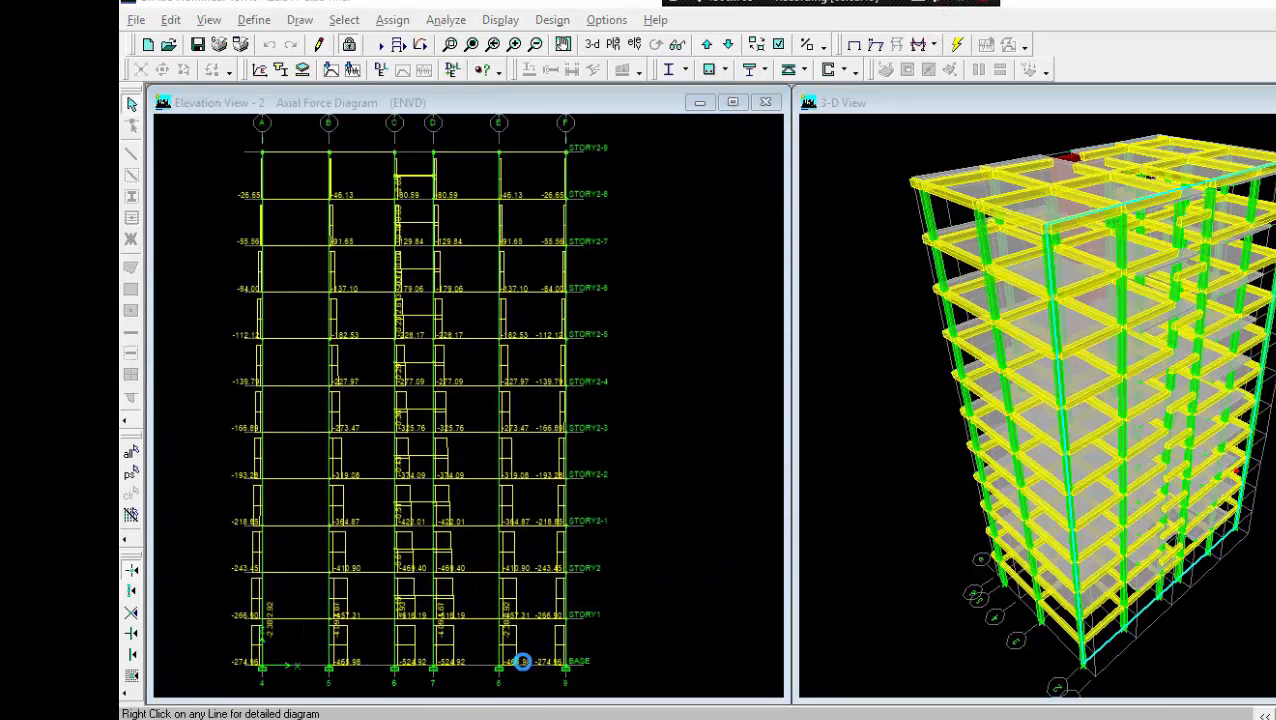
pyautogui.scroll(3, 535, 655)
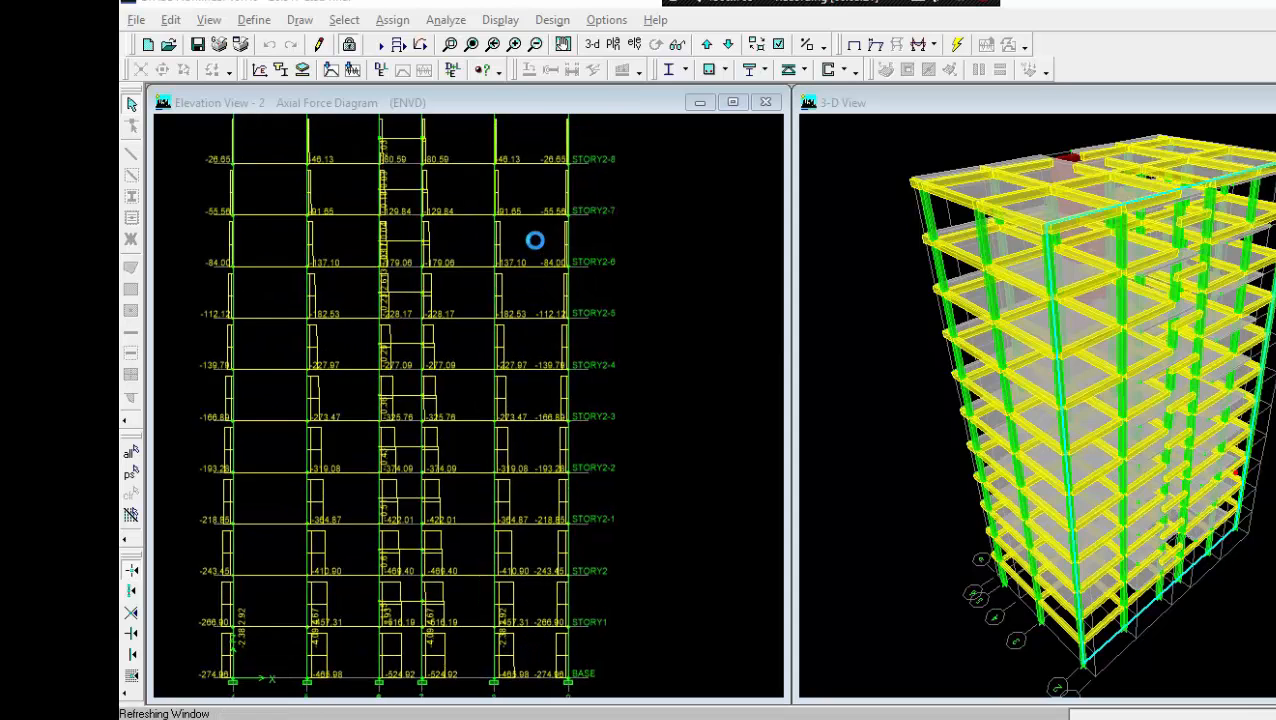
pyautogui.scroll(2, 521, 205)
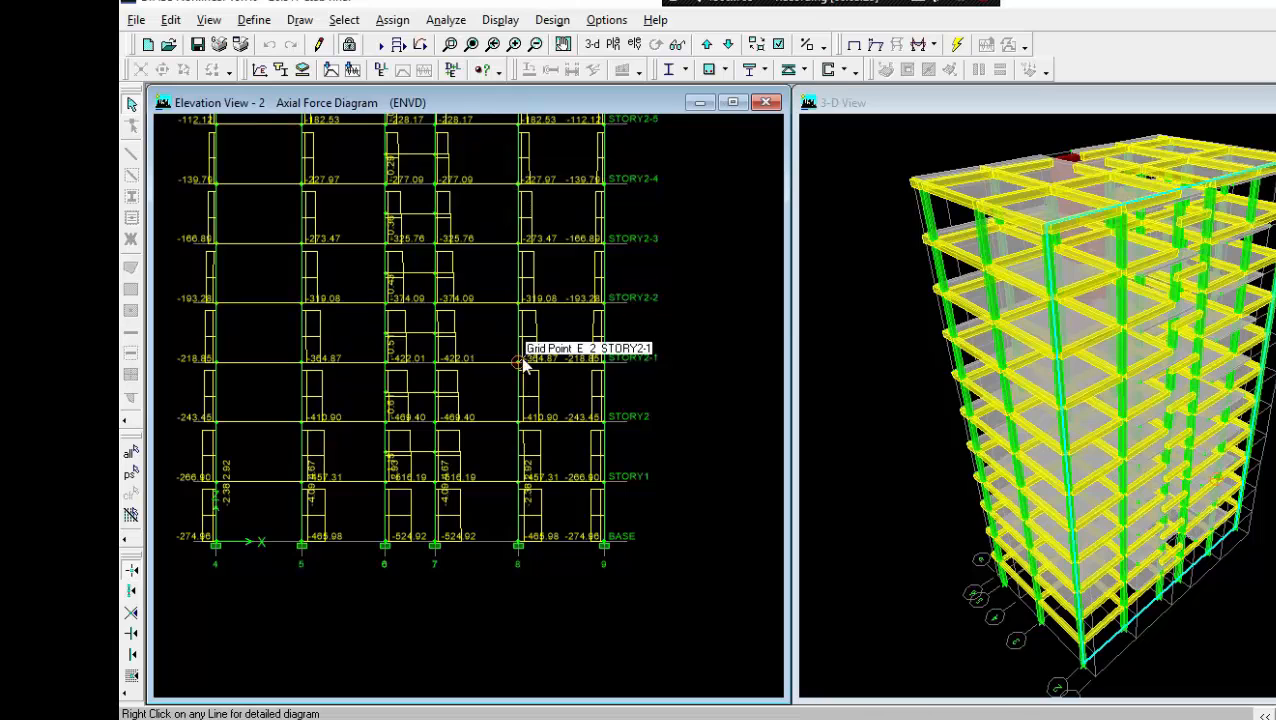
pyautogui.moveTo(524, 328); pyautogui.dragTo(524, 490, button='middle')
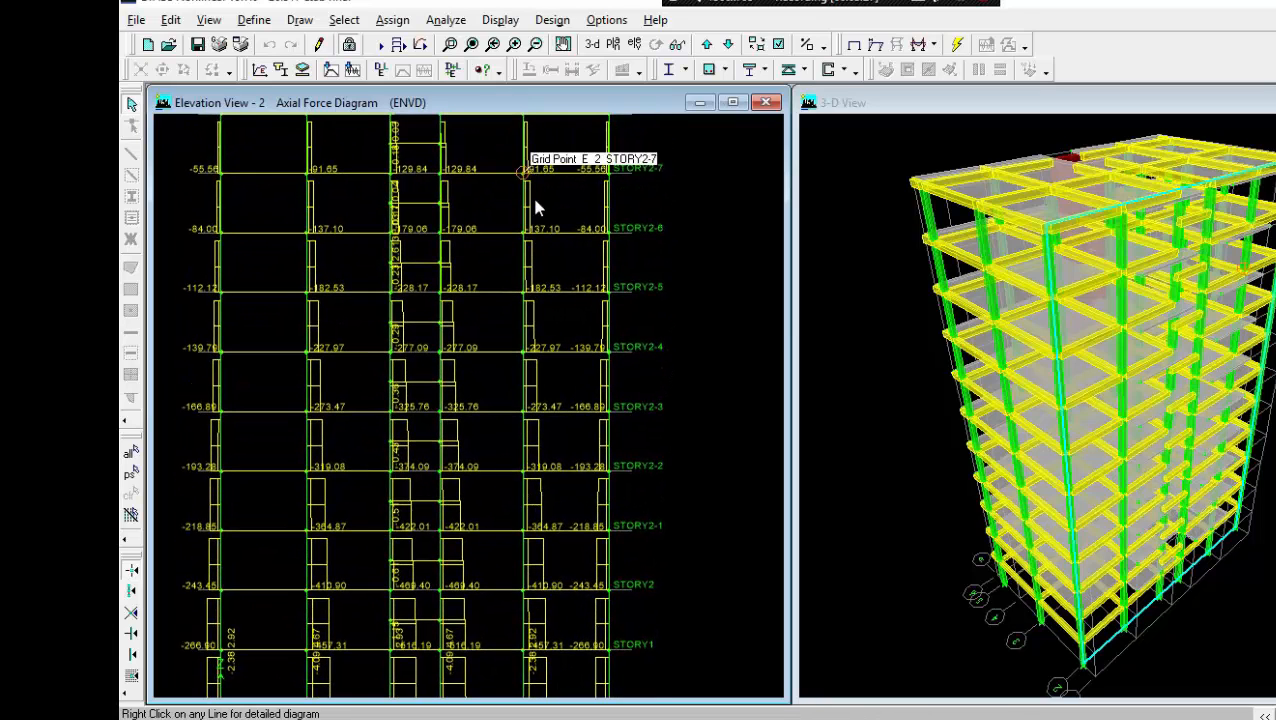
pyautogui.moveTo(558, 572); pyautogui.dragTo(562, 376, button='middle')
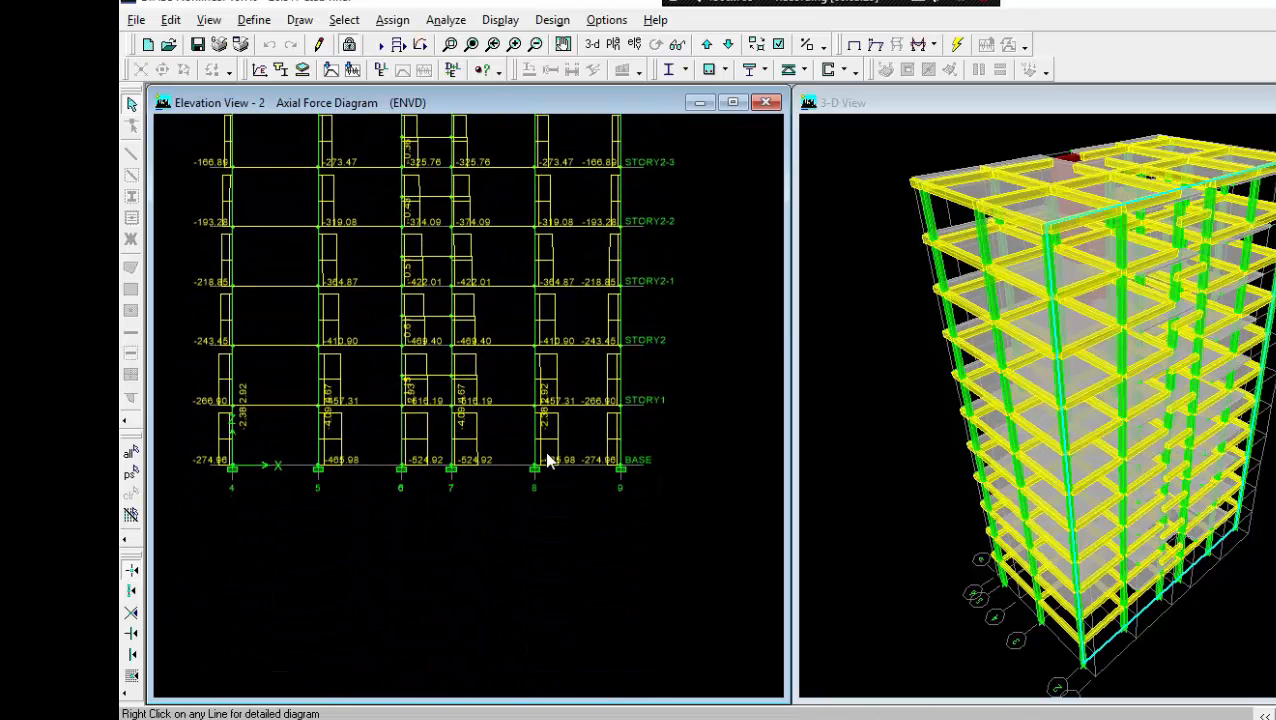
pyautogui.press('XF86AudioRaiseVolume')
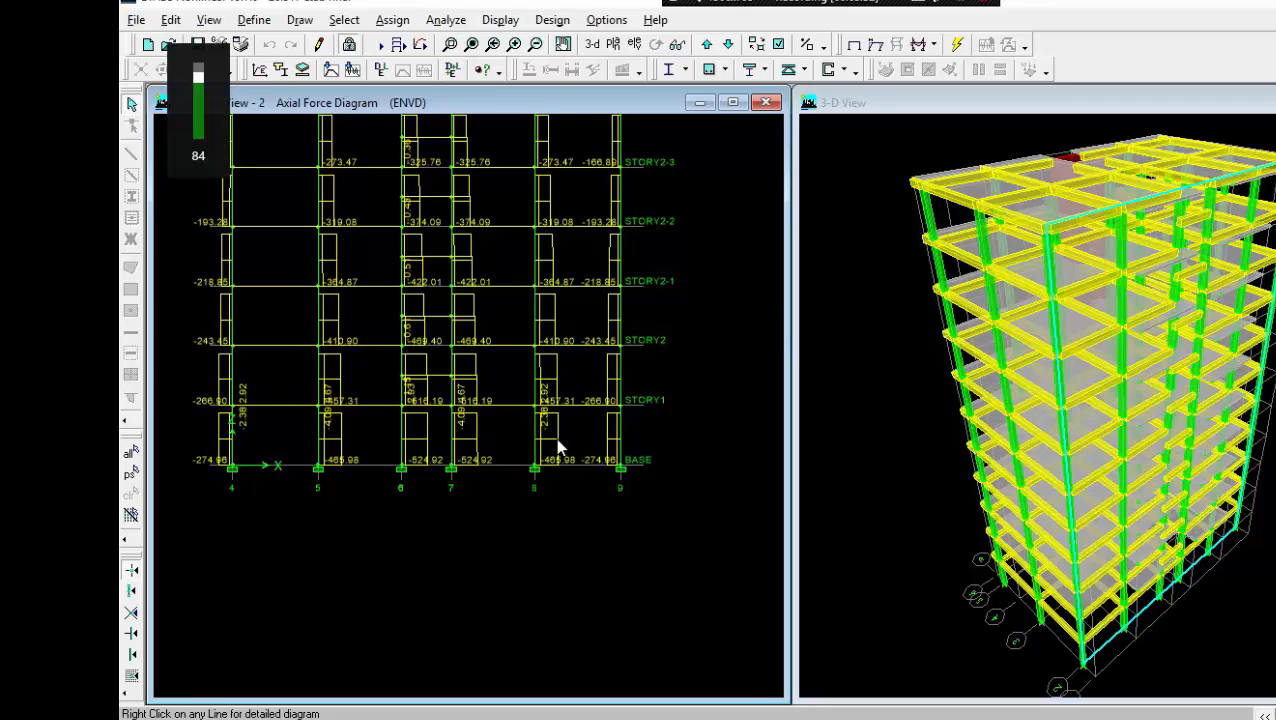
pyautogui.click(746, 315)
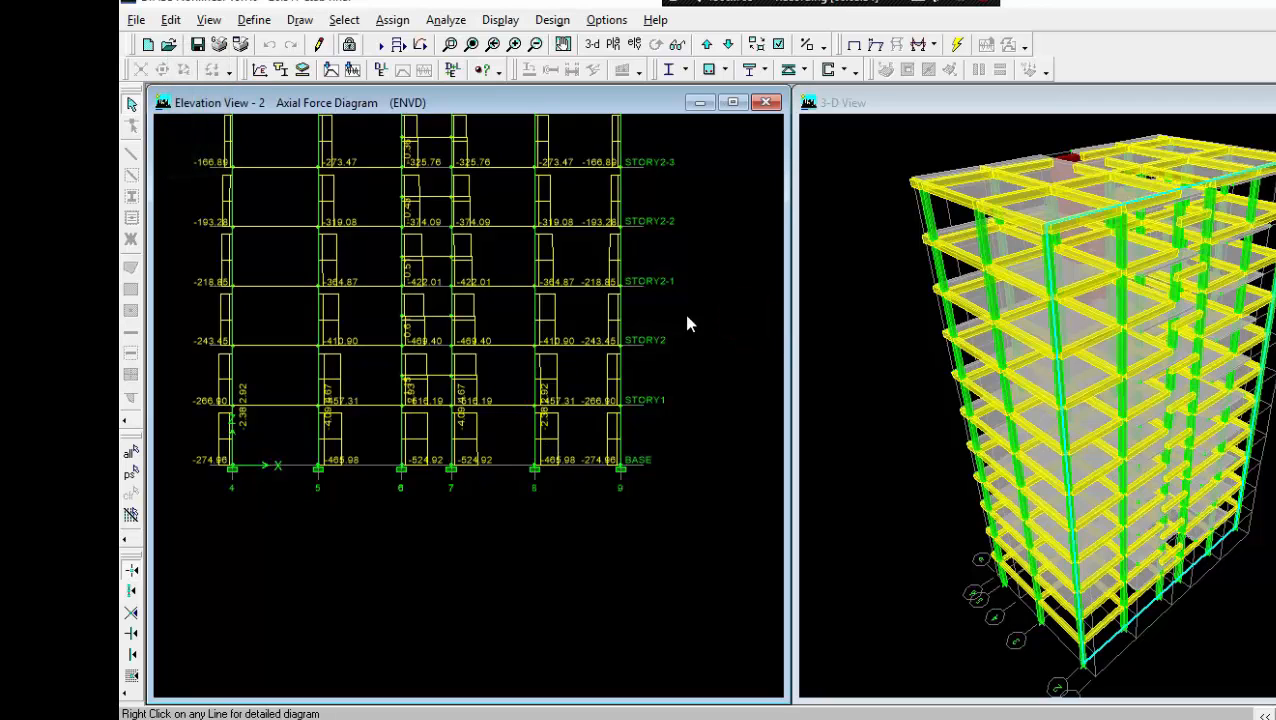
pyautogui.click(449, 44)
pyautogui.moveTo(514, 418); pyautogui.dragTo(572, 482)
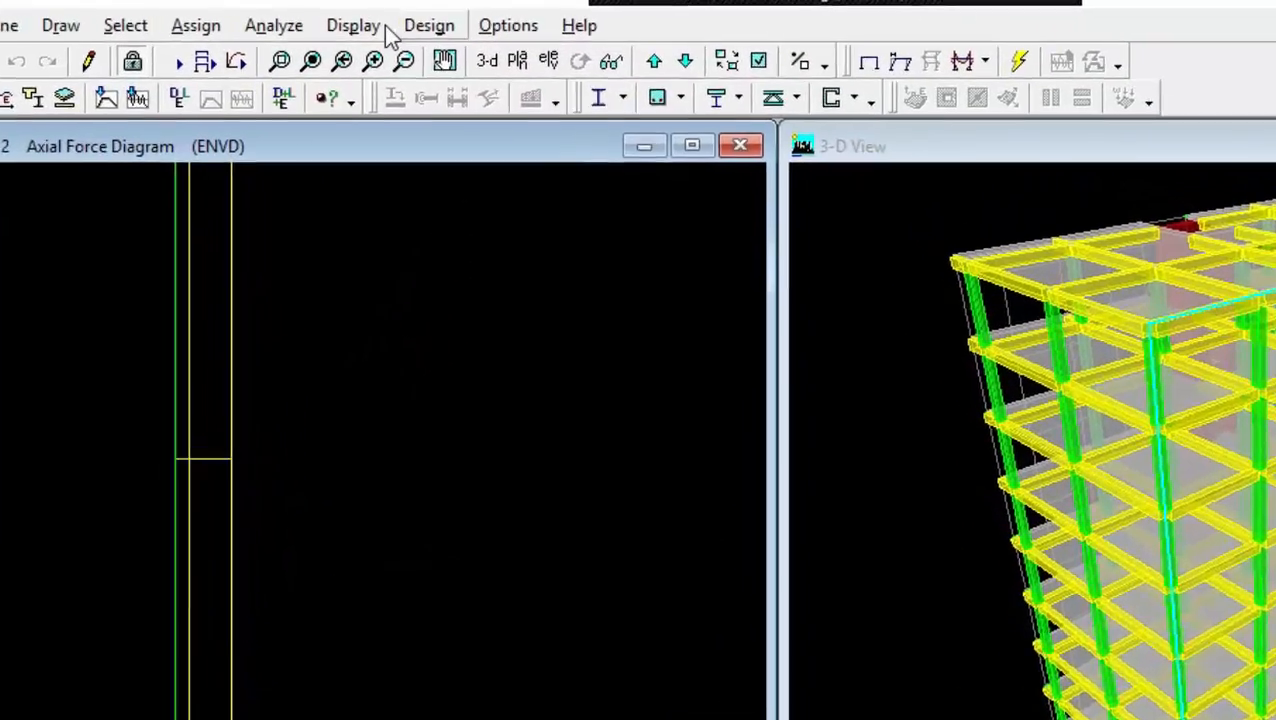
# - Select the Support Reactions table from the analysis results for display
pyautogui.click(340, 12)
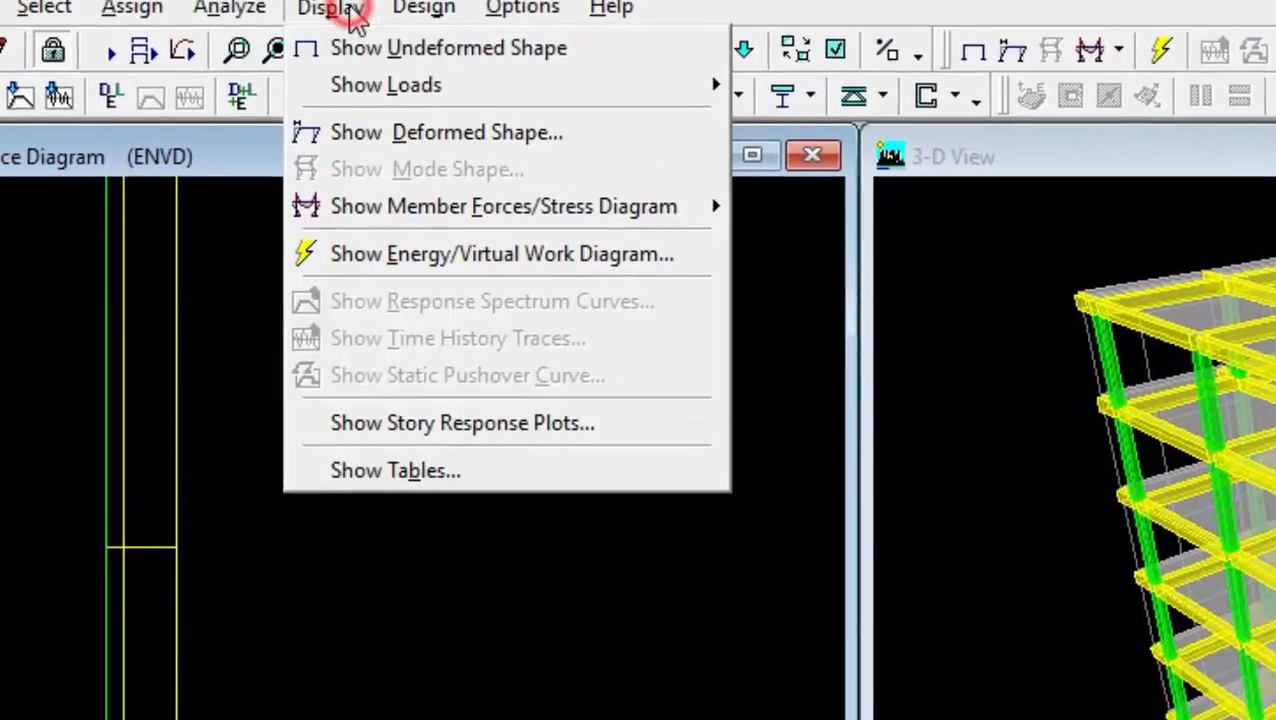
pyautogui.click(476, 458)
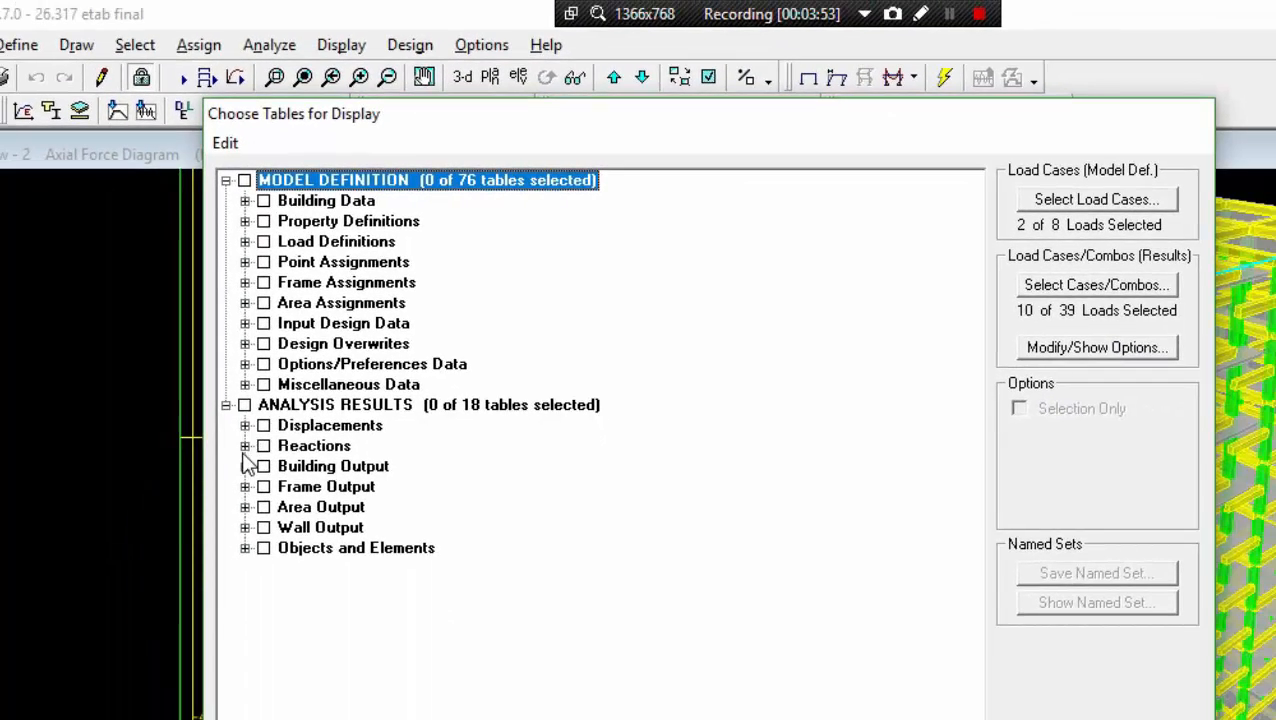
pyautogui.click(245, 445)
pyautogui.click(264, 466)
pyautogui.click(301, 486)
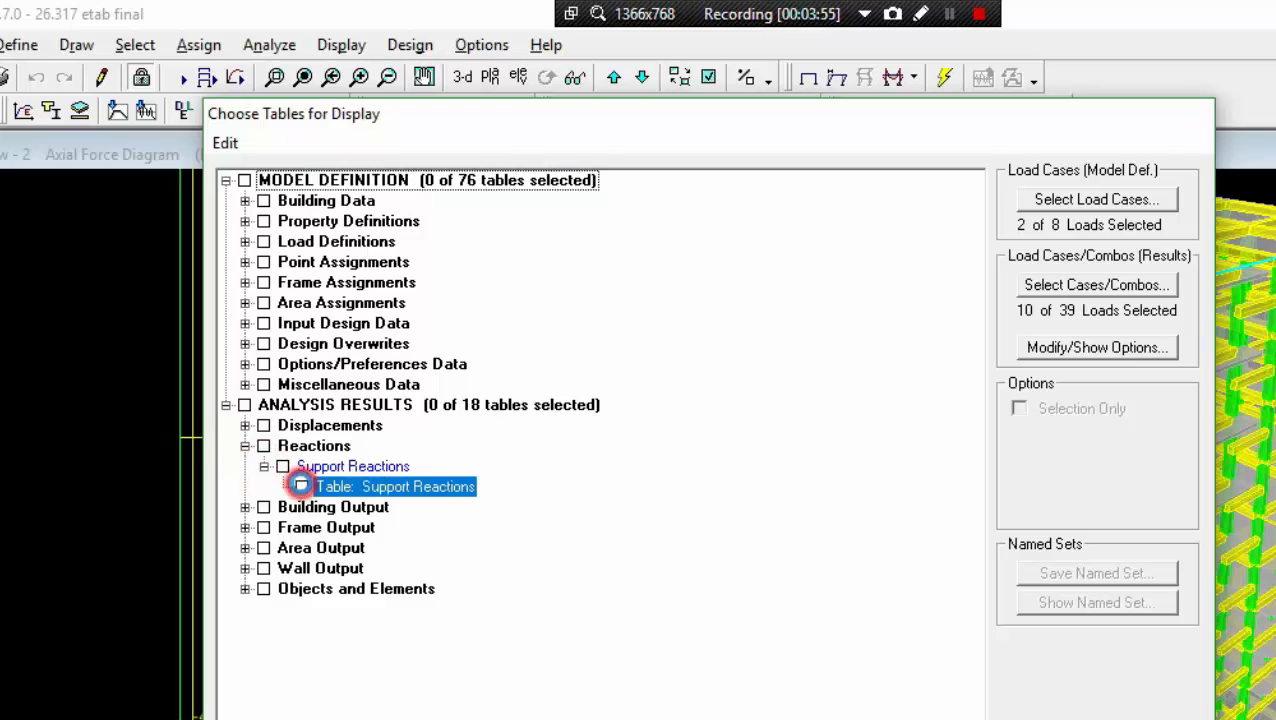
# - Limit the results to the ENVD combo only and display the Support Reactions table
pyautogui.click(1066, 290)
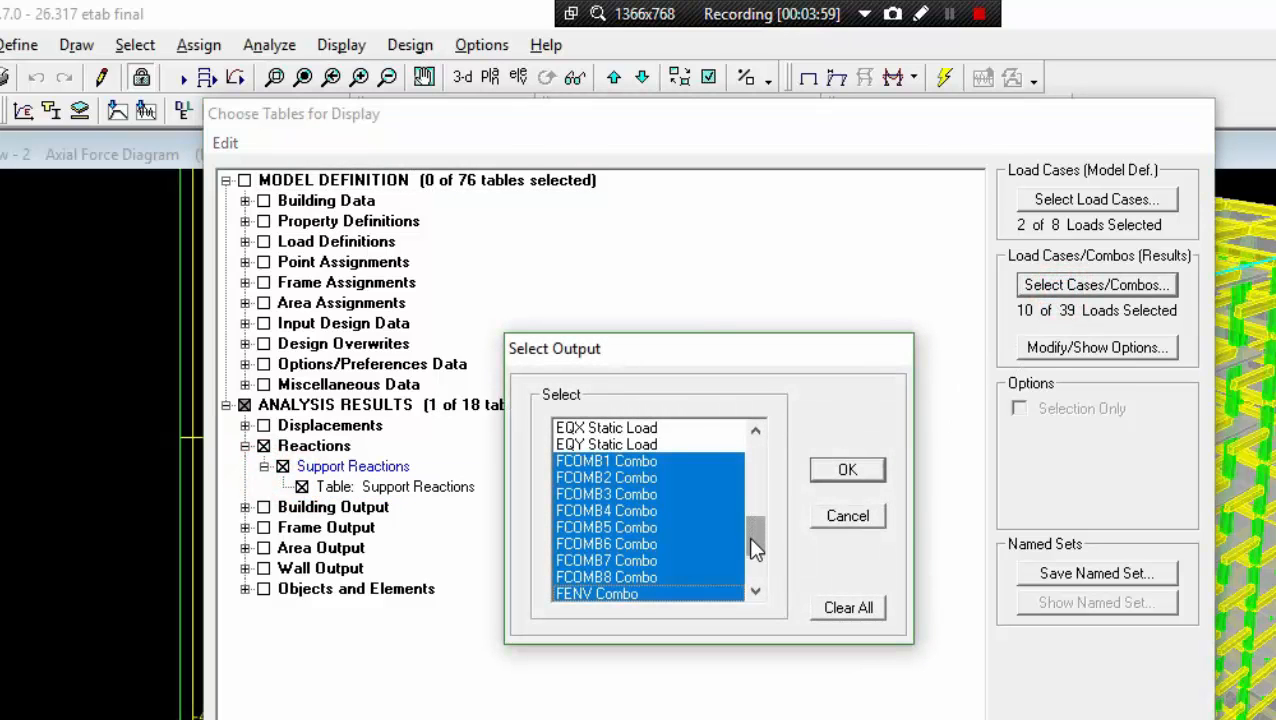
pyautogui.moveTo(748, 536); pyautogui.dragTo(784, 521)
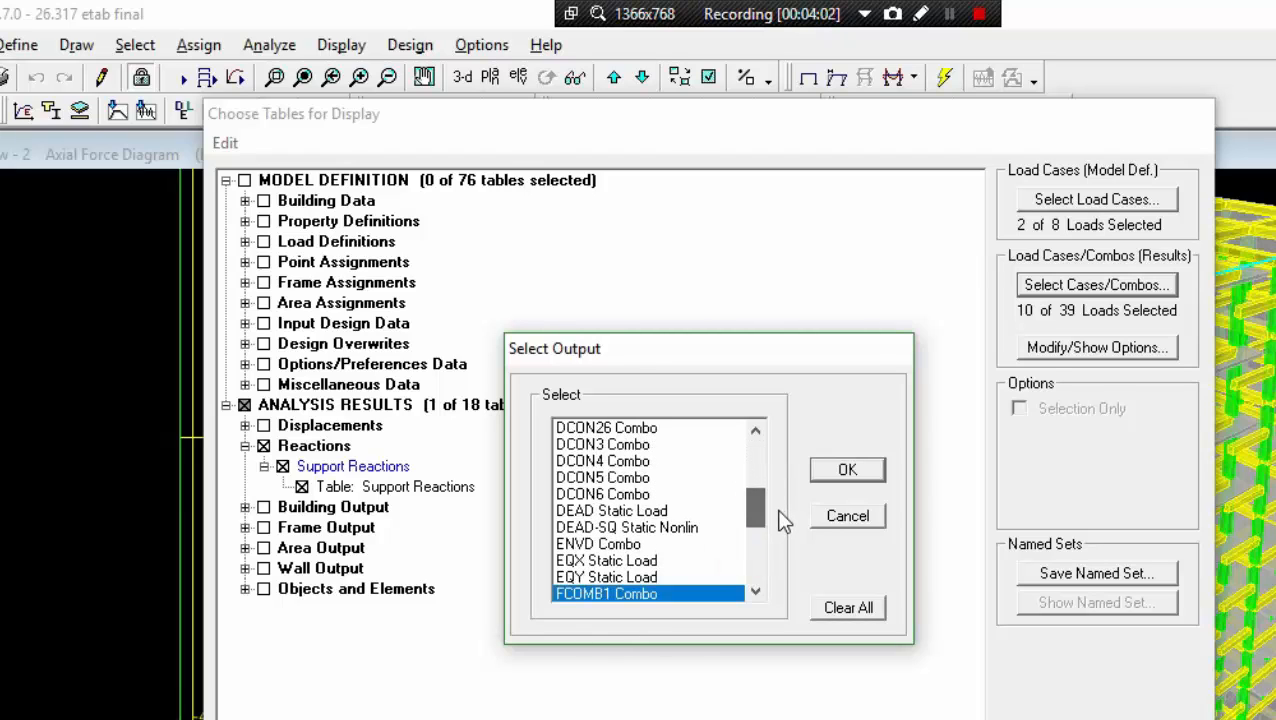
pyautogui.click(652, 544)
pyautogui.click(846, 476)
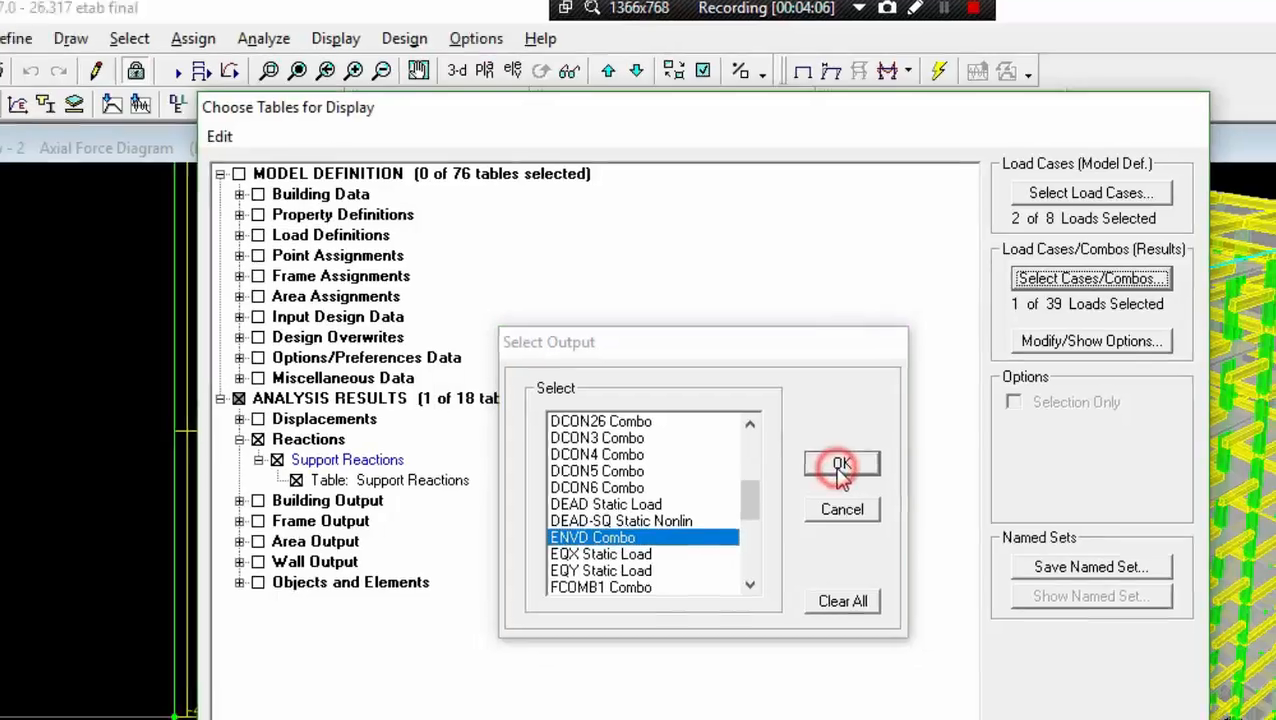
pyautogui.click(938, 610)
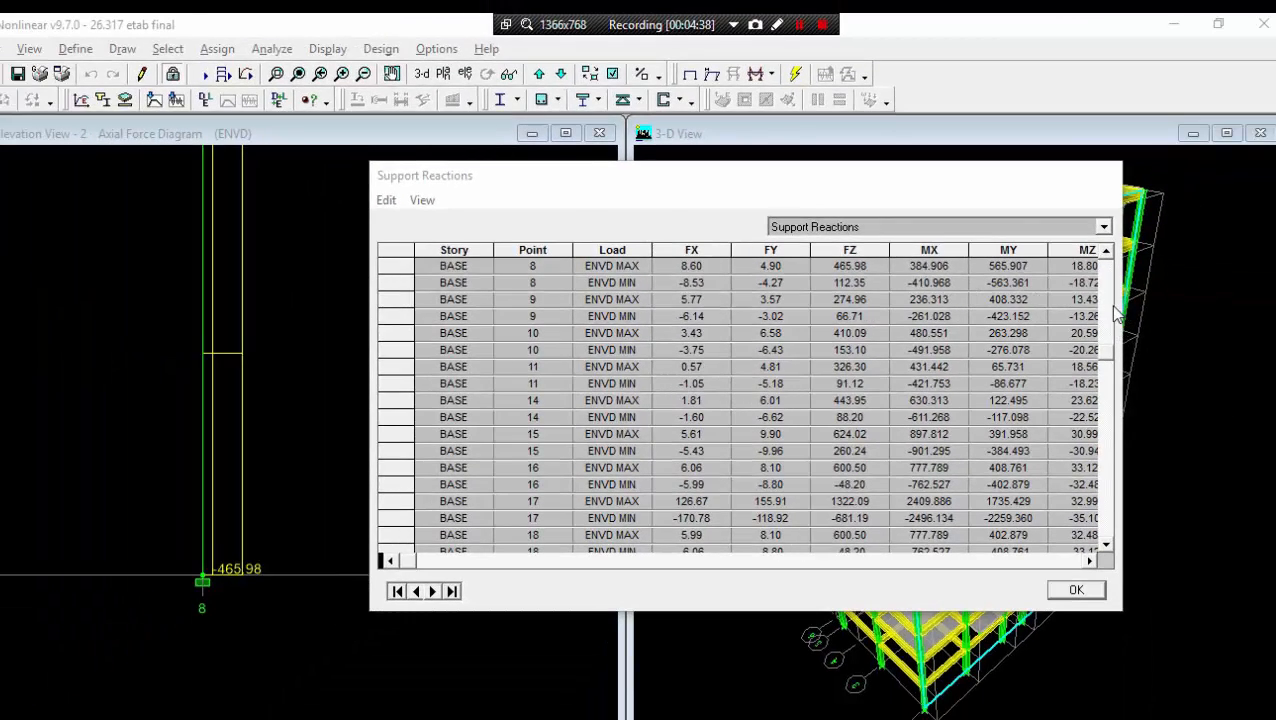
# - Widen the Support Reactions table, compare the FZ reaction at point 8 with its column's axial force, and close the table
pyautogui.moveTo(991, 179); pyautogui.dragTo(902, 179)
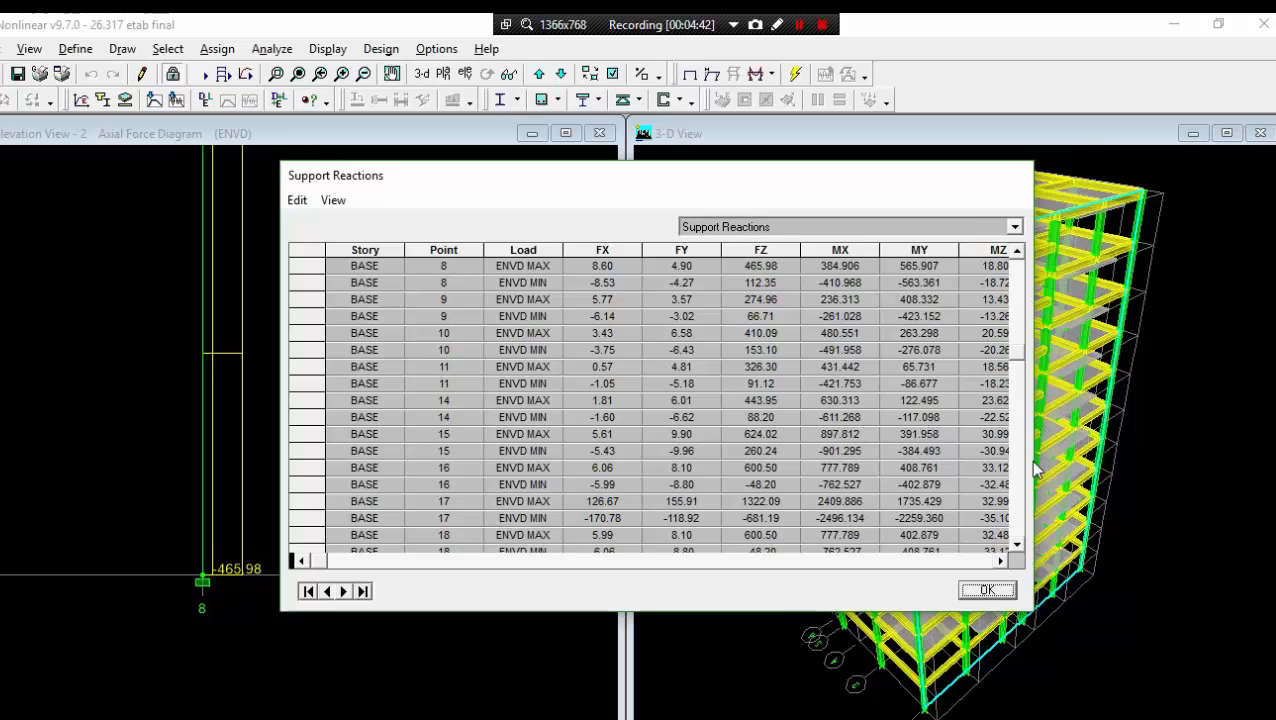
pyautogui.moveTo(1036, 458); pyautogui.dragTo(1228, 450)
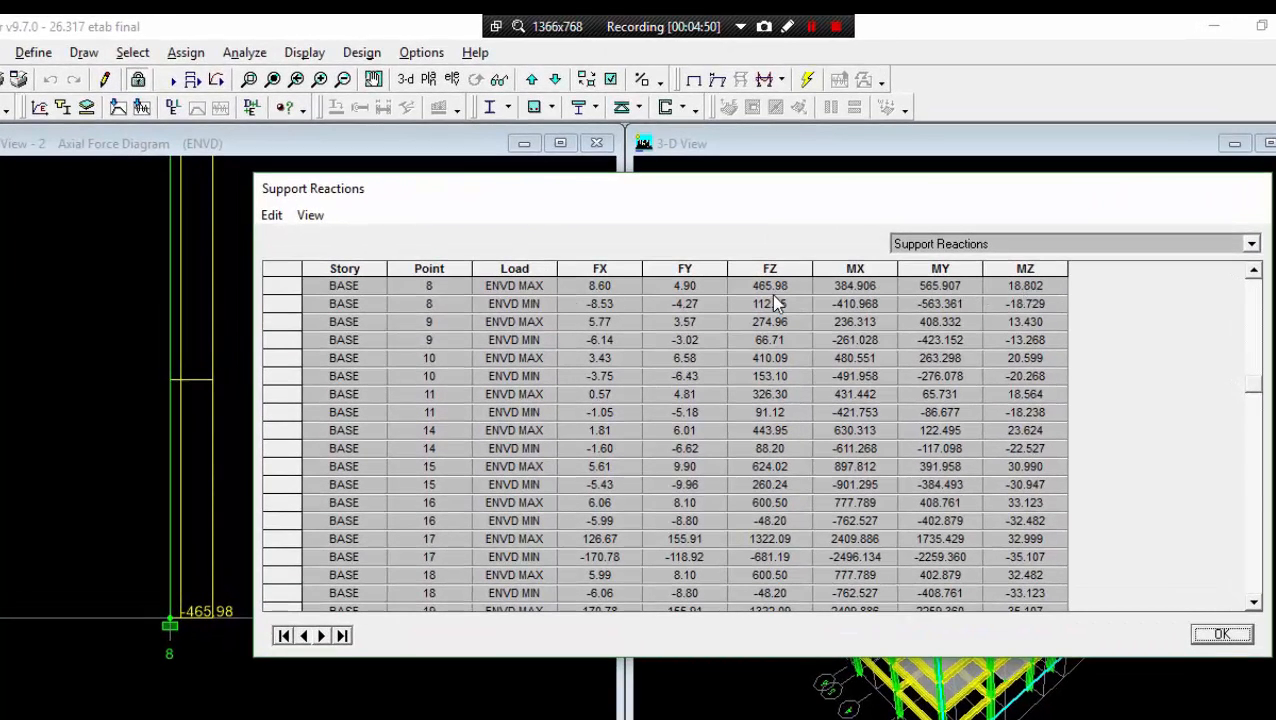
pyautogui.moveTo(713, 213)
pyautogui.mouseDown()
pyautogui.moveTo(687, 236)
pyautogui.moveTo(704, 314)
pyautogui.moveTo(878, 250)
pyautogui.moveTo(703, 229)
pyautogui.mouseUp()
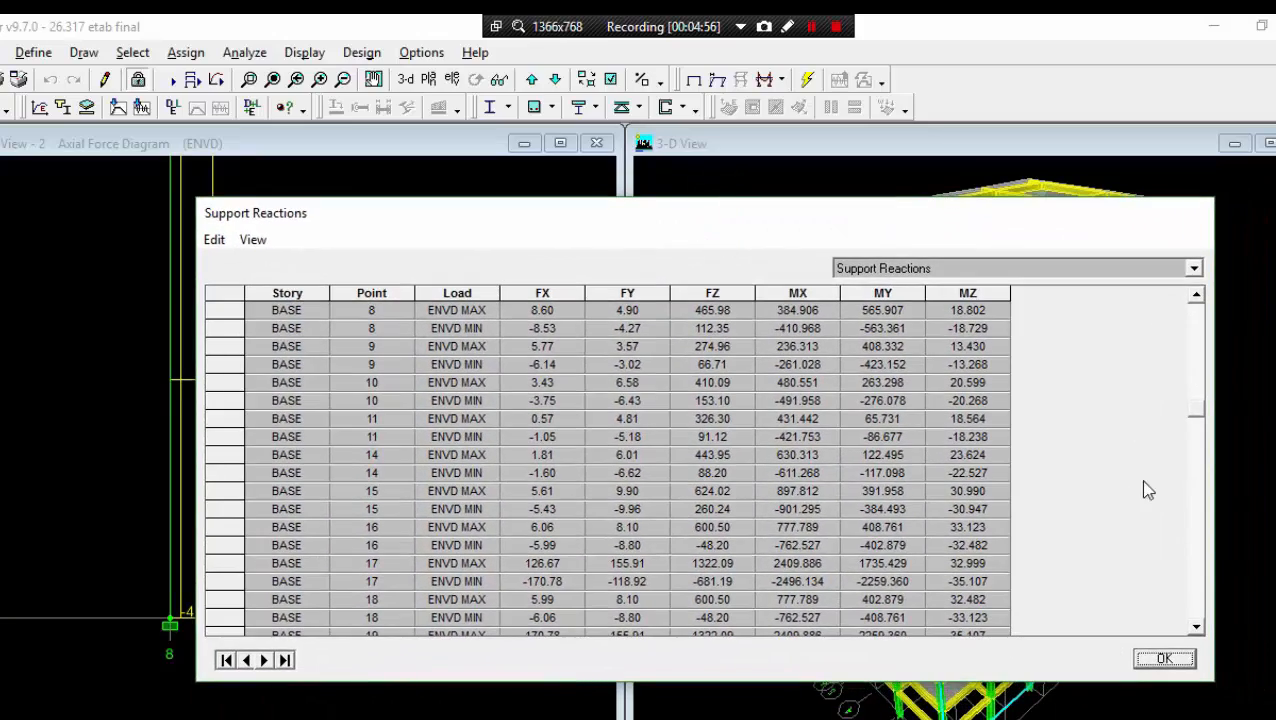
pyautogui.click(1165, 659)
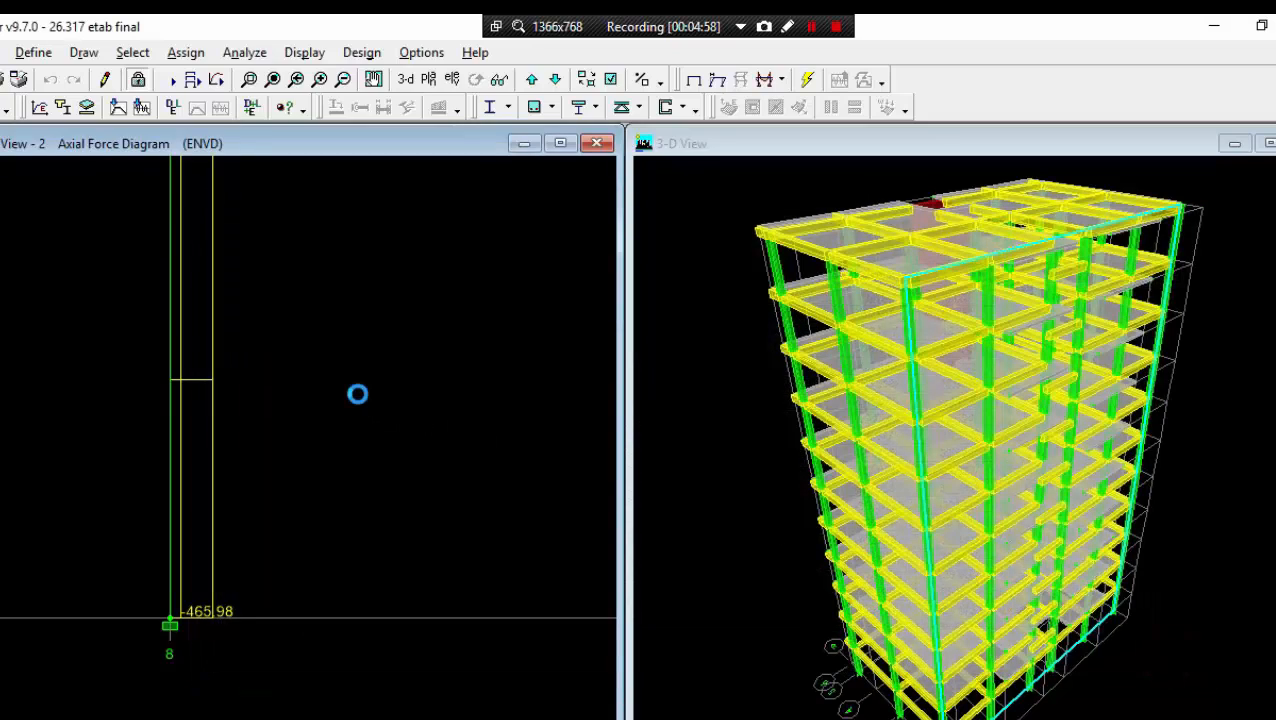
# - Print the model's summary report to a file with the suggested file name, without appending
pyautogui.scroll(3, 362, 396)
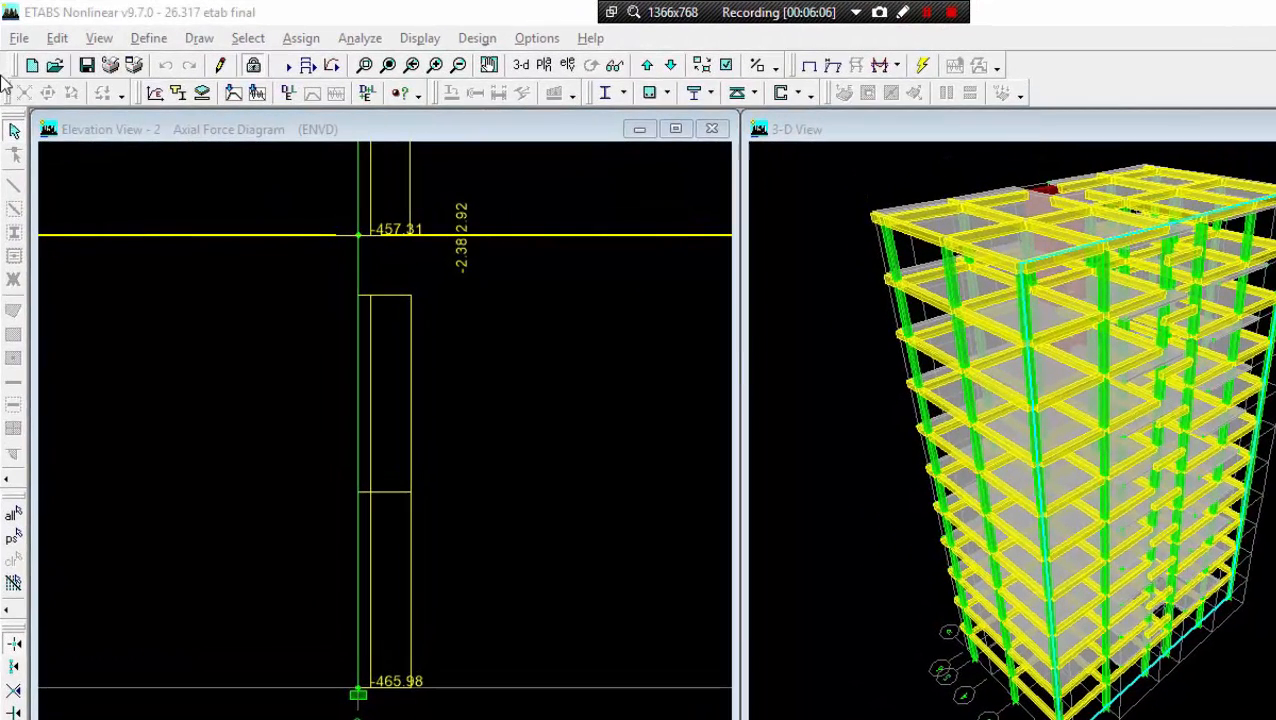
pyautogui.click(125, 153)
pyautogui.click(28, 40)
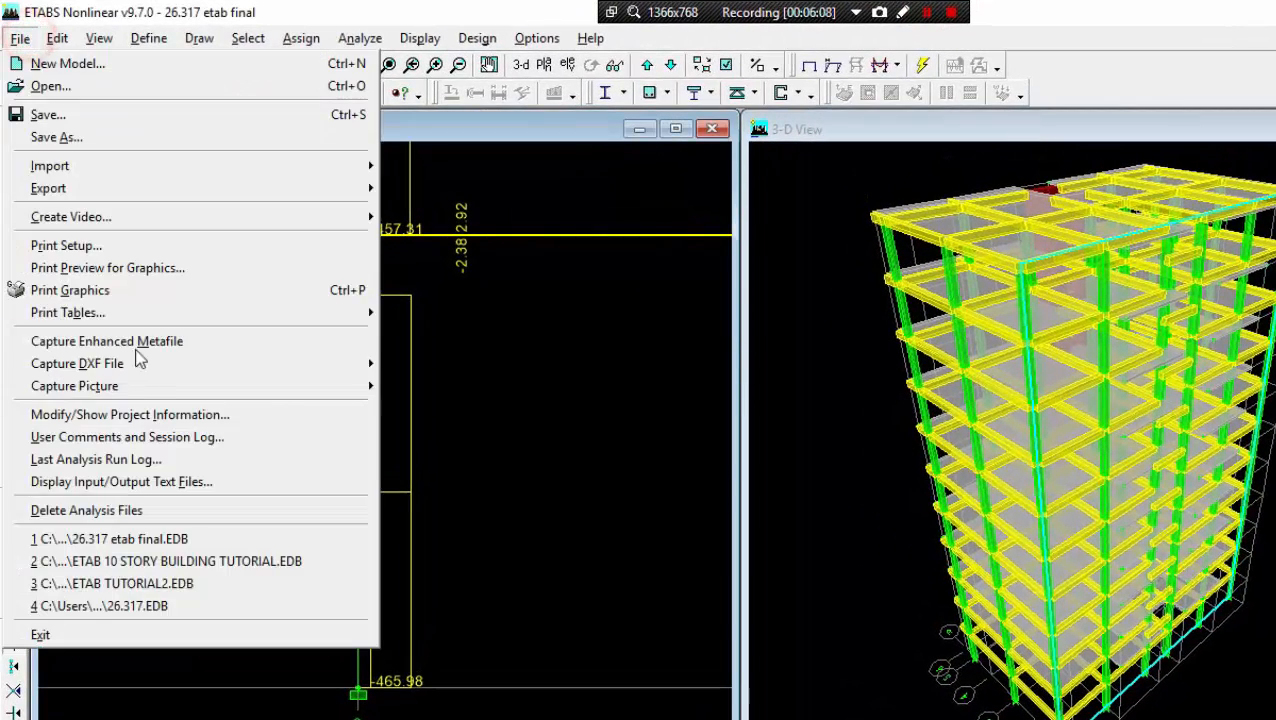
pyautogui.moveTo(148, 392)
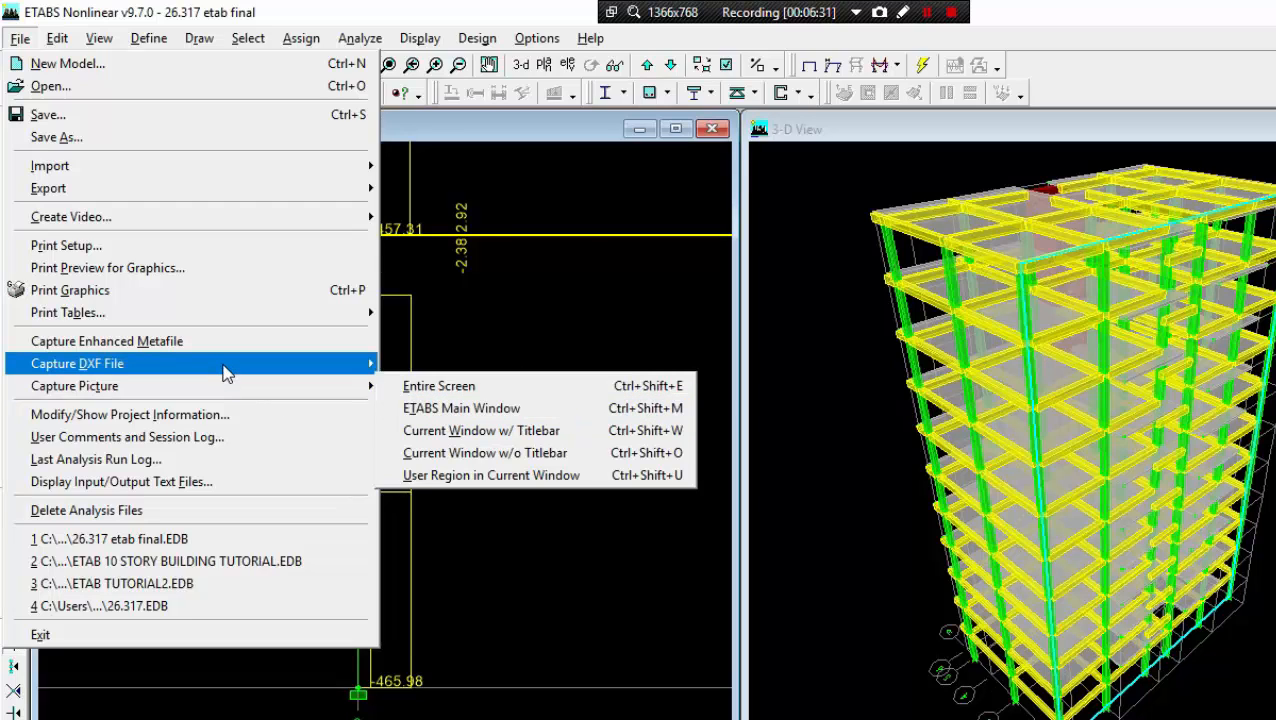
pyautogui.moveTo(226, 372)
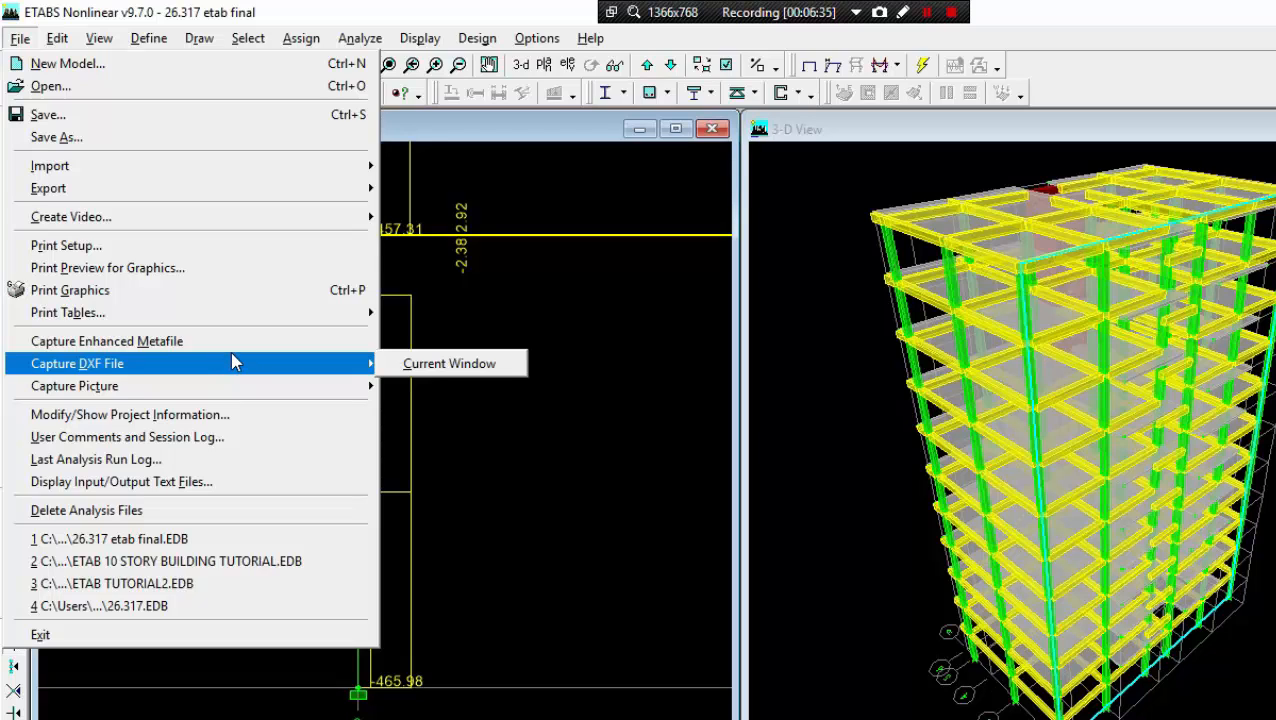
pyautogui.moveTo(247, 313)
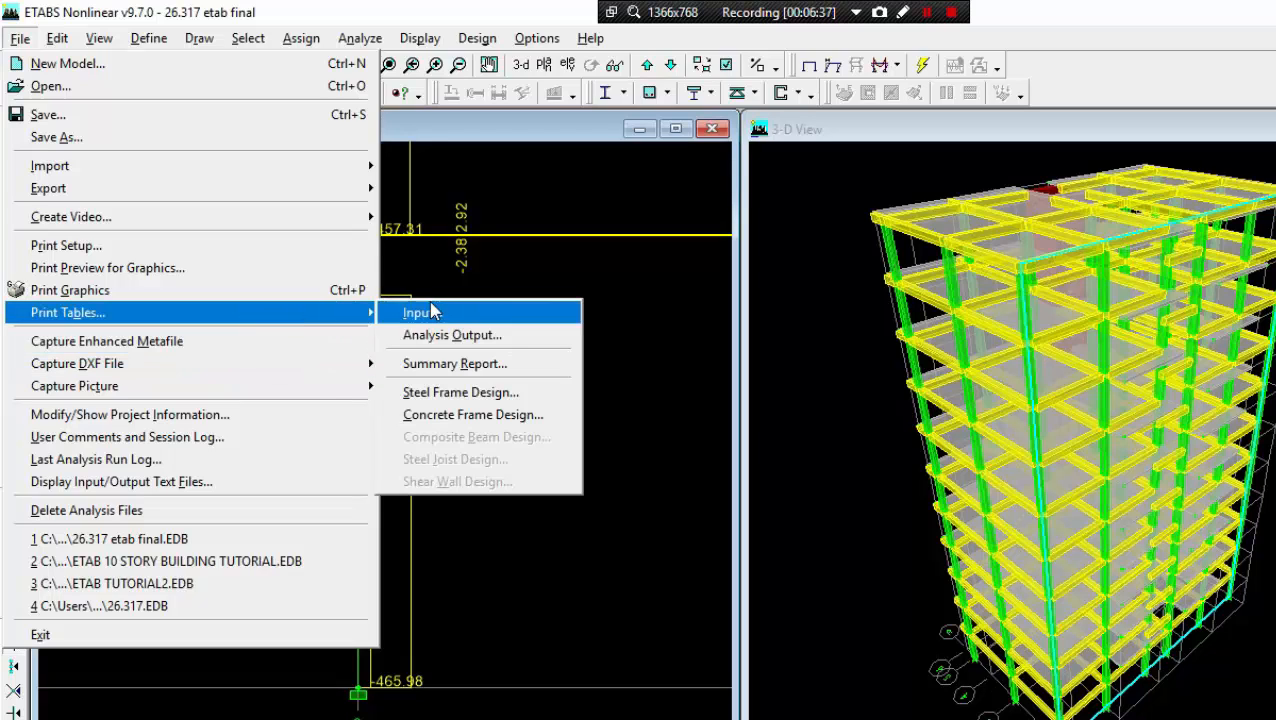
pyautogui.click(497, 366)
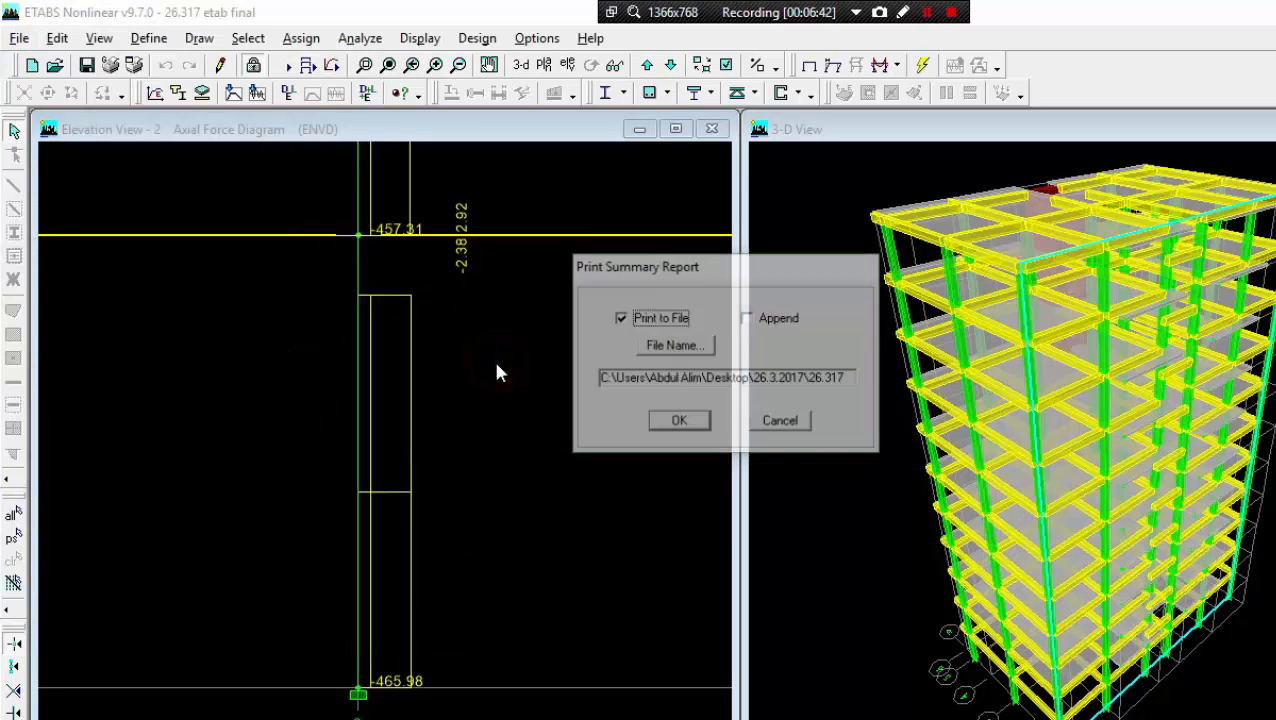
pyautogui.click(679, 422)
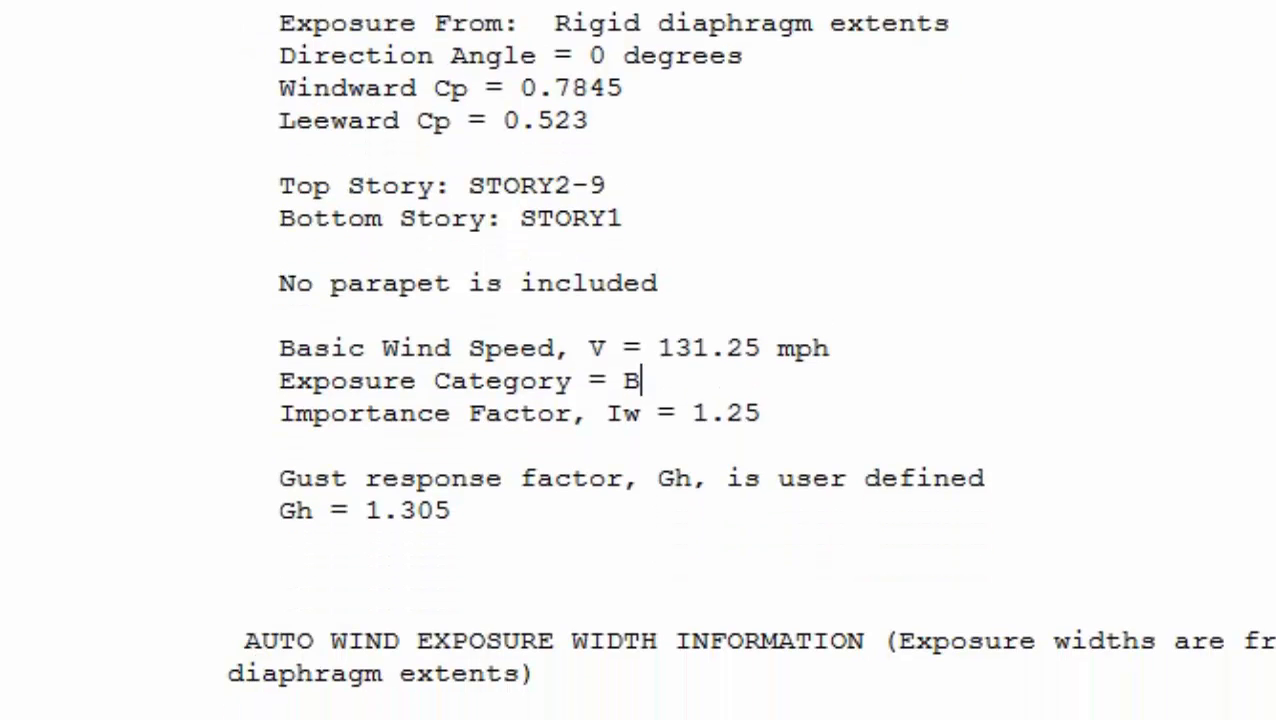
# - Examine the WX auto wind section of the summary report, from input data and exposure widths through formulas to FX story forces
pyautogui.scroll(-3, 638, 360)
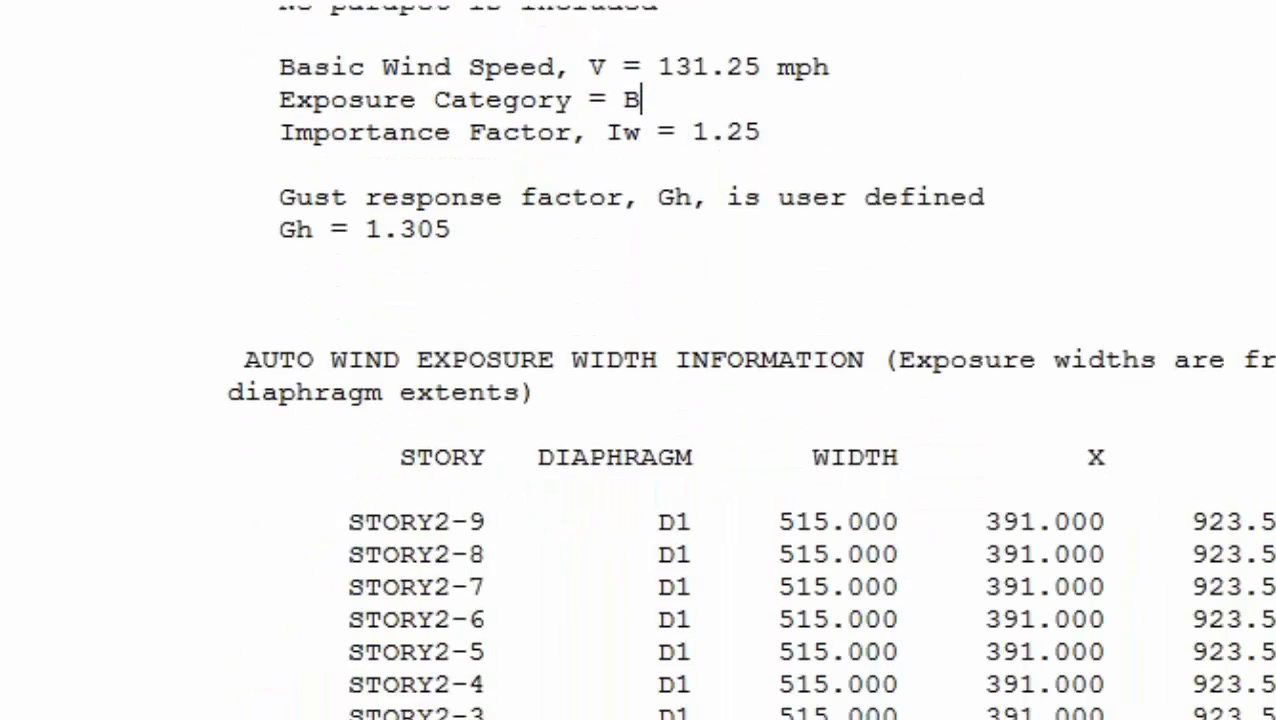
pyautogui.scroll(3, 638, 360)
pyautogui.scroll(3, 638, 360)
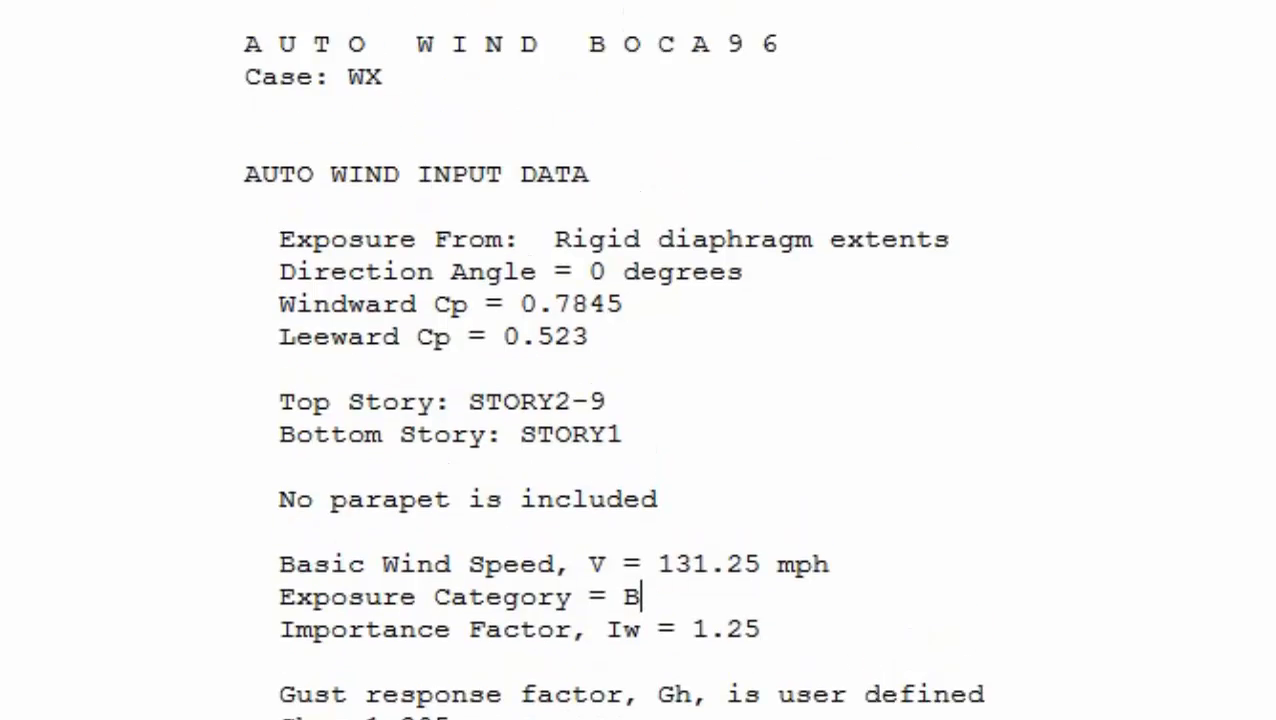
pyautogui.scroll(-10, 638, 360)
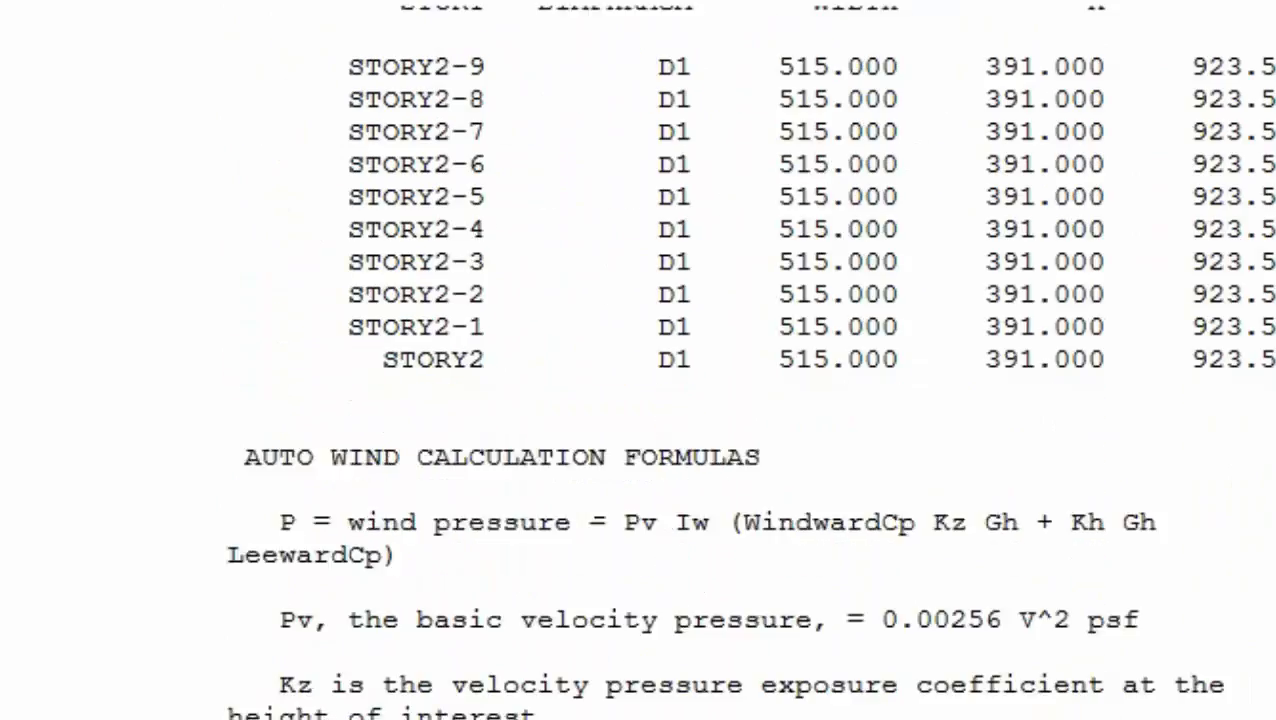
pyautogui.scroll(-5, 638, 360)
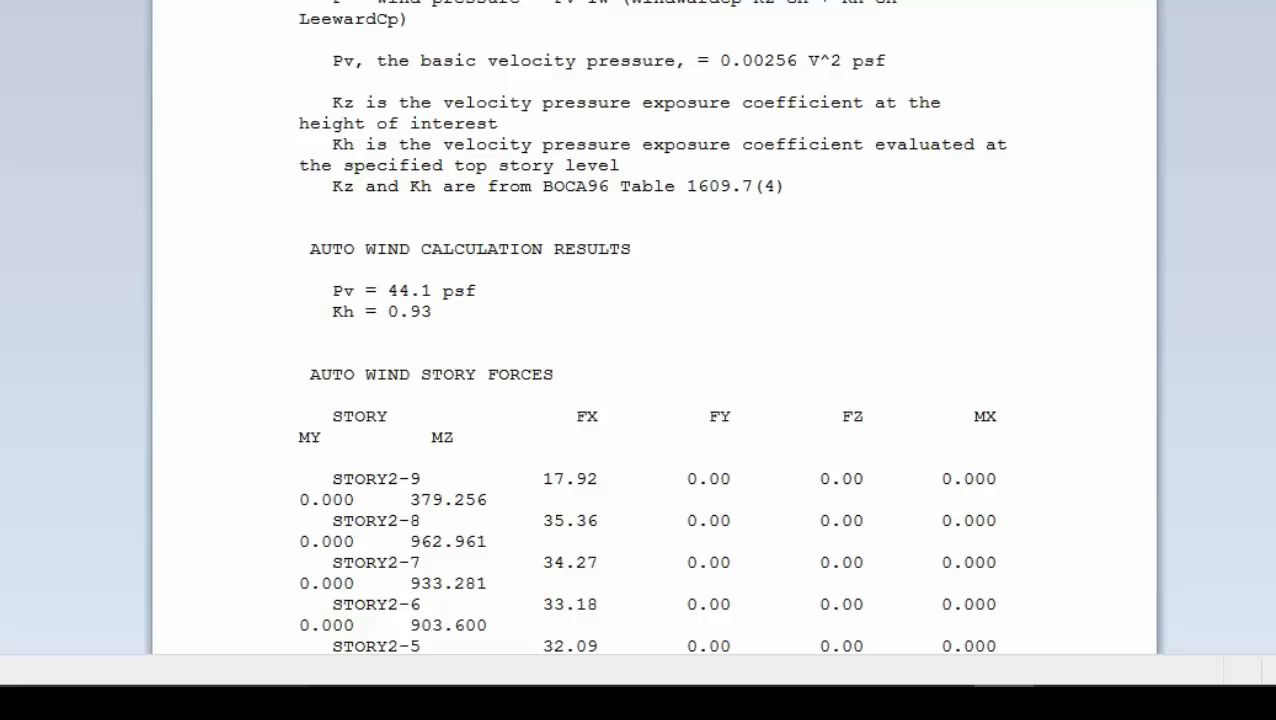
pyautogui.scroll(3, 638, 327)
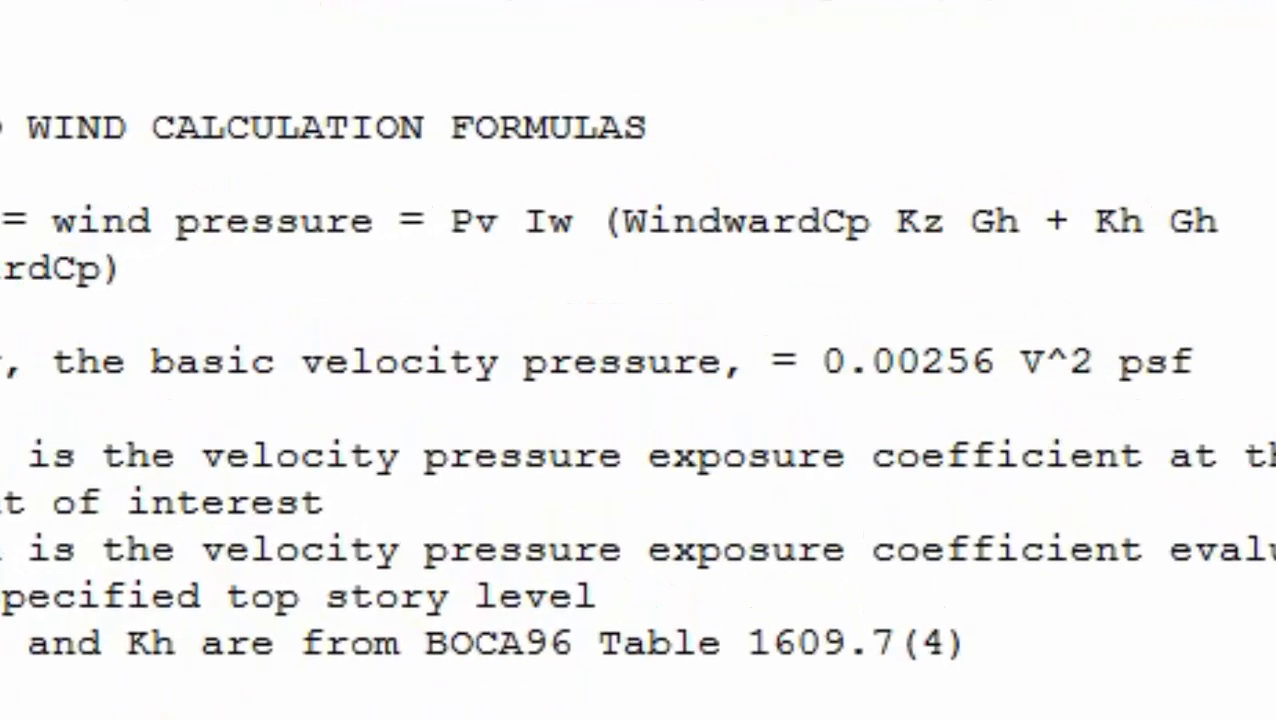
pyautogui.scroll(-7, 638, 360)
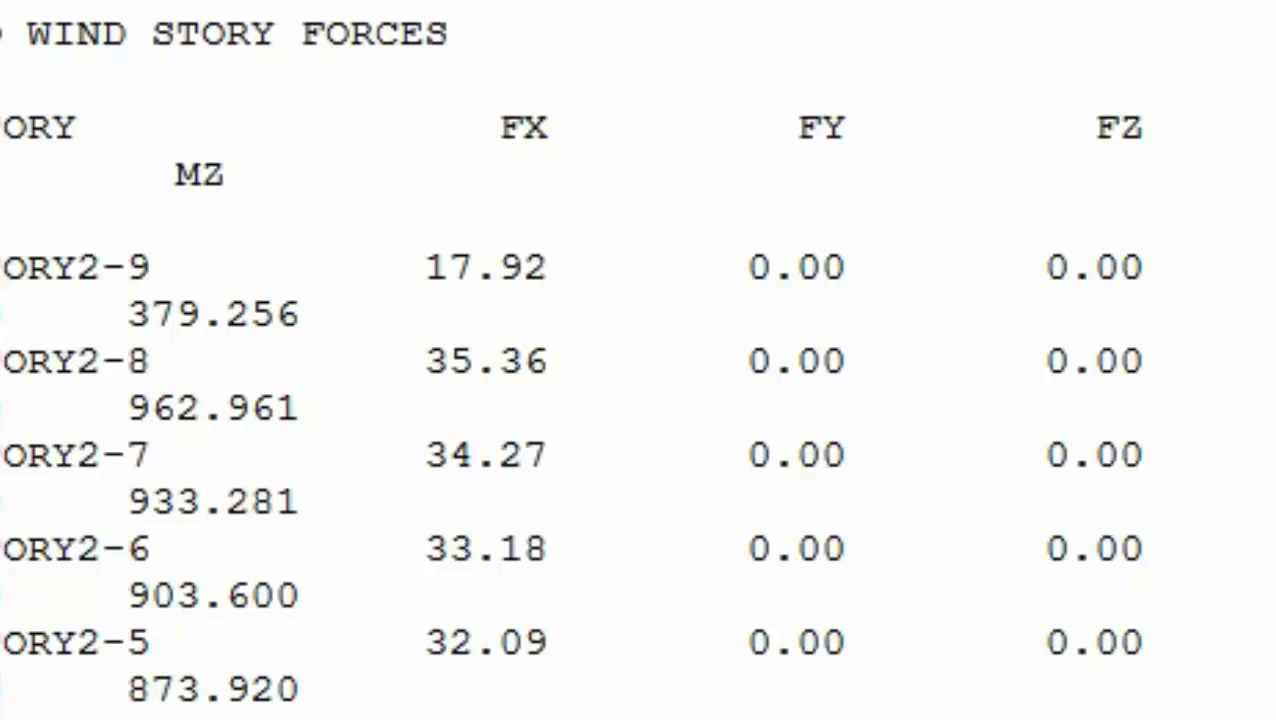
pyautogui.scroll(-1, 638, 360)
pyautogui.scroll(-7, 638, 360)
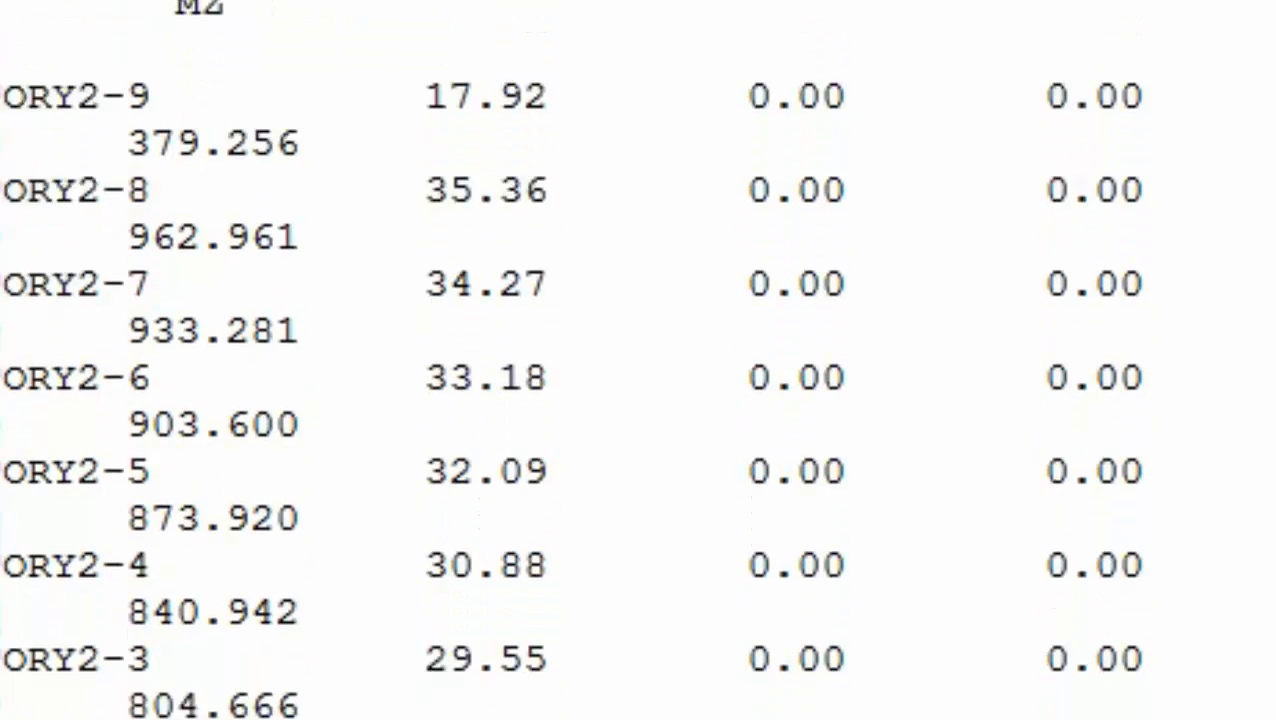
# - Review the second wind case's exposure widths and FY story forces, plus the mass source loads, diaphragm mass data and assembled point masses
pyautogui.scroll(-11, 638, 360)
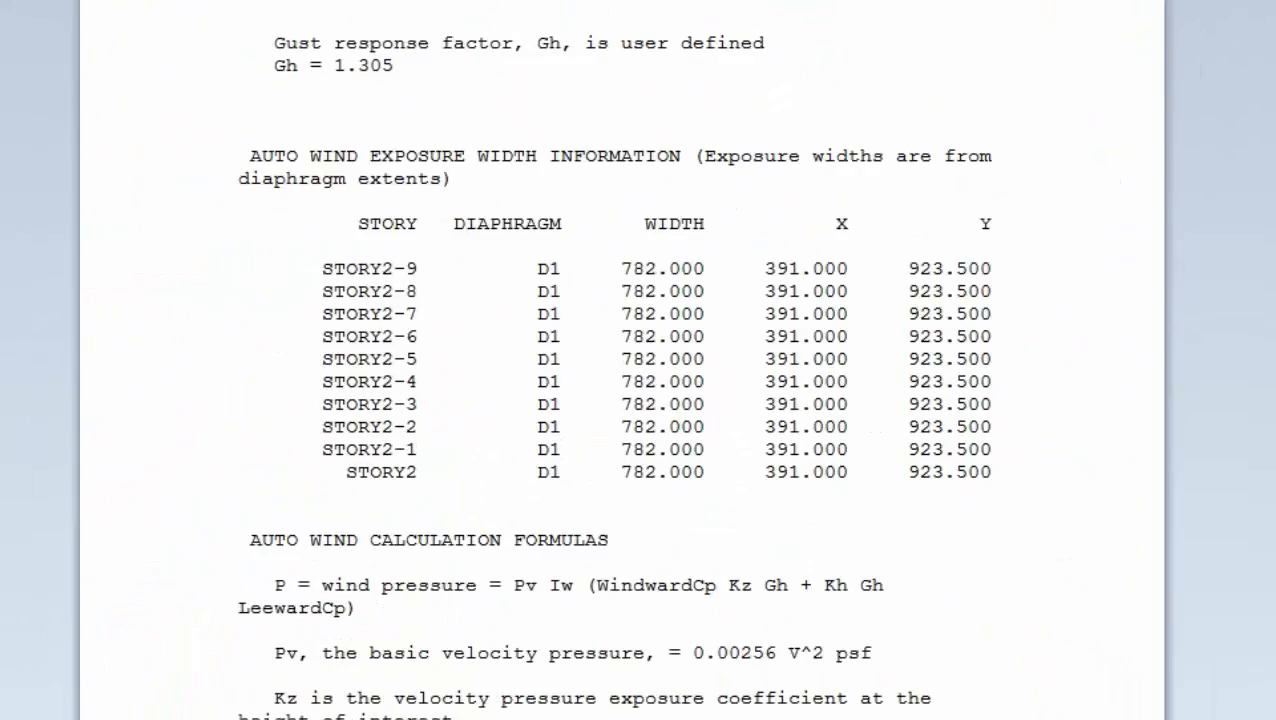
pyautogui.scroll(-3, 638, 360)
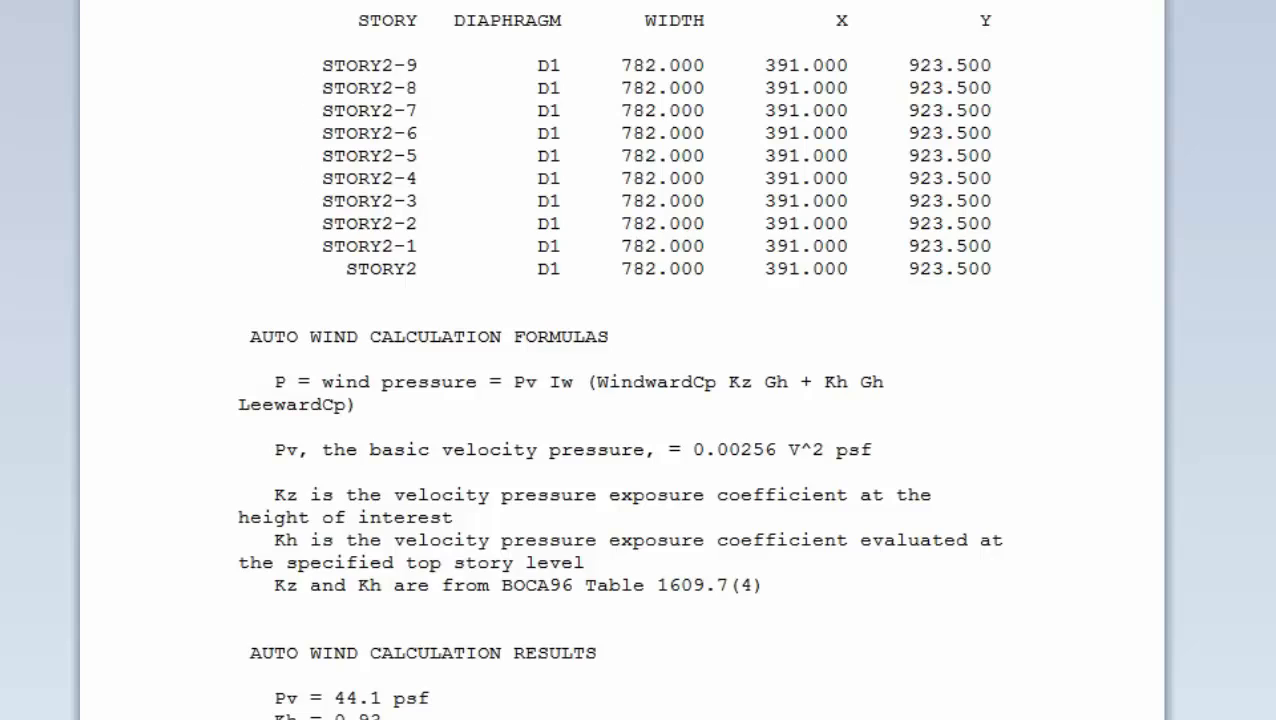
pyautogui.scroll(-11, 638, 360)
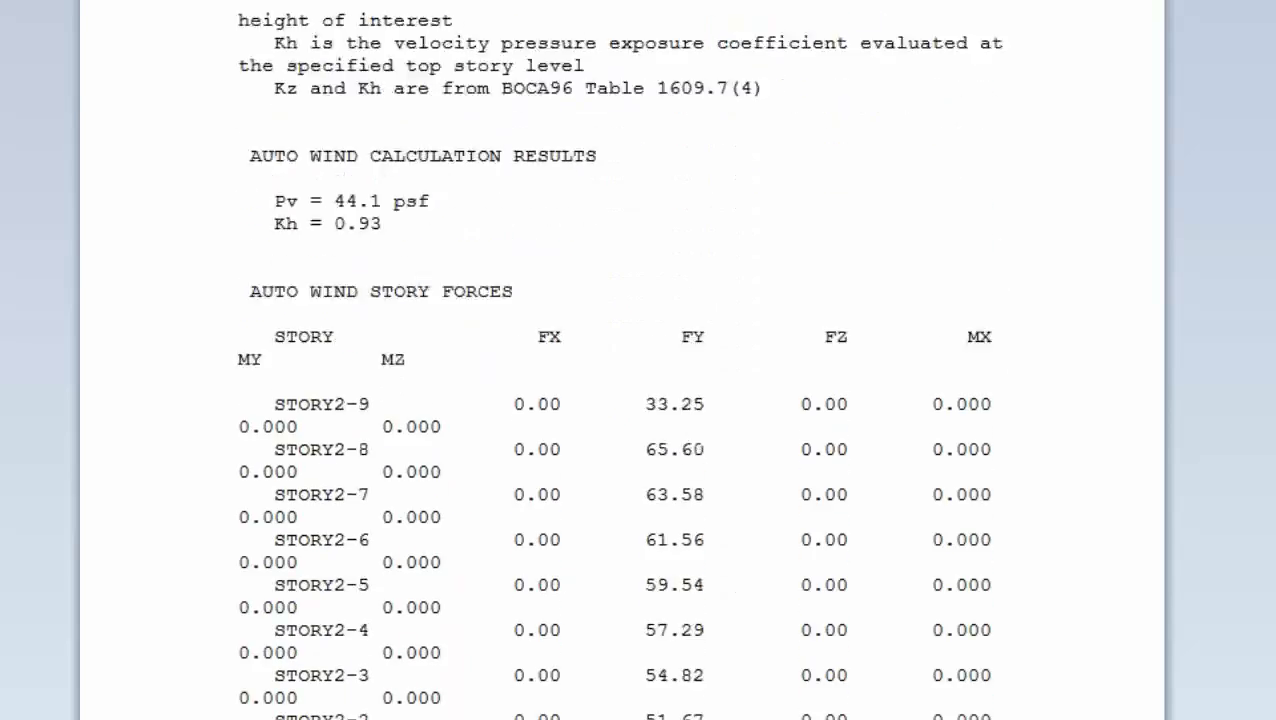
pyautogui.scroll(-20, 638, 360)
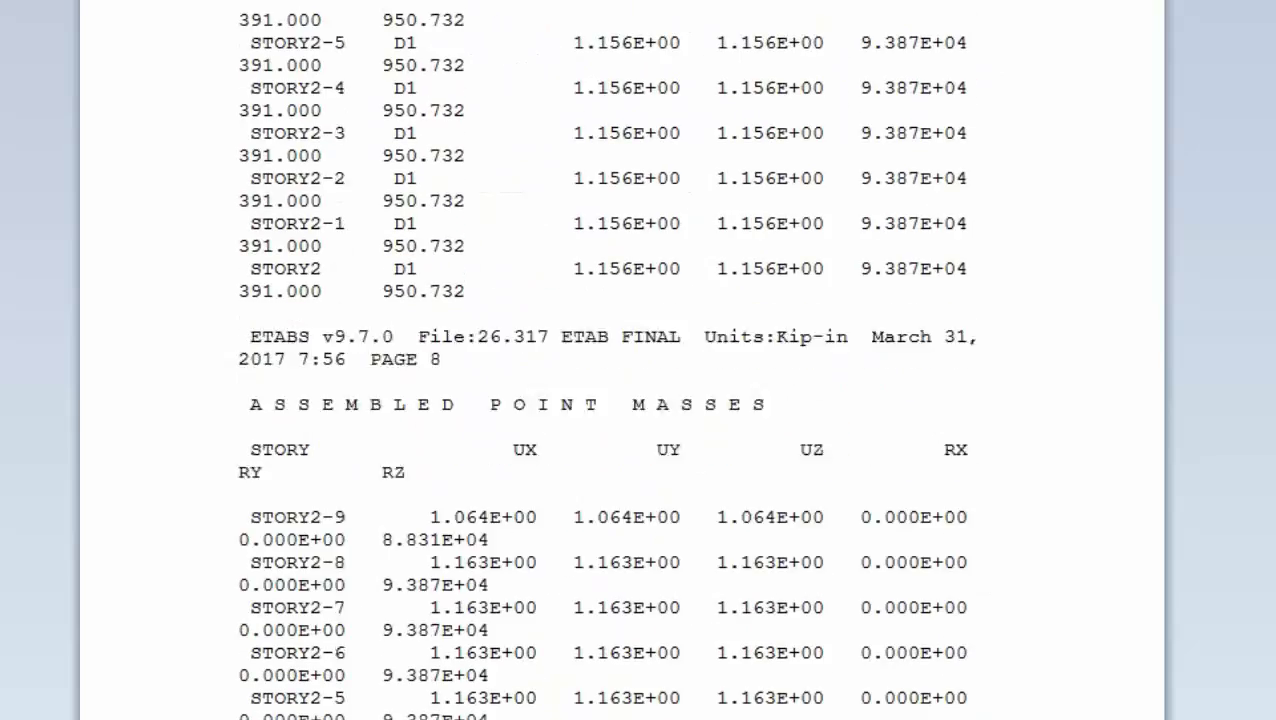
pyautogui.scroll(7, 638, 360)
pyautogui.scroll(3, 638, 360)
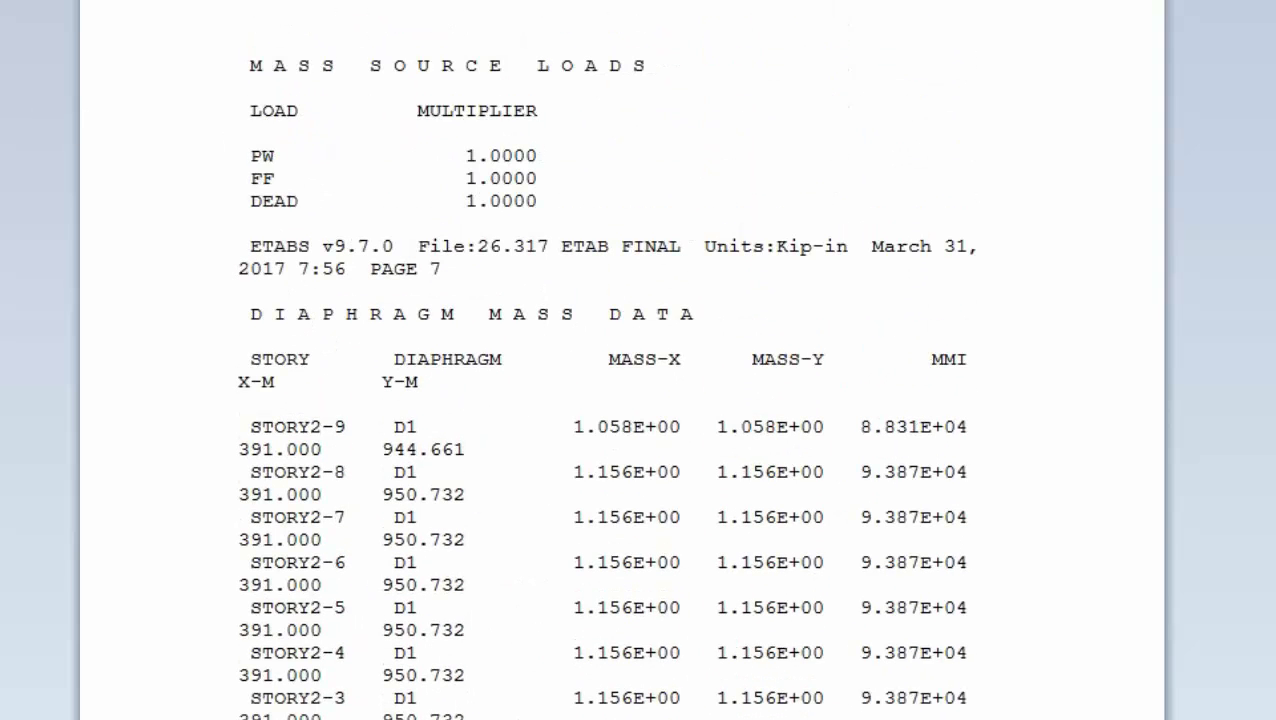
pyautogui.scroll(-7, 638, 360)
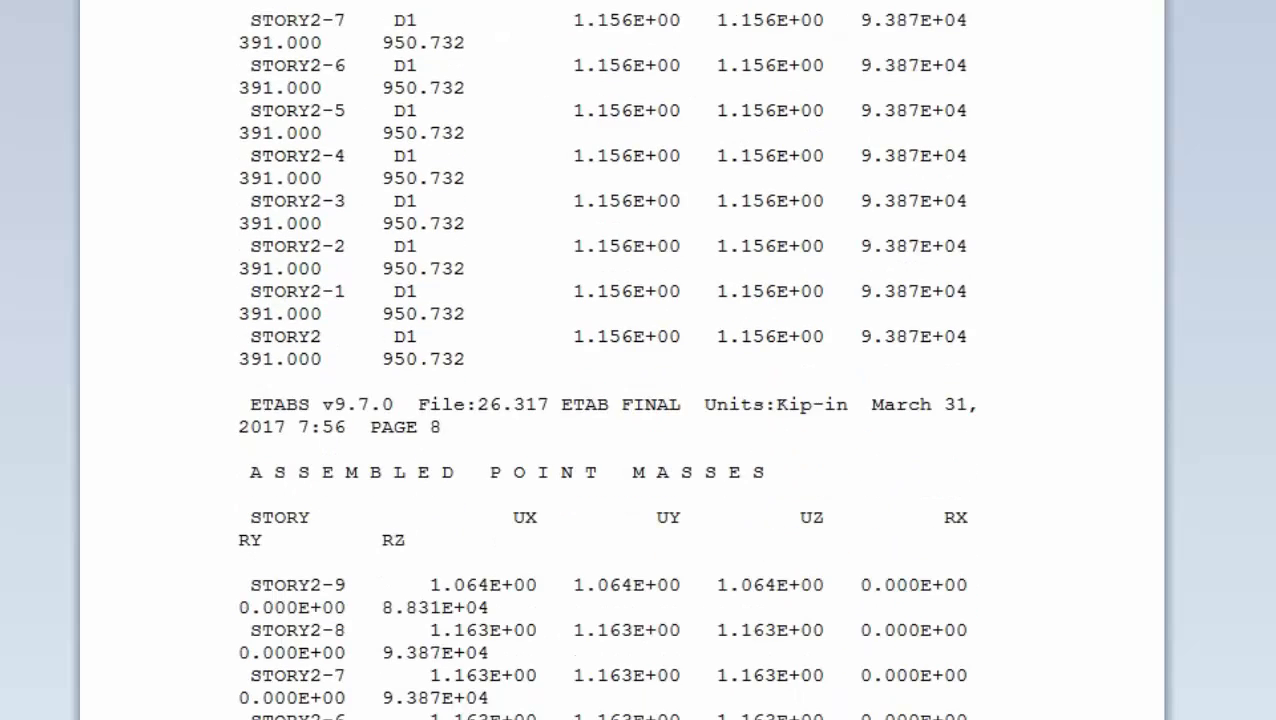
pyautogui.scroll(-4, 638, 360)
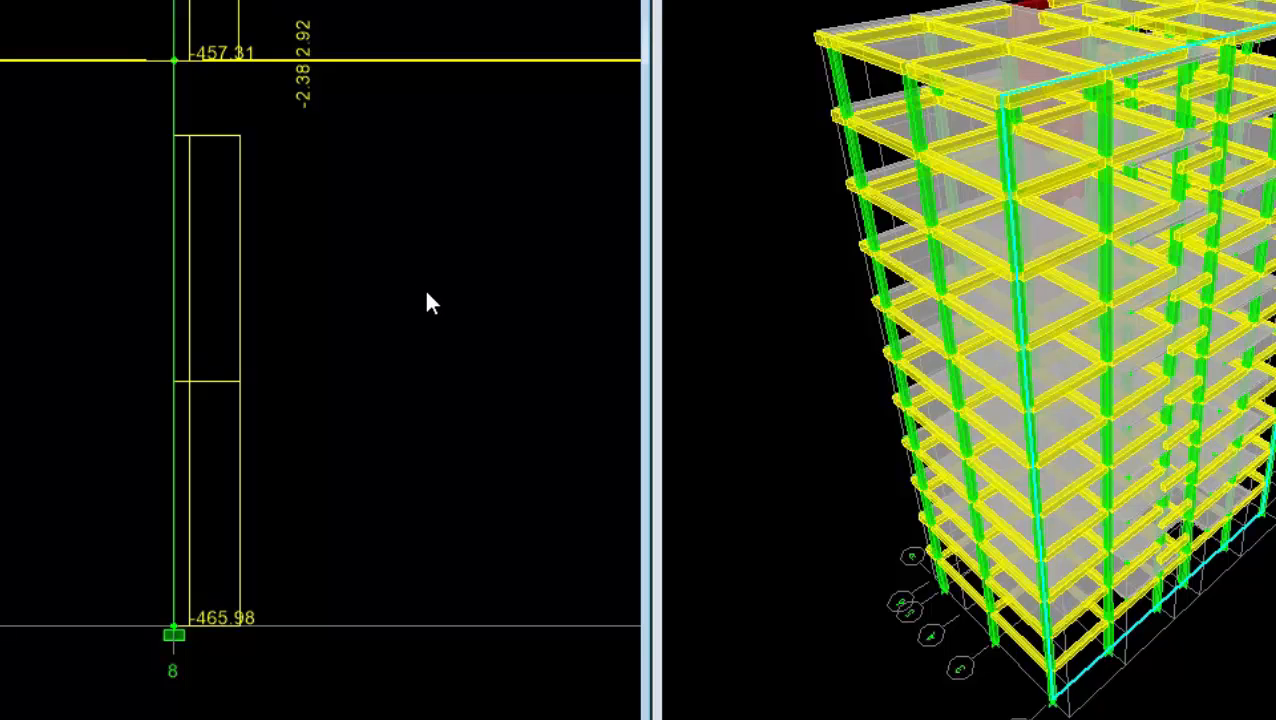
# - Open the design combo selection for concrete frame design and remove all DCON combos from the design combos
pyautogui.scroll(-1, 445, 300)
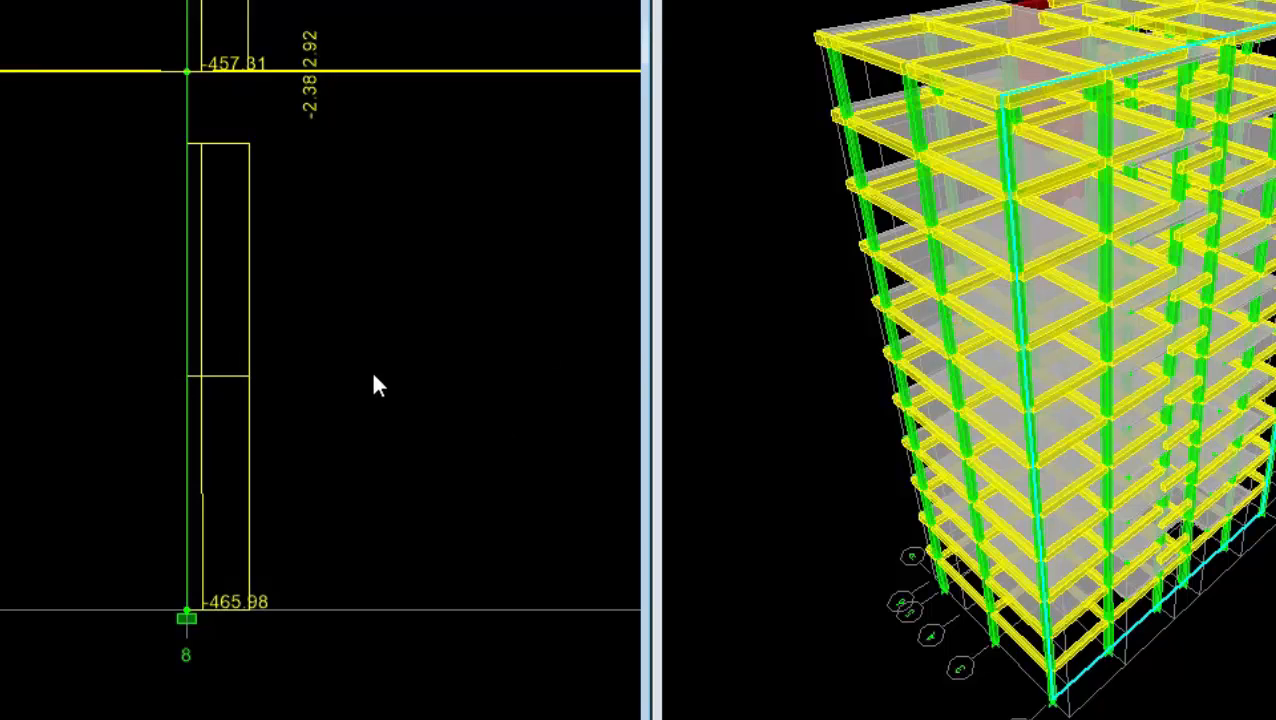
pyautogui.moveTo(373, 374); pyautogui.dragTo(373, 426, button='middle')
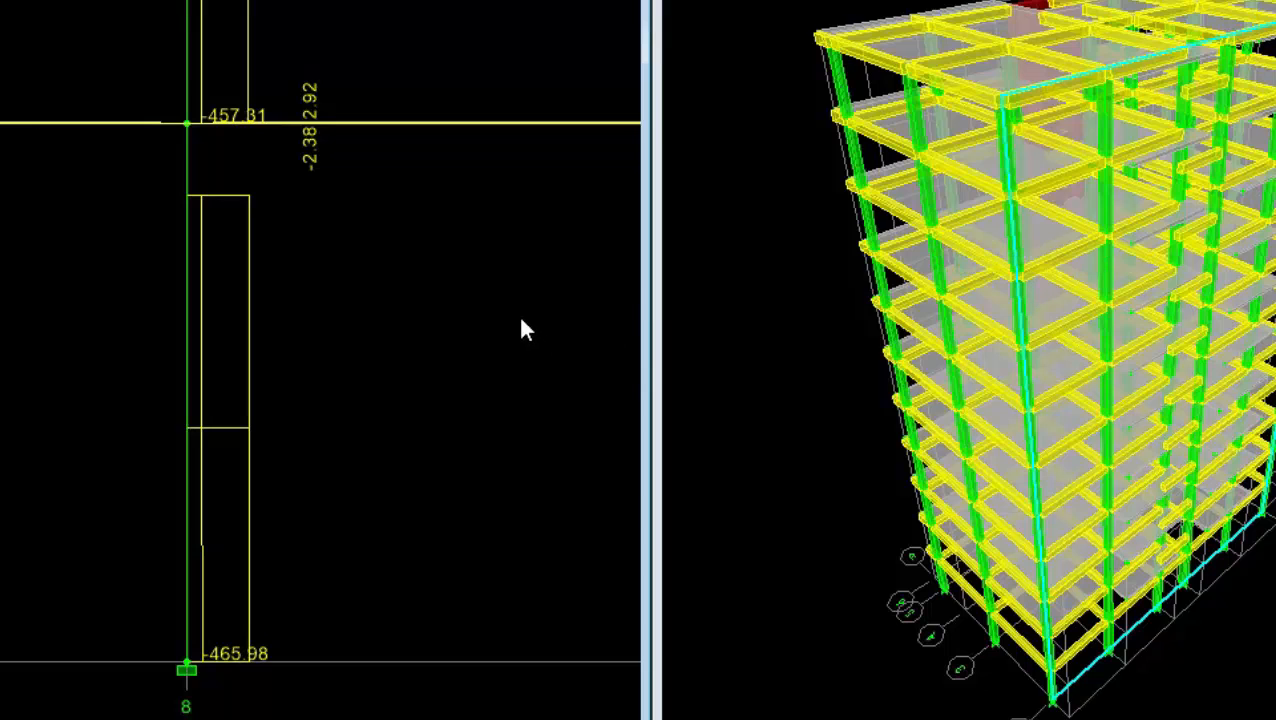
pyautogui.click(494, 49)
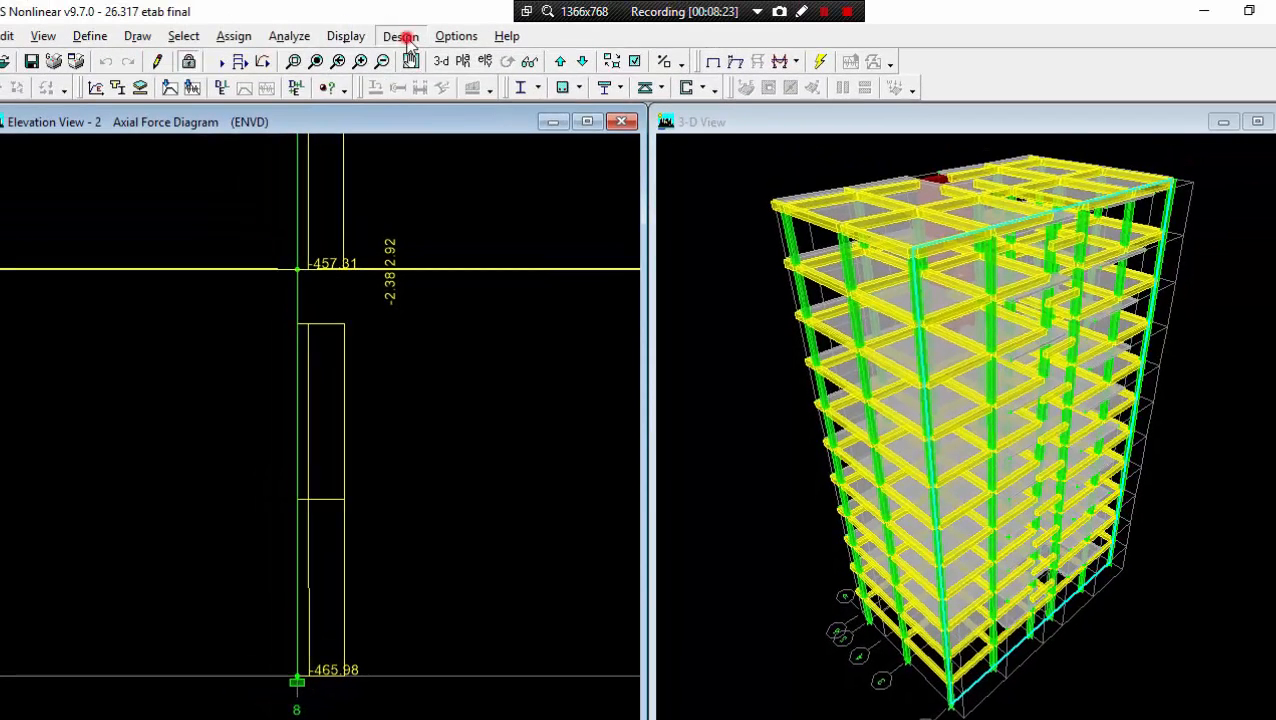
pyautogui.click(402, 37)
pyautogui.moveTo(480, 104)
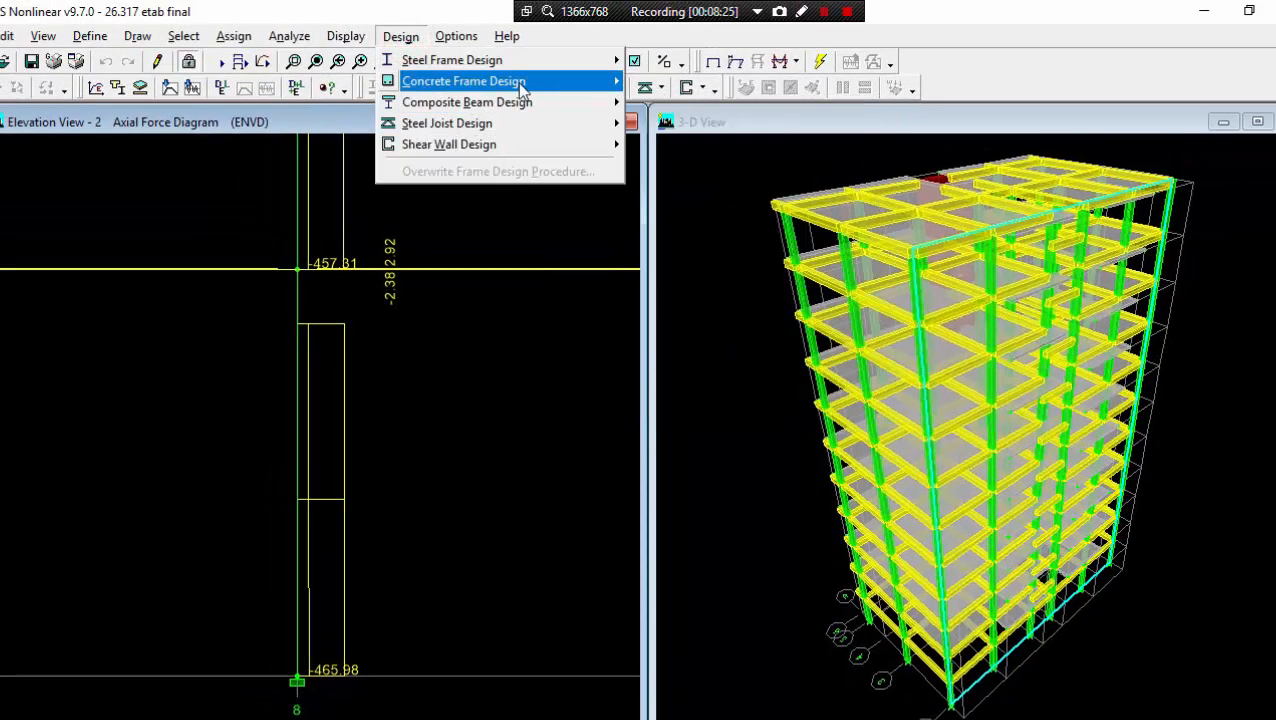
pyautogui.moveTo(517, 83)
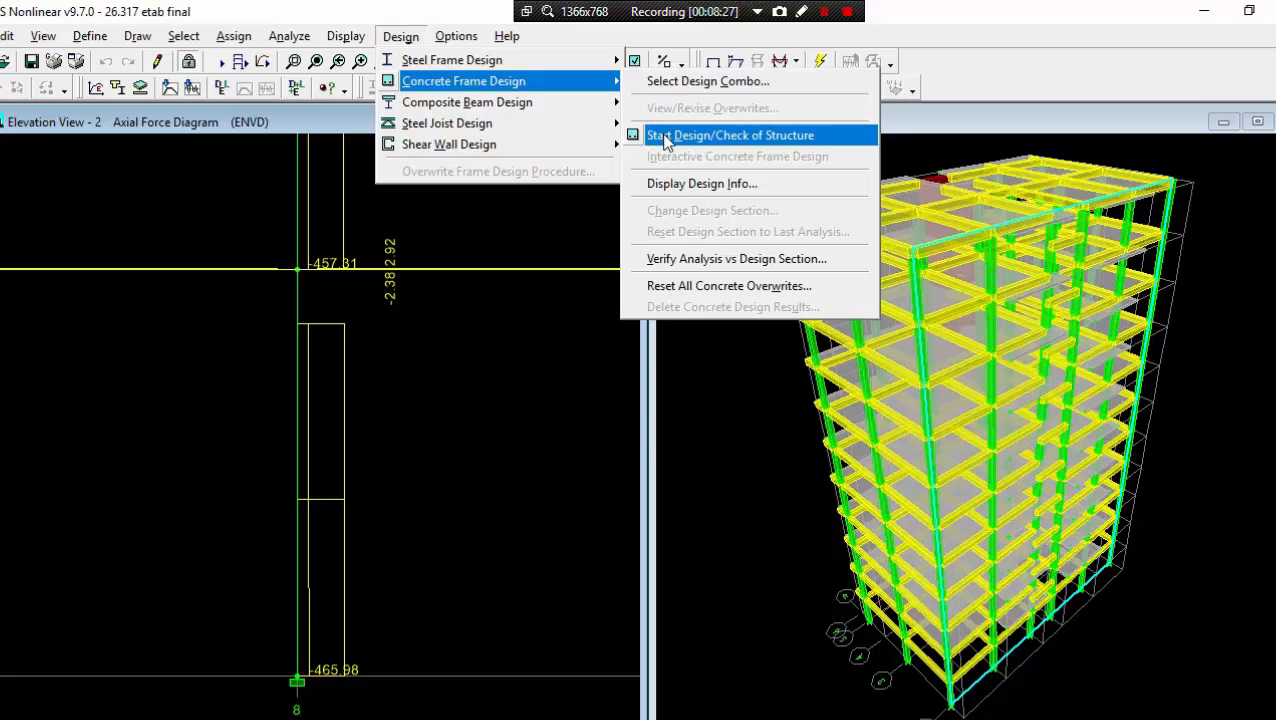
pyautogui.click(705, 83)
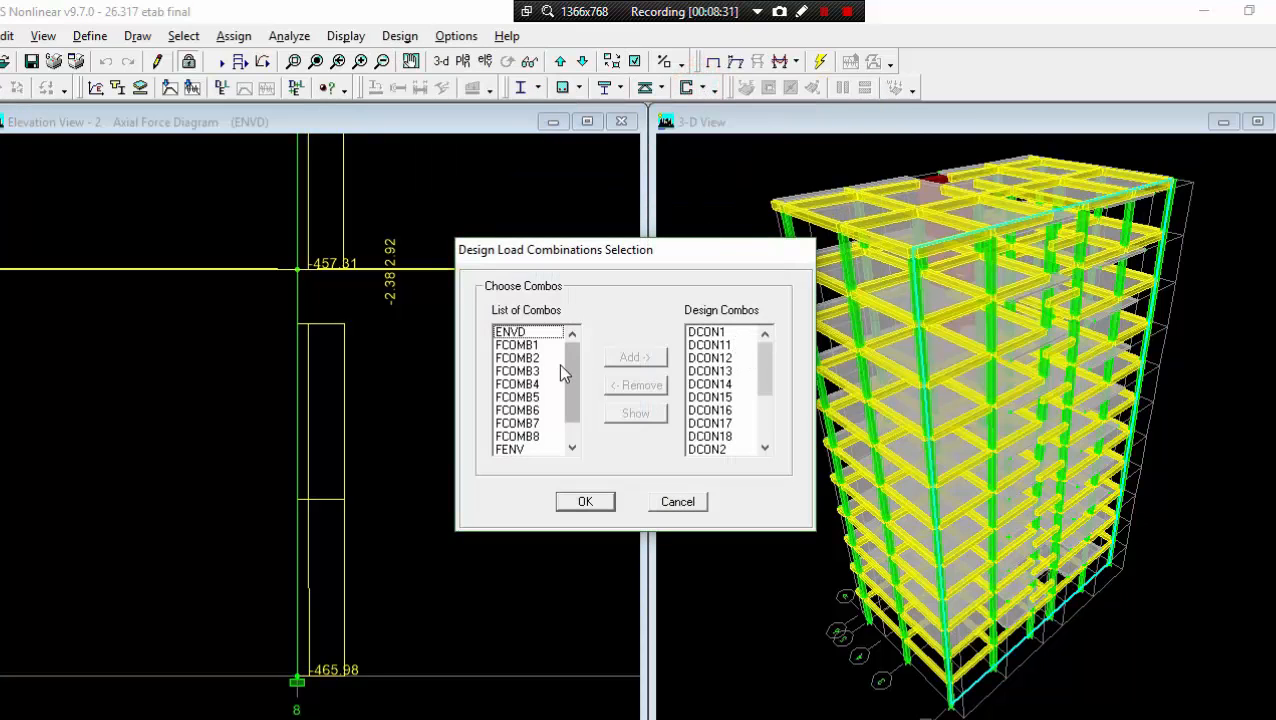
pyautogui.click(540, 333)
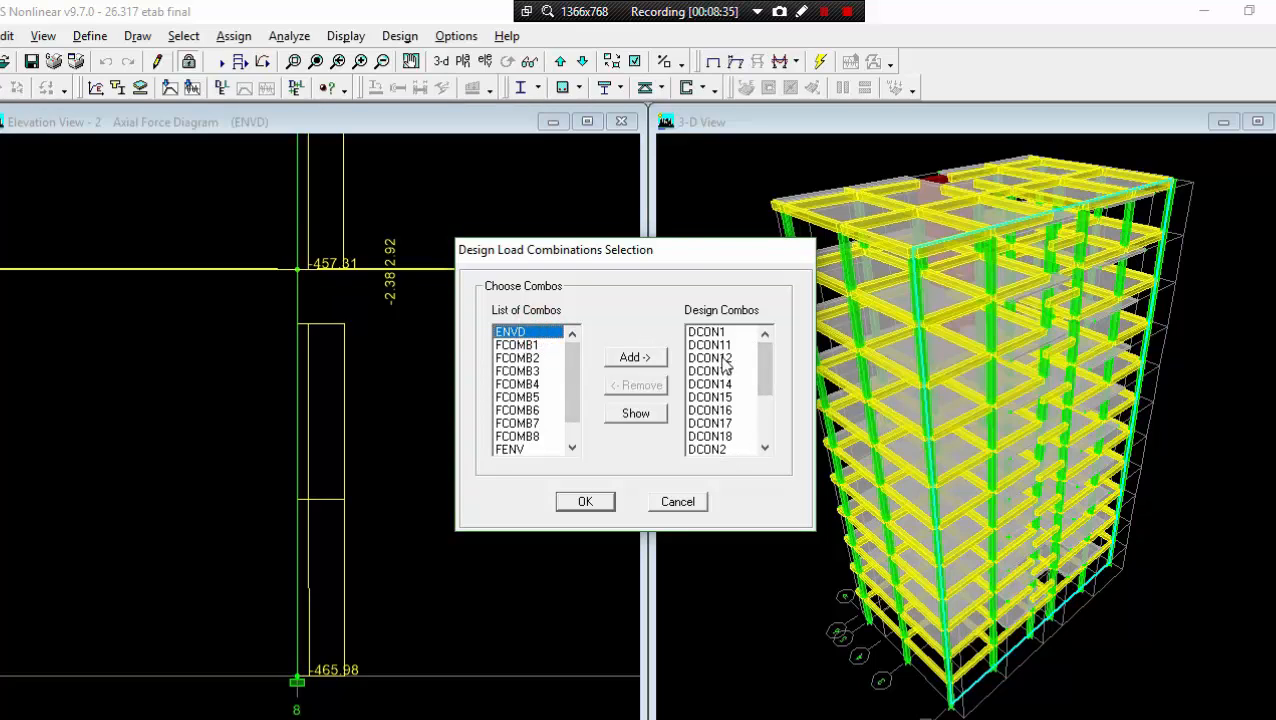
pyautogui.moveTo(745, 340); pyautogui.dragTo(746, 476)
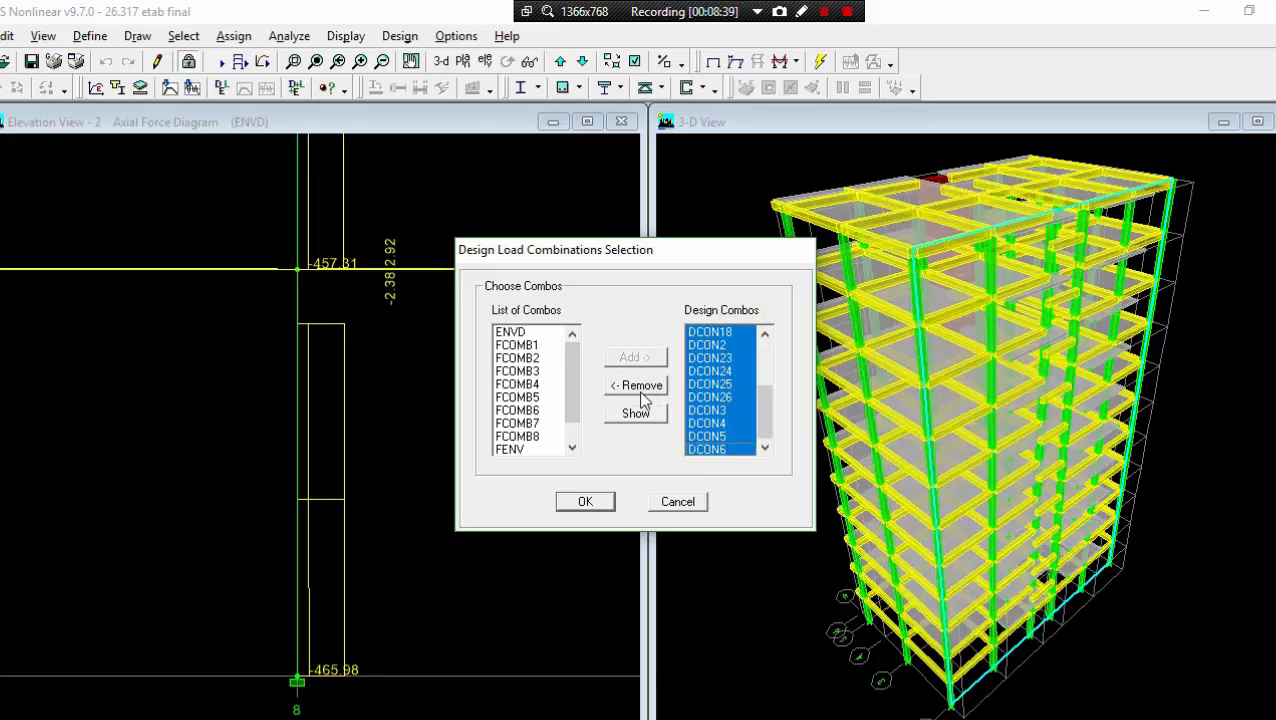
pyautogui.click(638, 387)
# - Add ENVD as the only concrete design combo and accept the selection
pyautogui.scroll(-12, 545, 370)
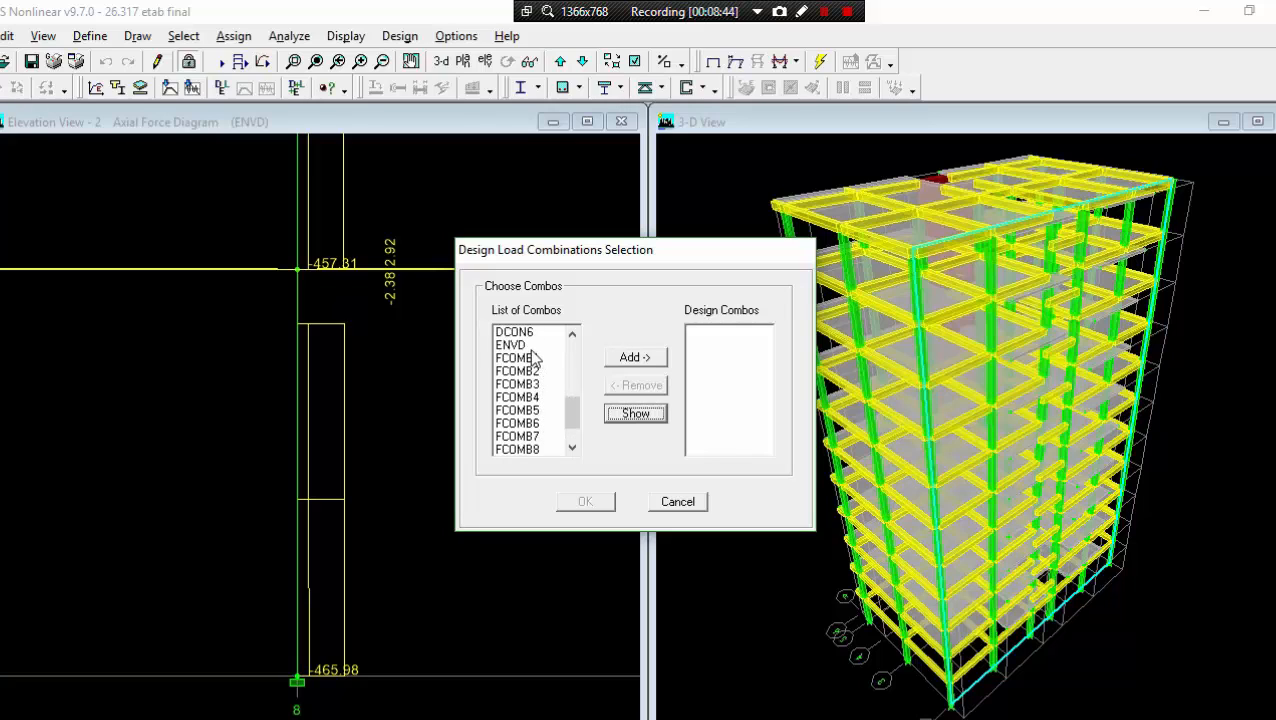
pyautogui.click(528, 345)
pyautogui.click(628, 360)
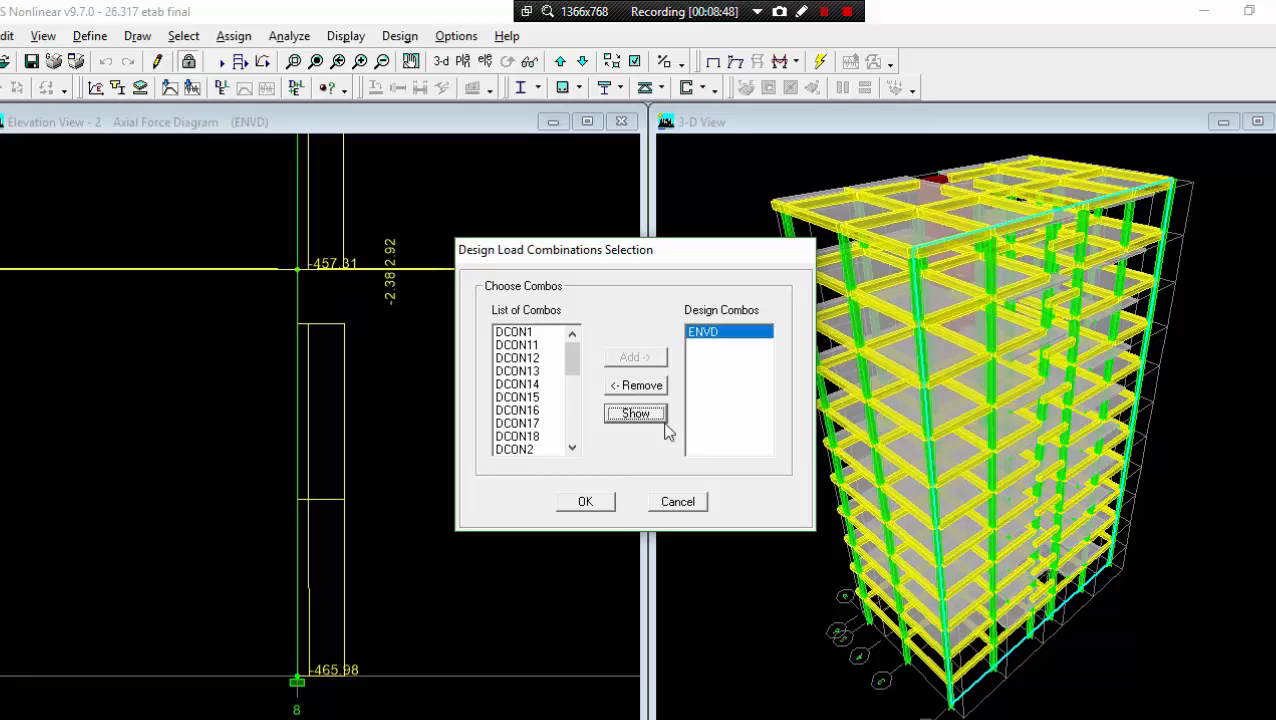
pyautogui.click(585, 501)
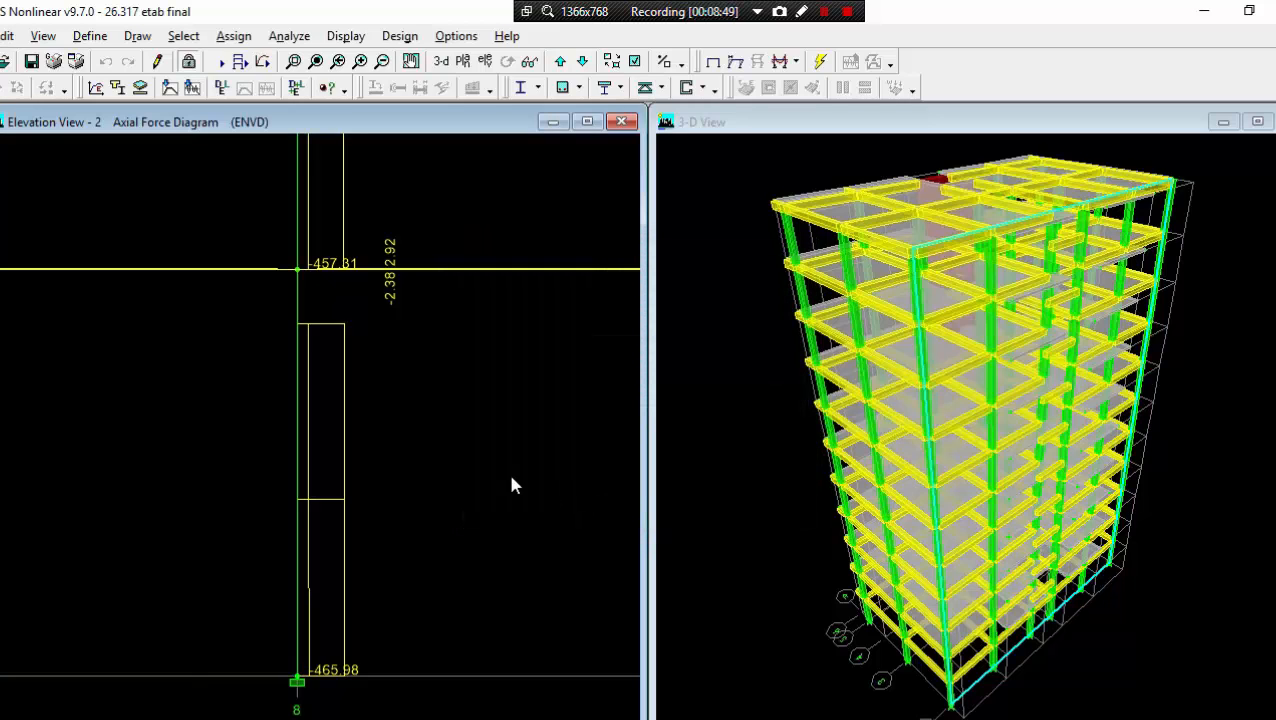
# - Start the concrete frame design/check of the structure
pyautogui.click(433, 205)
pyautogui.click(401, 36)
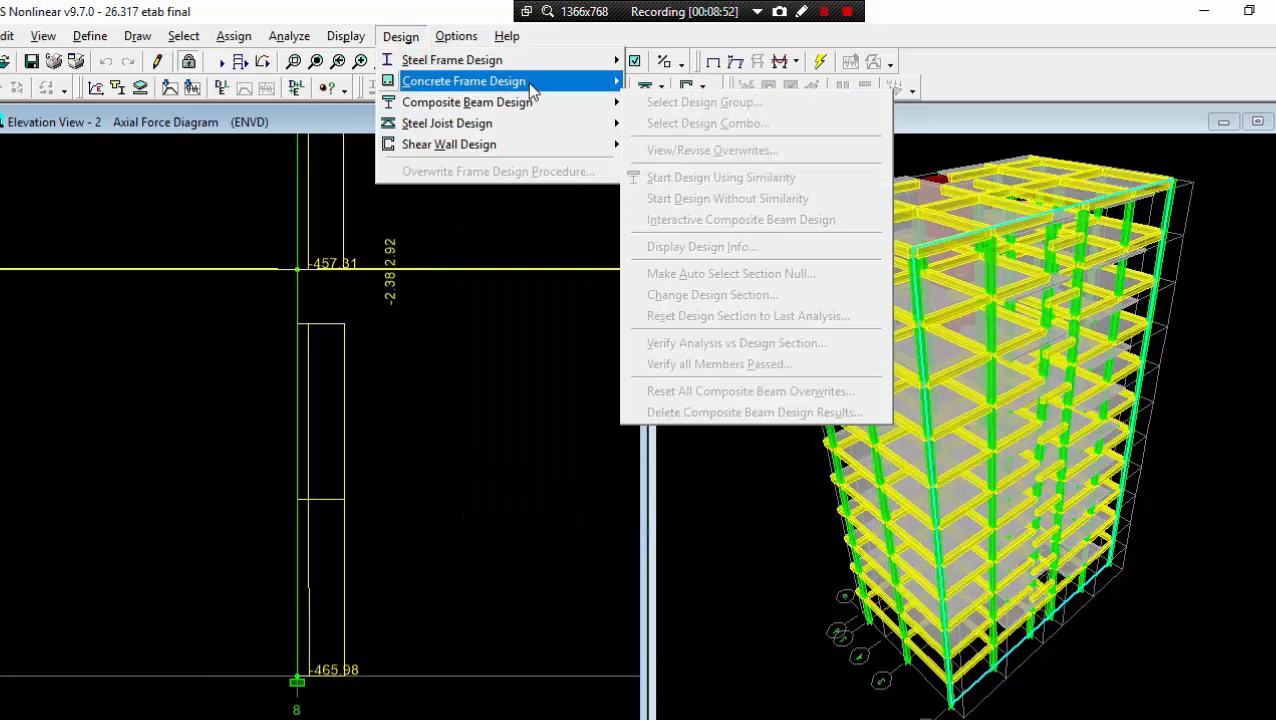
pyautogui.moveTo(545, 84)
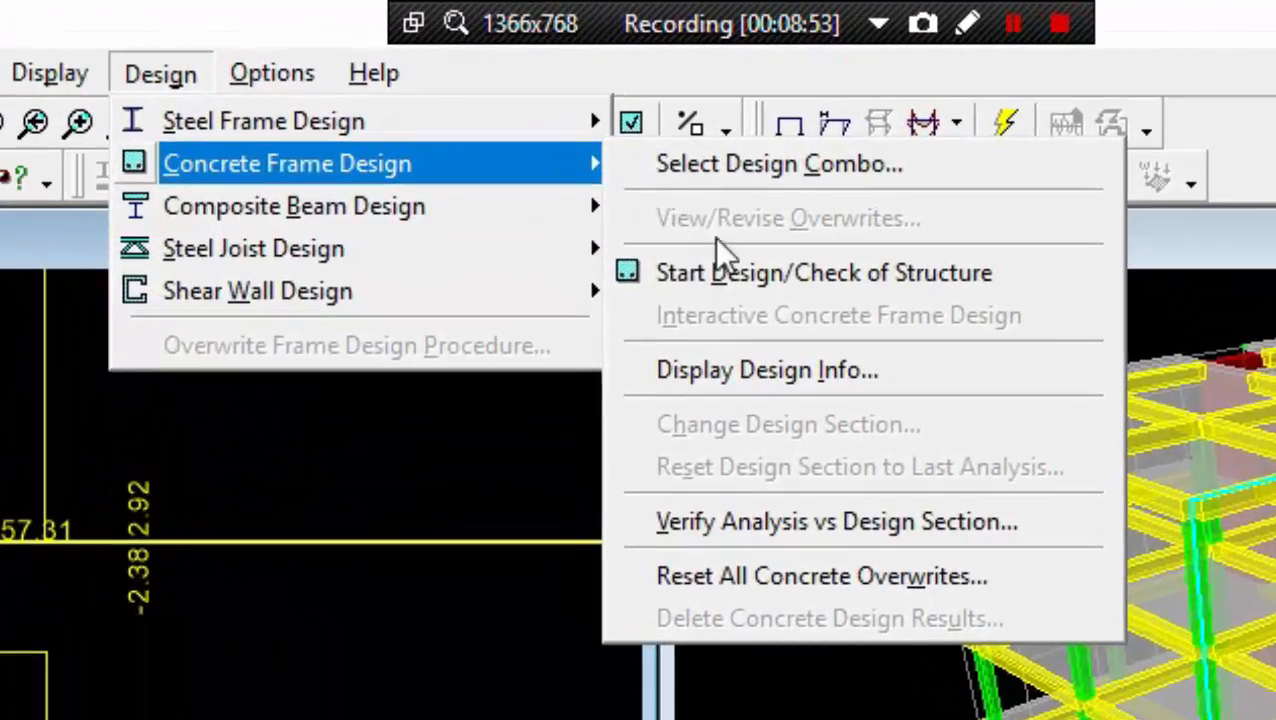
pyautogui.click(755, 275)
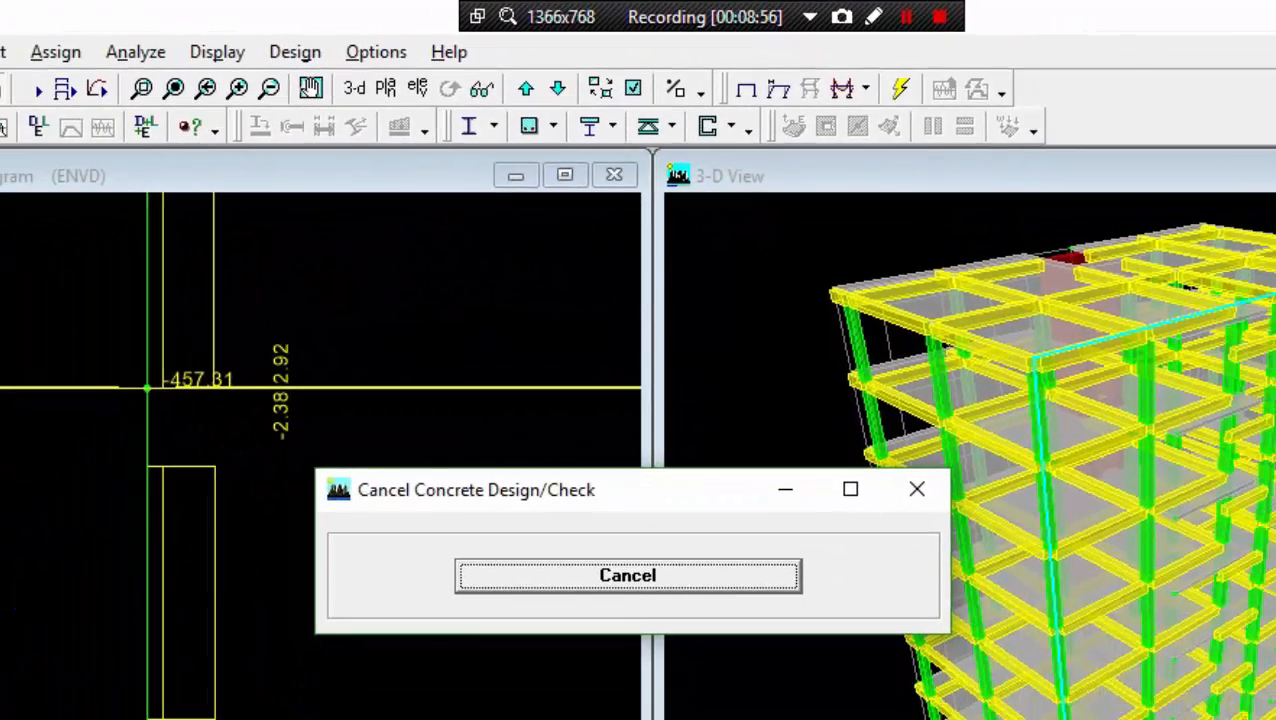
pyautogui.click(920, 18)
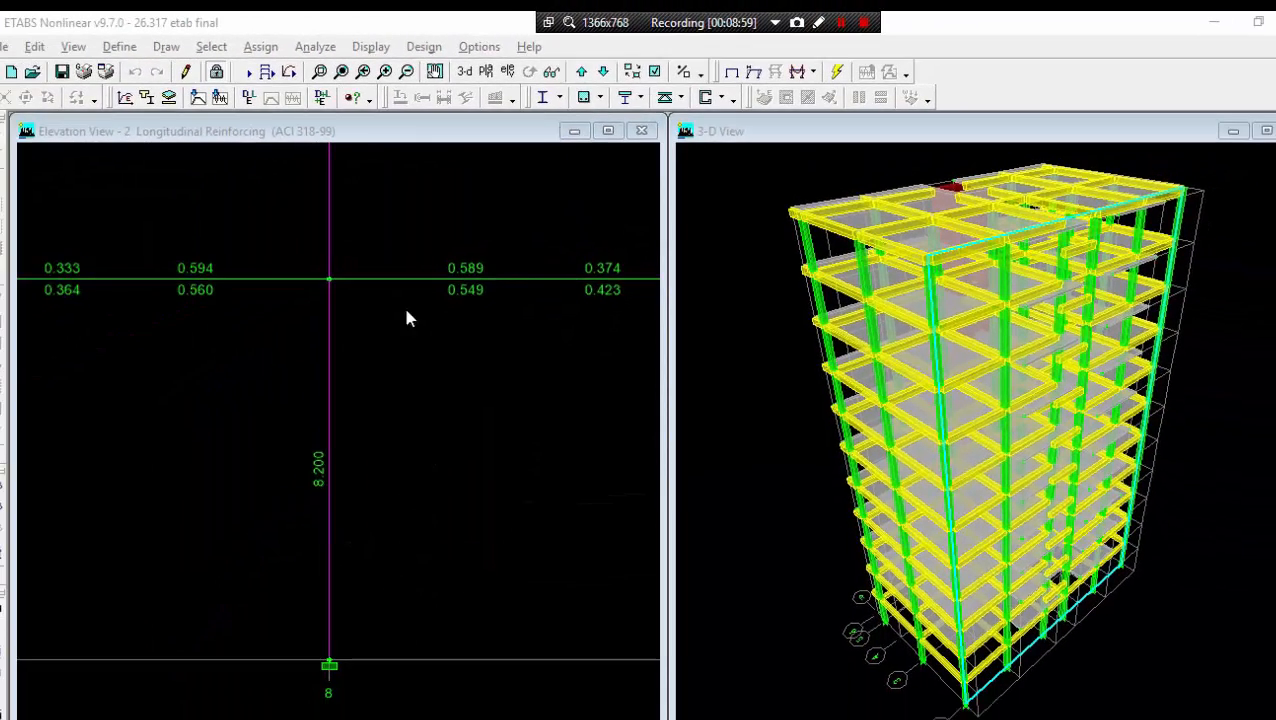
# - Display the concrete frame design output as Rebar Percentage on elevation 2
pyautogui.click(424, 47)
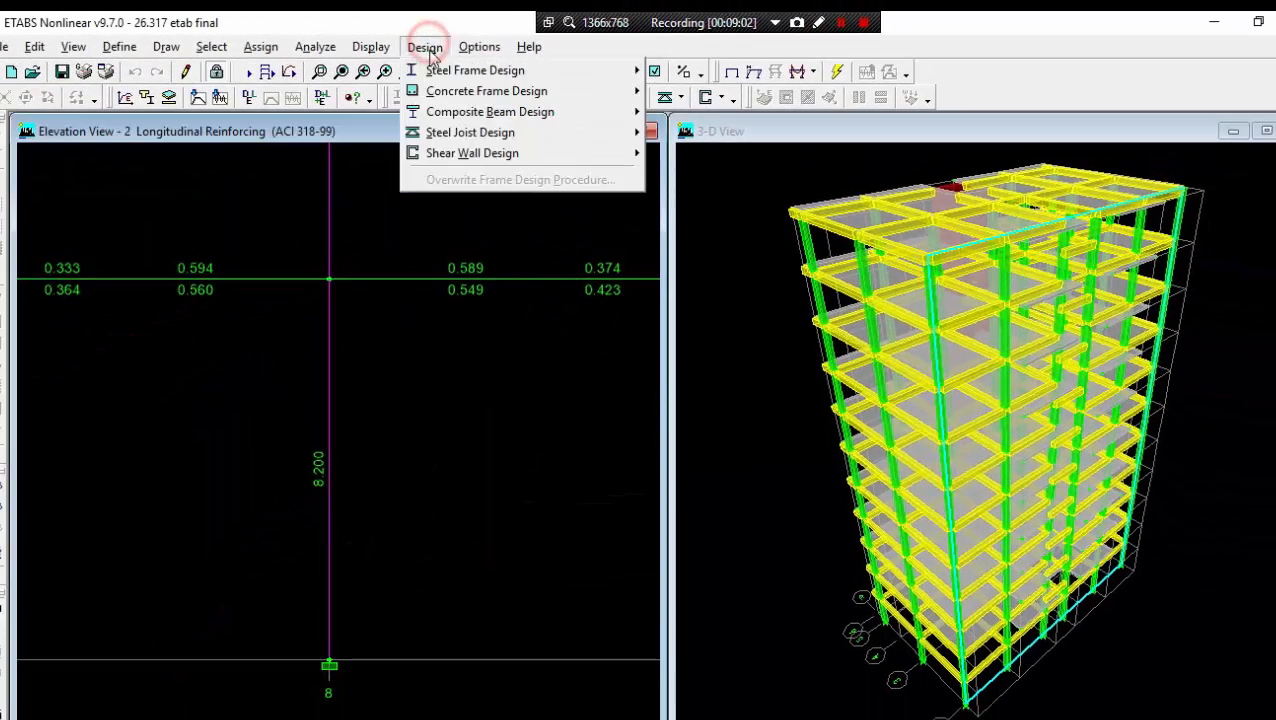
pyautogui.moveTo(562, 92)
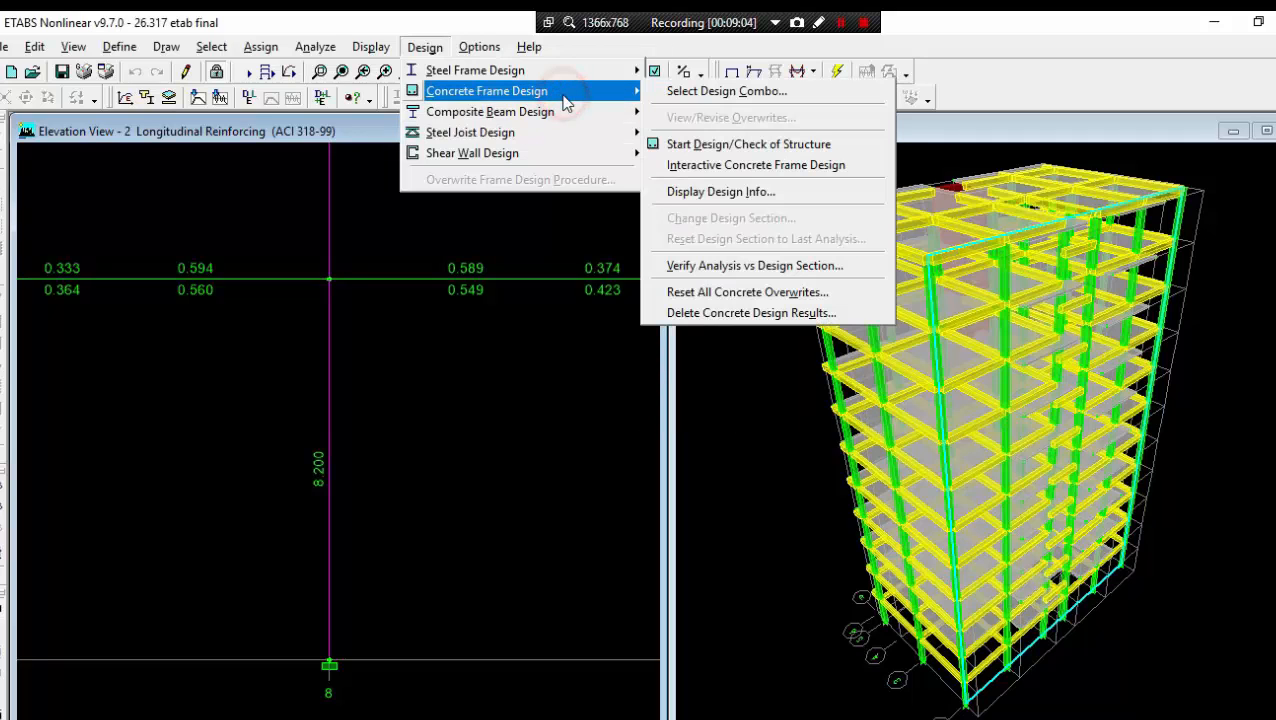
pyautogui.click(741, 193)
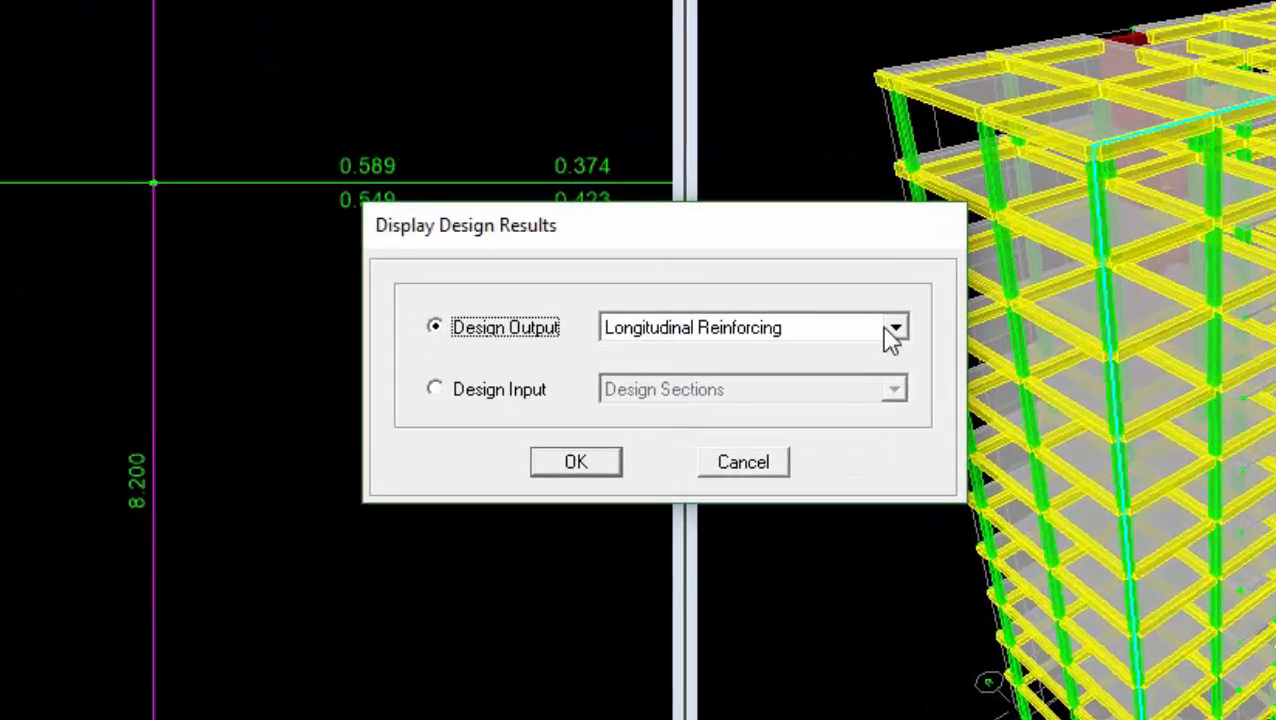
pyautogui.click(800, 370)
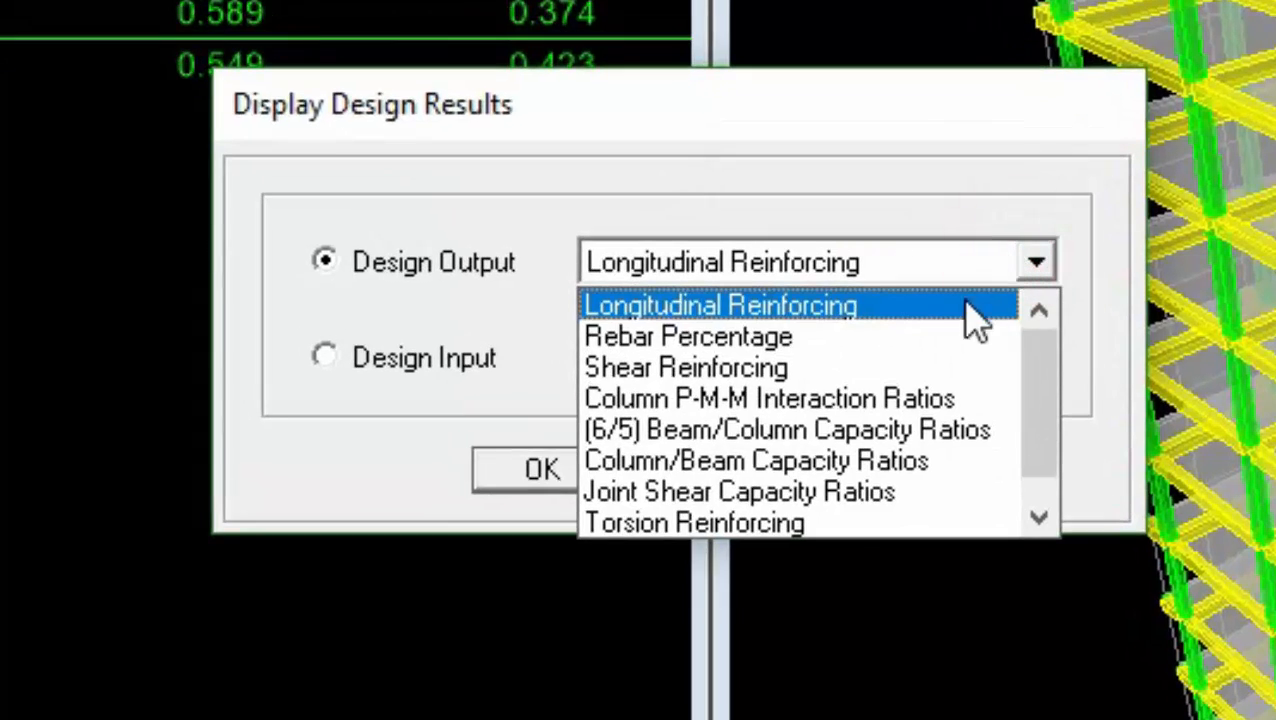
pyautogui.click(924, 339)
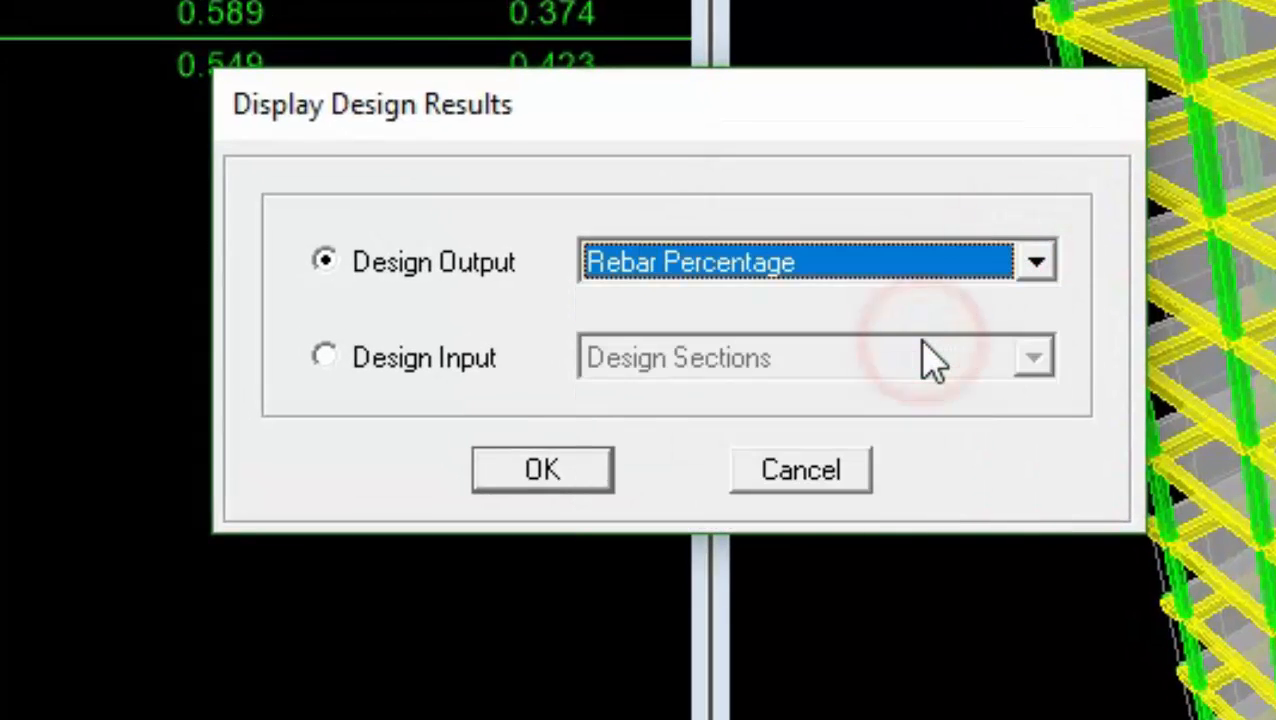
pyautogui.click(584, 470)
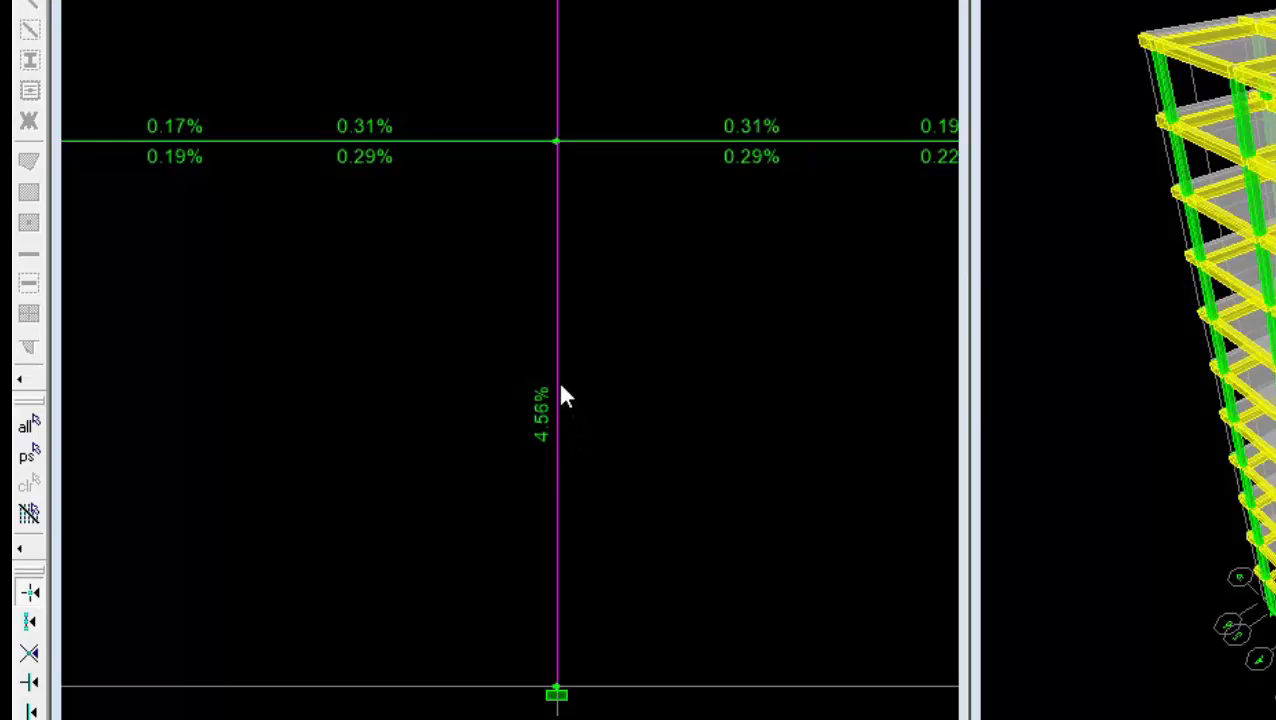
# - Examine the column and beam rebar percentages story by story, from the base of elevation 2 up to the upper floors
pyautogui.moveTo(314, 347); pyautogui.dragTo(353, 664, button='middle')
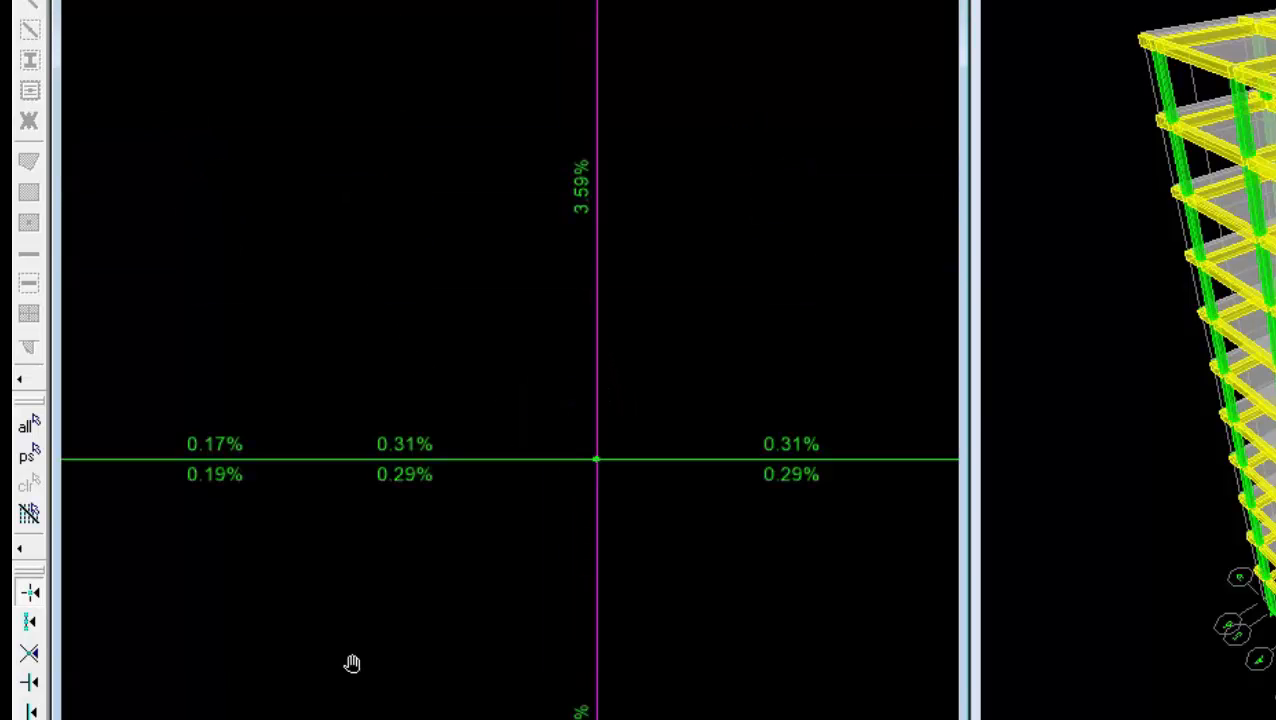
pyautogui.moveTo(322, 271); pyautogui.dragTo(265, 630, button='middle')
pyautogui.moveTo(475, 67); pyautogui.dragTo(353, 564, button='middle')
pyautogui.moveTo(8, 60); pyautogui.dragTo(2, 404, button='middle')
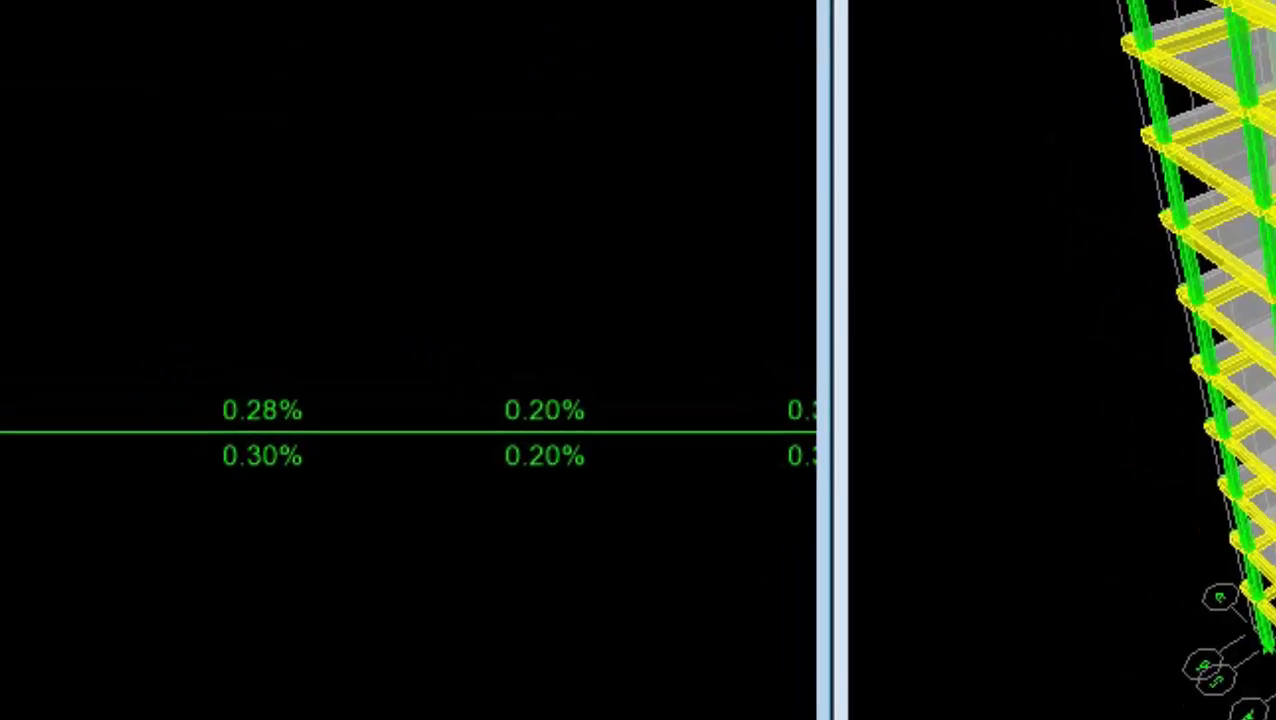
pyautogui.moveTo(197, 428); pyautogui.dragTo(330, 716, button='middle')
pyautogui.moveTo(336, 225); pyautogui.dragTo(342, 498, button='middle')
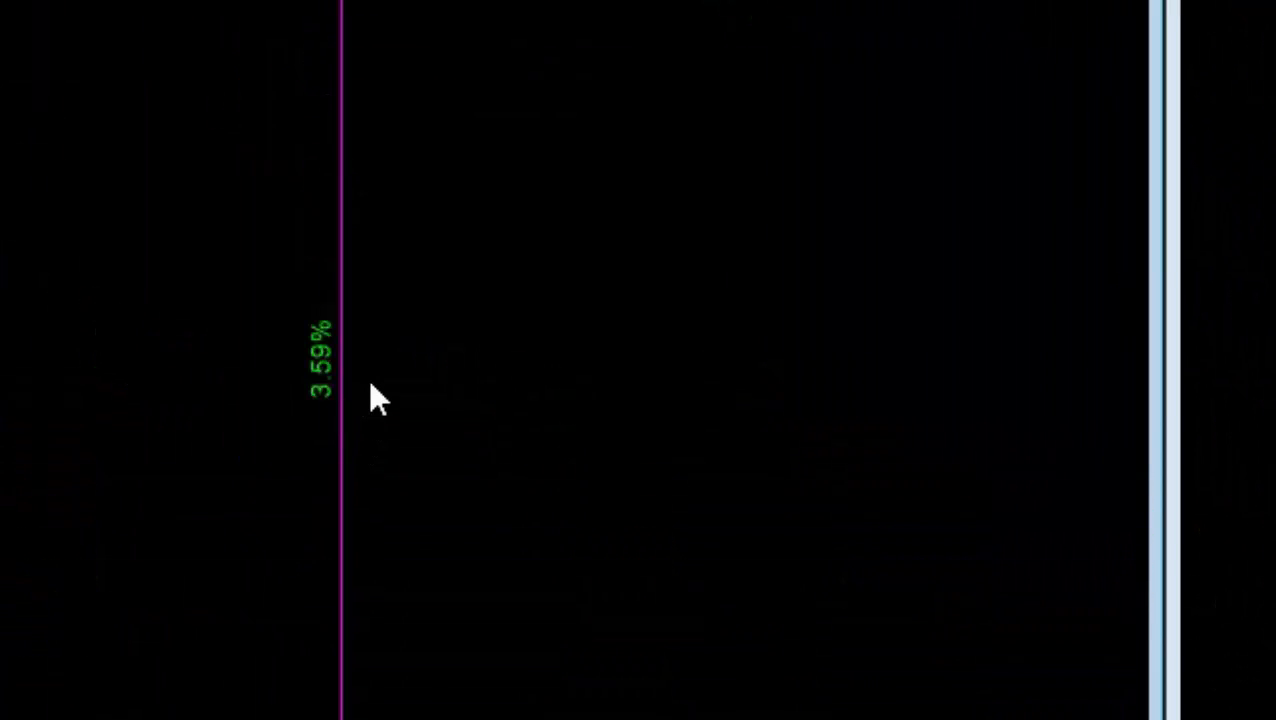
pyautogui.moveTo(424, 86); pyautogui.dragTo(433, 442, button='middle')
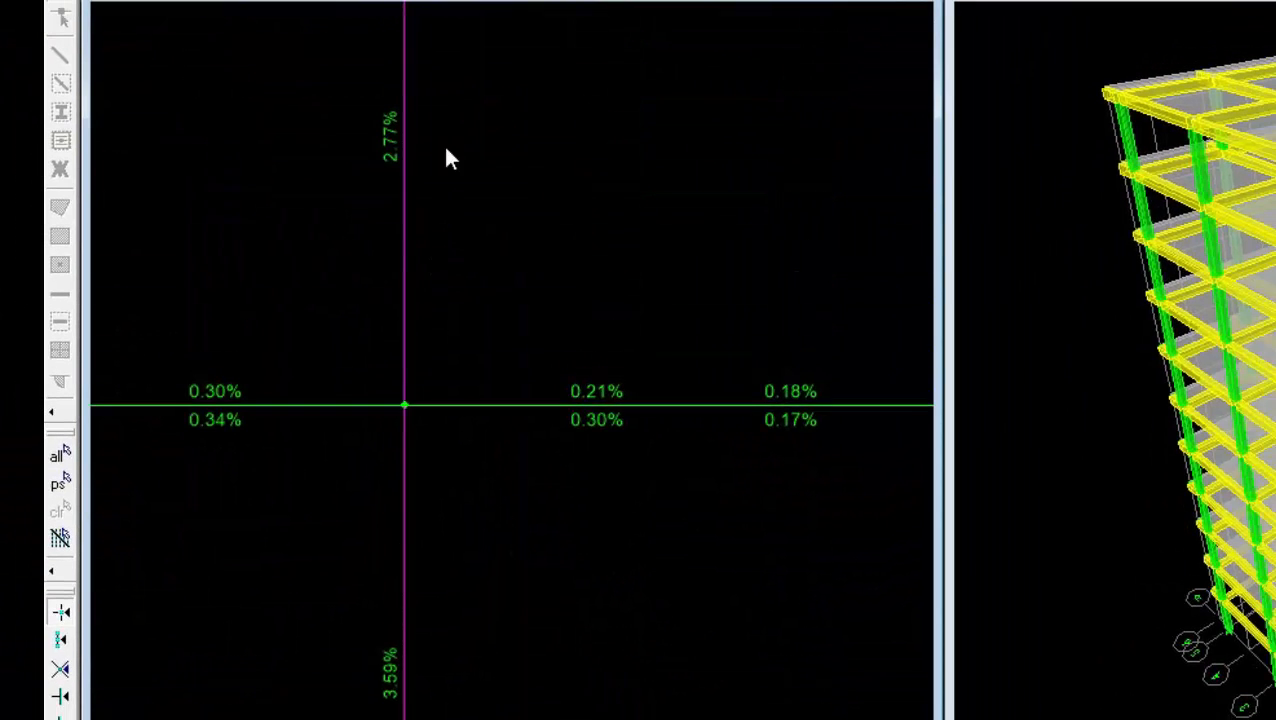
pyautogui.moveTo(447, 157); pyautogui.dragTo(470, 700, button='middle')
pyautogui.moveTo(487, 116); pyautogui.dragTo(553, 458, button='middle')
pyautogui.moveTo(573, 198); pyautogui.dragTo(584, 444, button='middle')
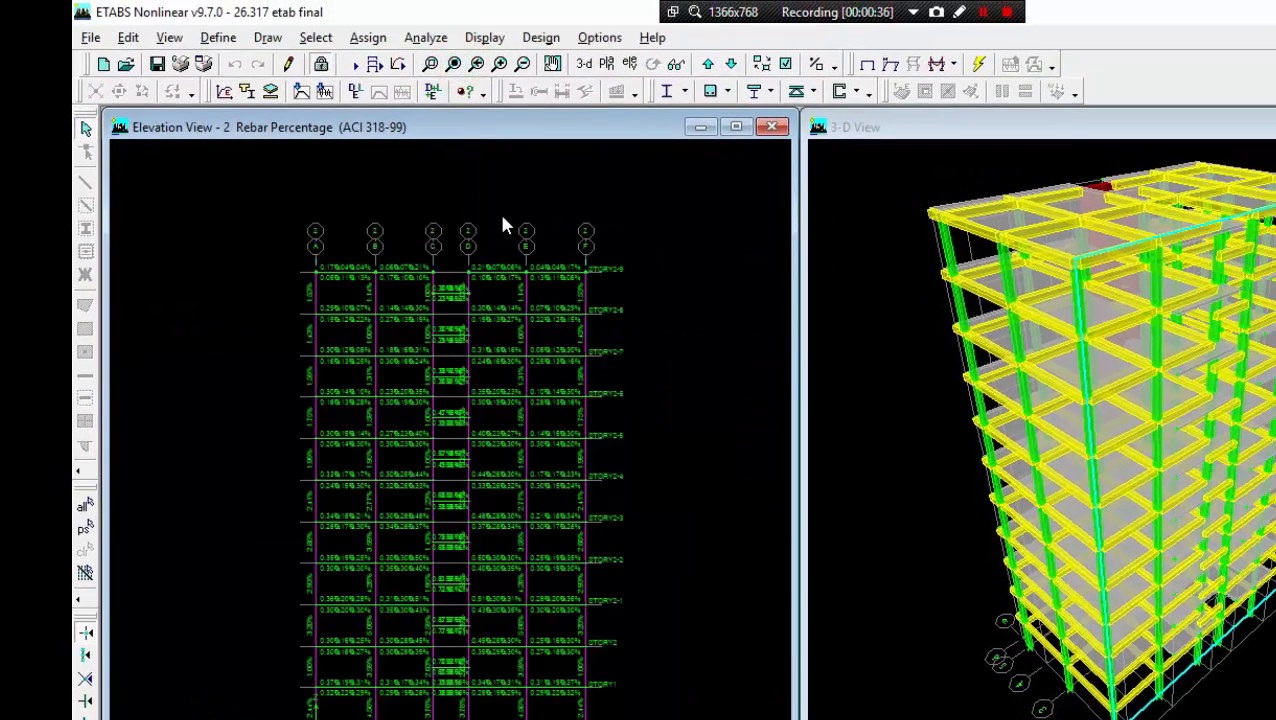
# - Examine the rebar percentages across the whole elevation 2 frame, then closer at the upper stories between grid lines A and F
pyautogui.scroll(1, 424, 257)
pyautogui.scroll(1, 302, 290)
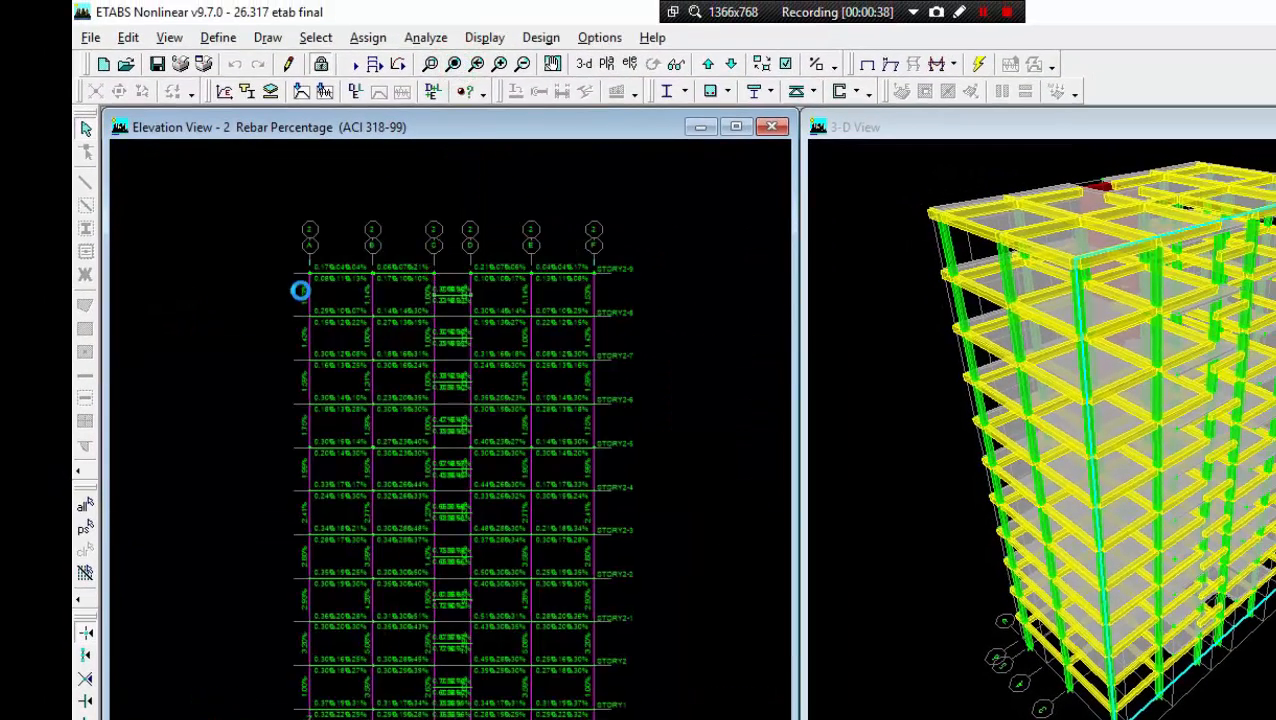
pyautogui.moveTo(302, 290); pyautogui.dragTo(305, 217, button='middle')
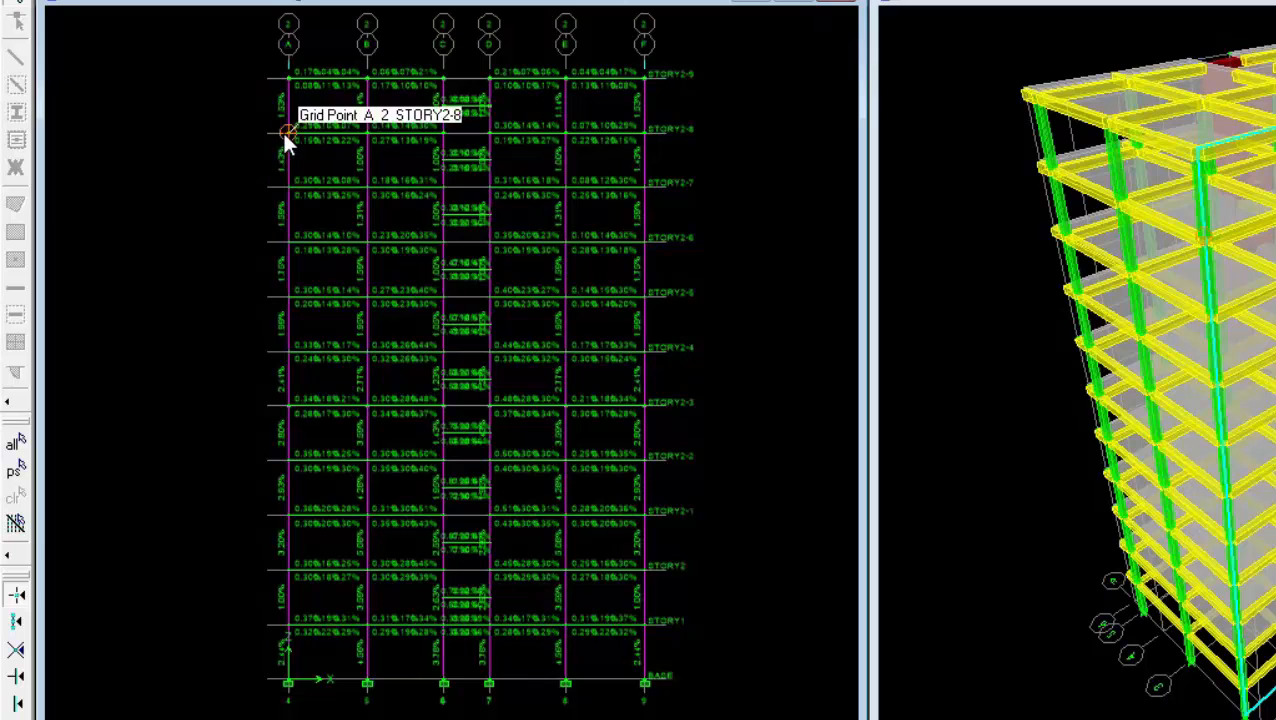
pyautogui.moveTo(285, 134); pyautogui.dragTo(293, 228, button='middle')
pyautogui.scroll(1, 230, 225)
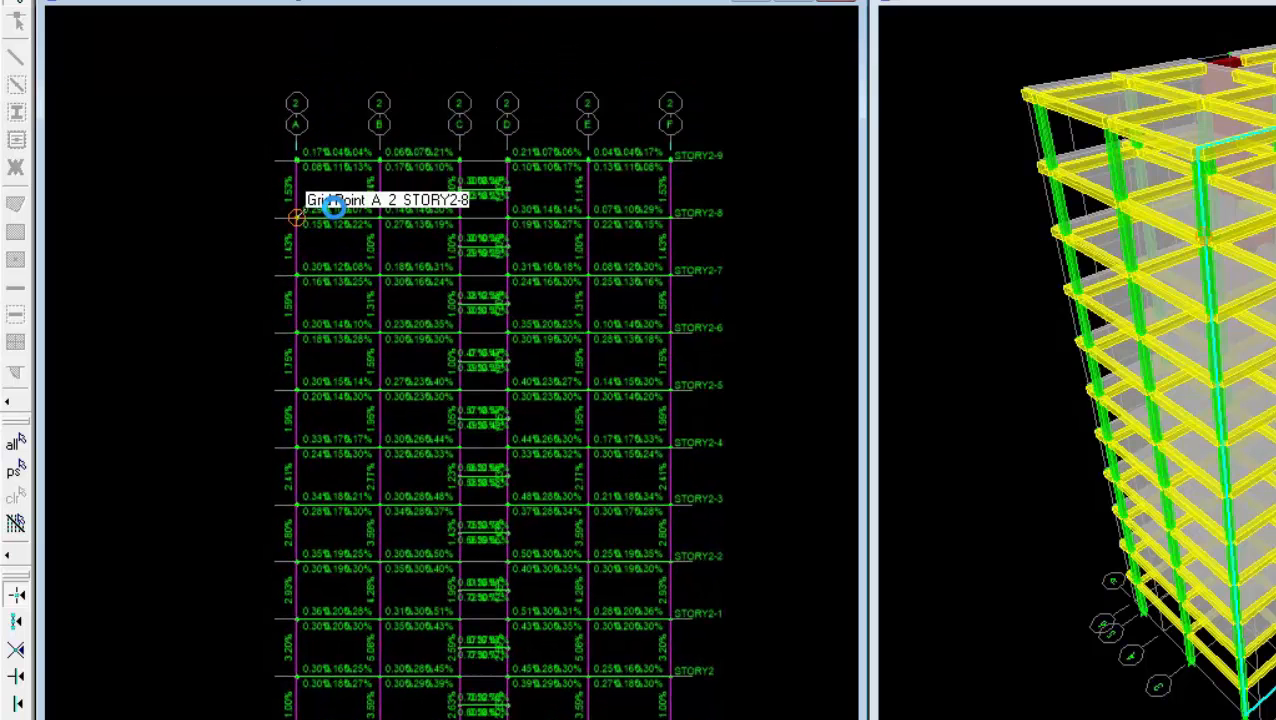
pyautogui.scroll(1, 335, 205)
pyautogui.scroll(4, 335, 225)
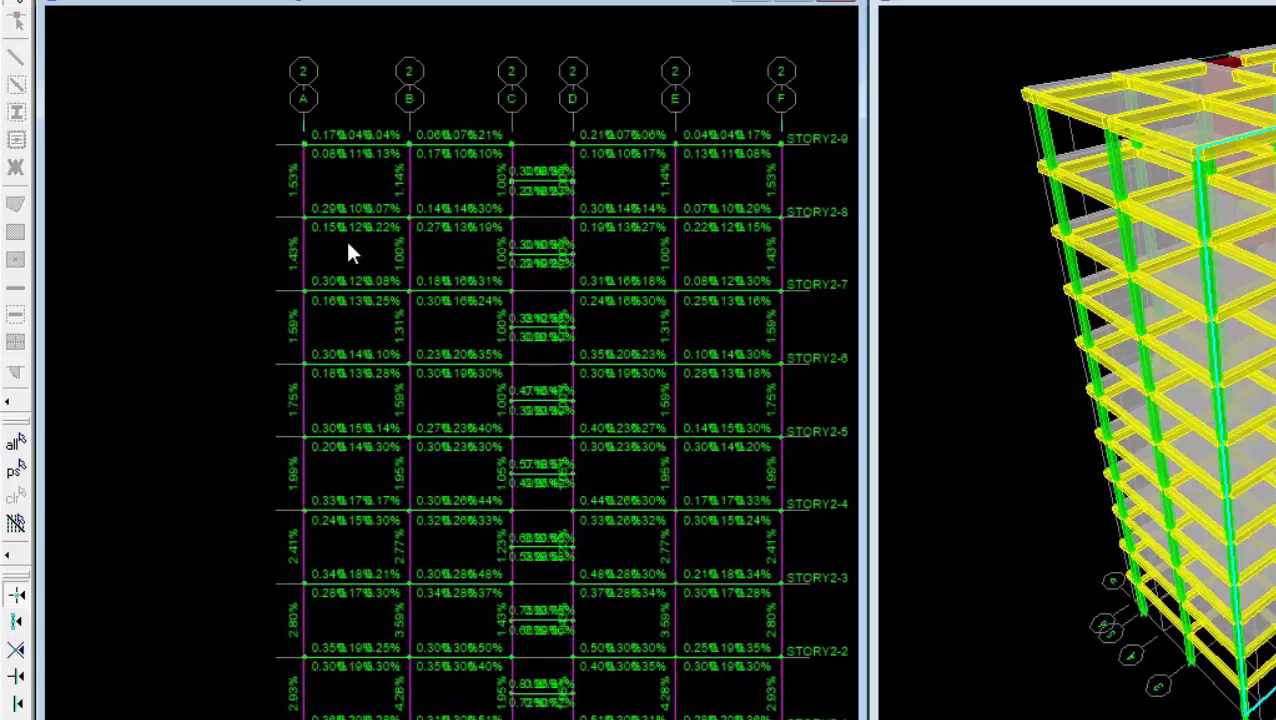
pyautogui.scroll(1, 348, 242)
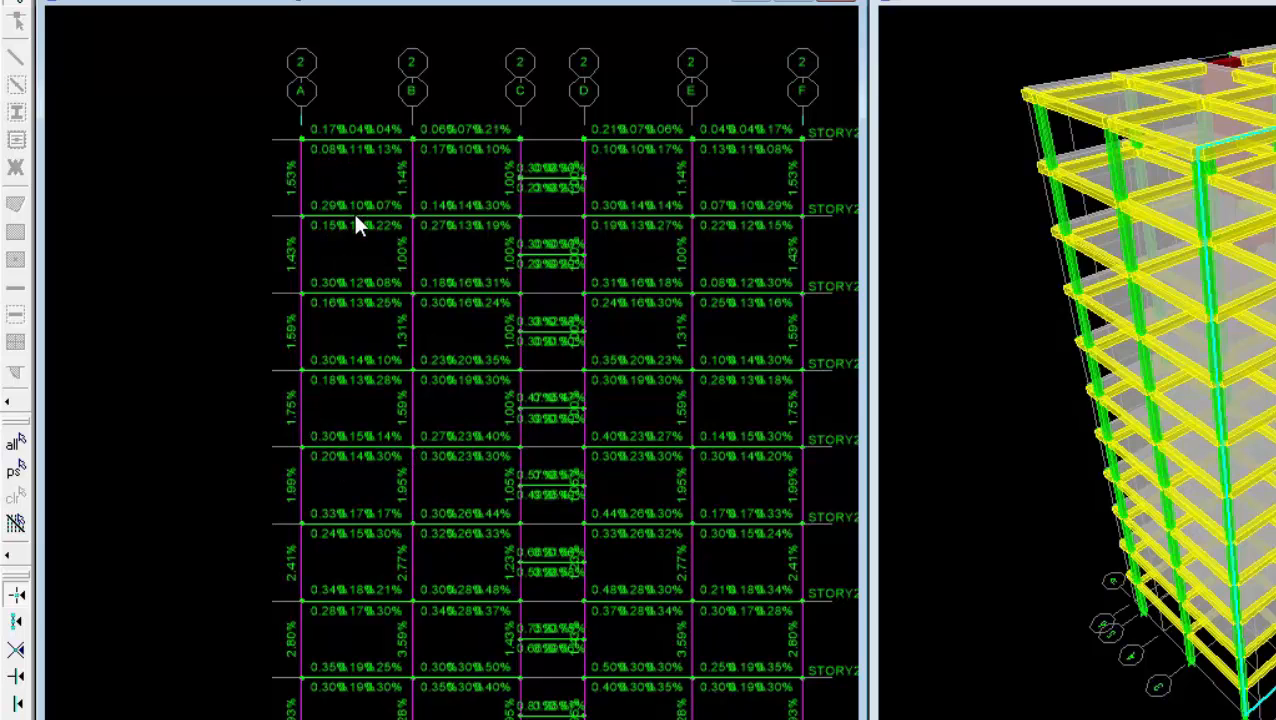
pyautogui.scroll(1, 356, 285)
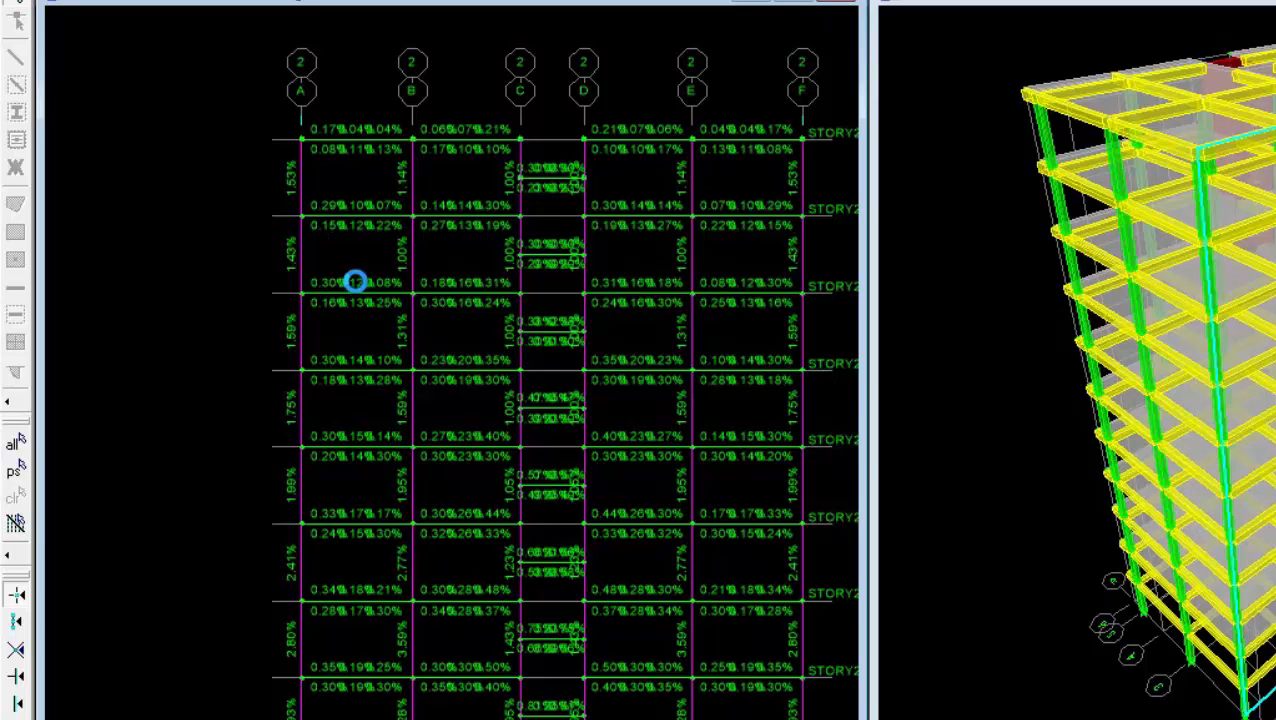